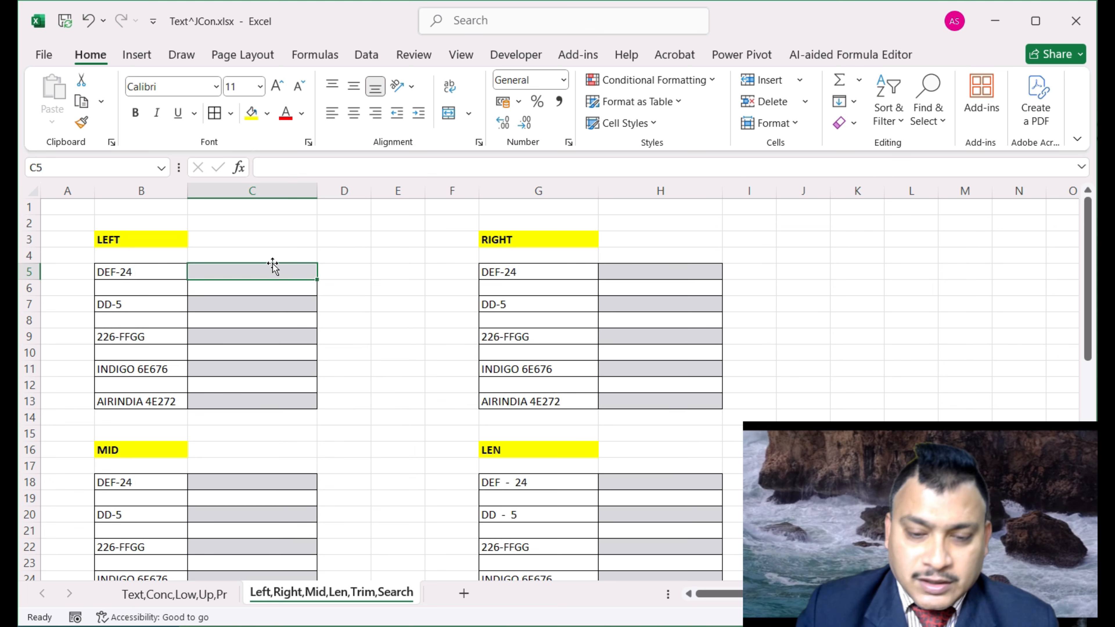
# Enter =LEFT(B5,3) in C5 using the Function Arguments dialog, so it returns DEF
pyautogui.write('=')
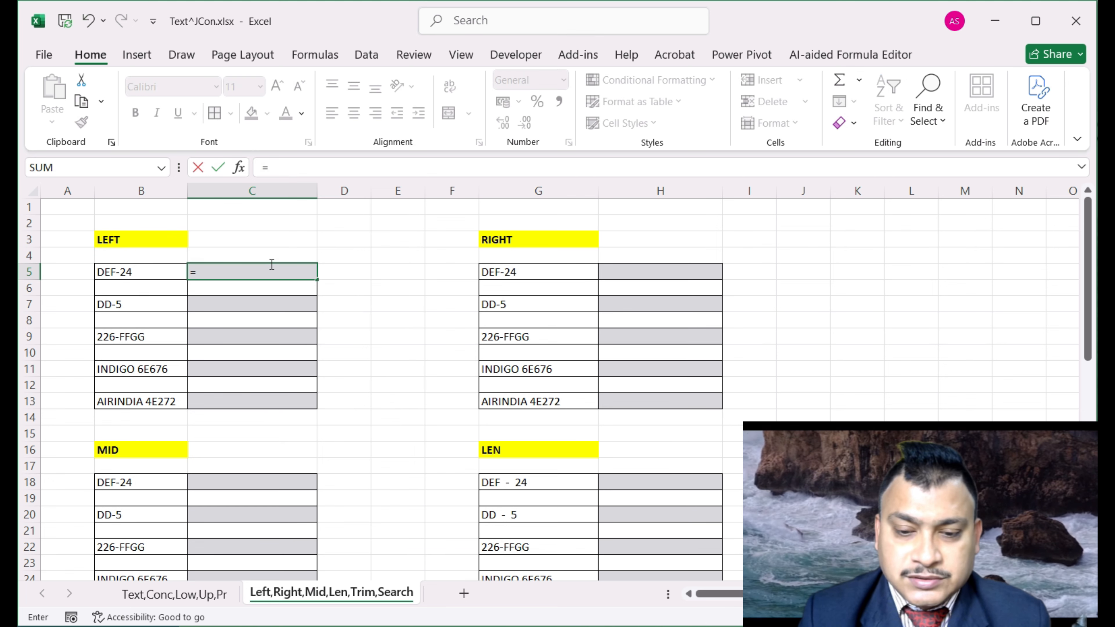
pyautogui.write('lef')
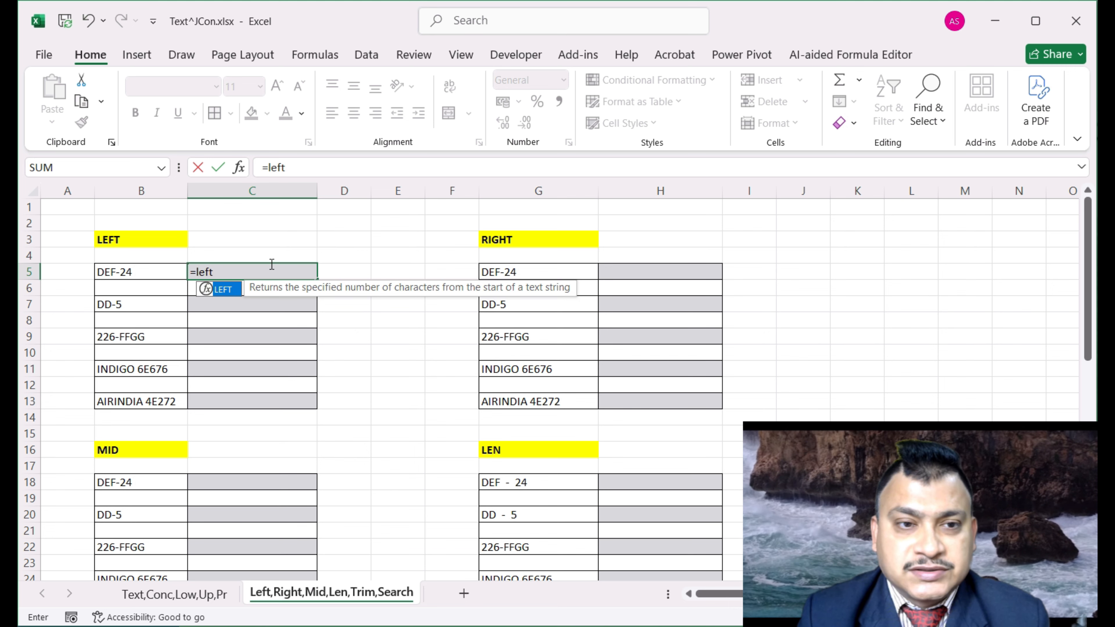
pyautogui.write('t')
pyautogui.press('Tab')
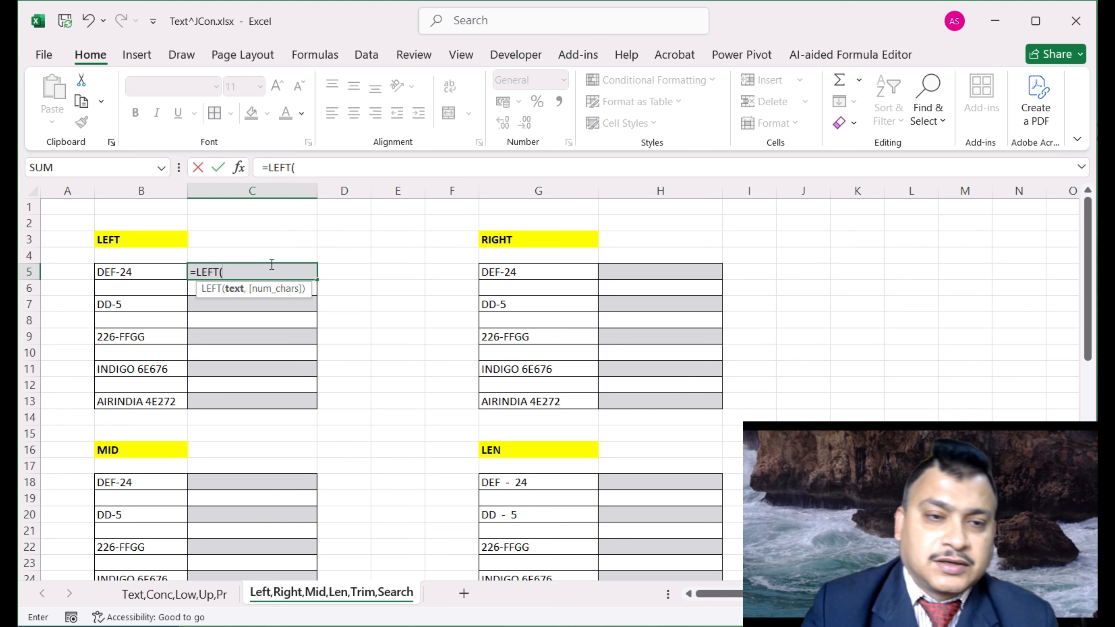
pyautogui.click(239, 168)
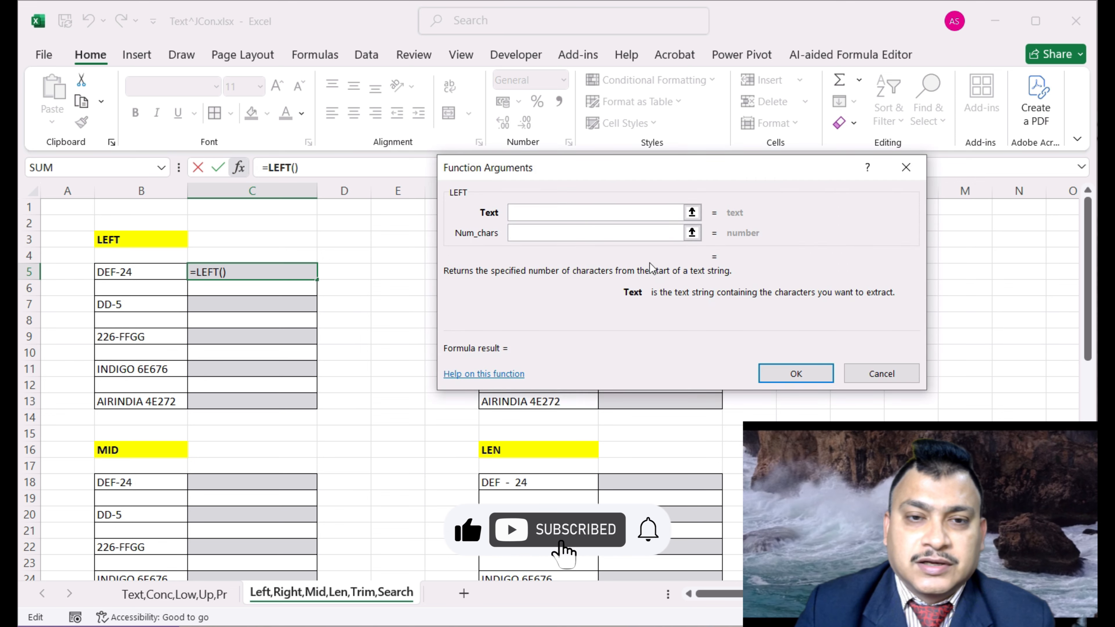
pyautogui.click(578, 209)
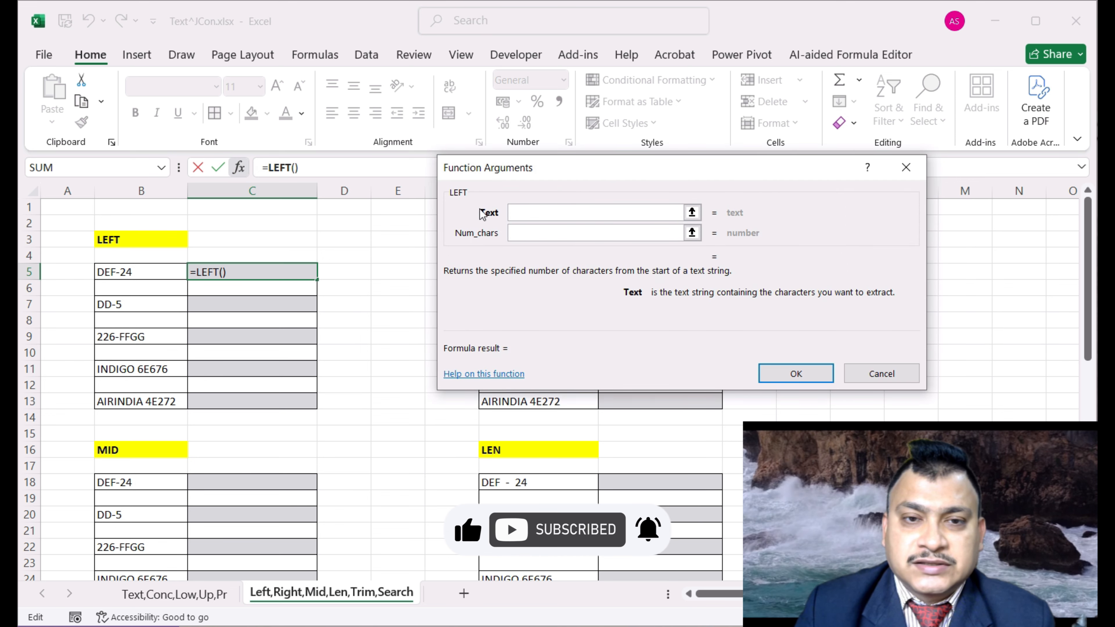
pyautogui.click(153, 272)
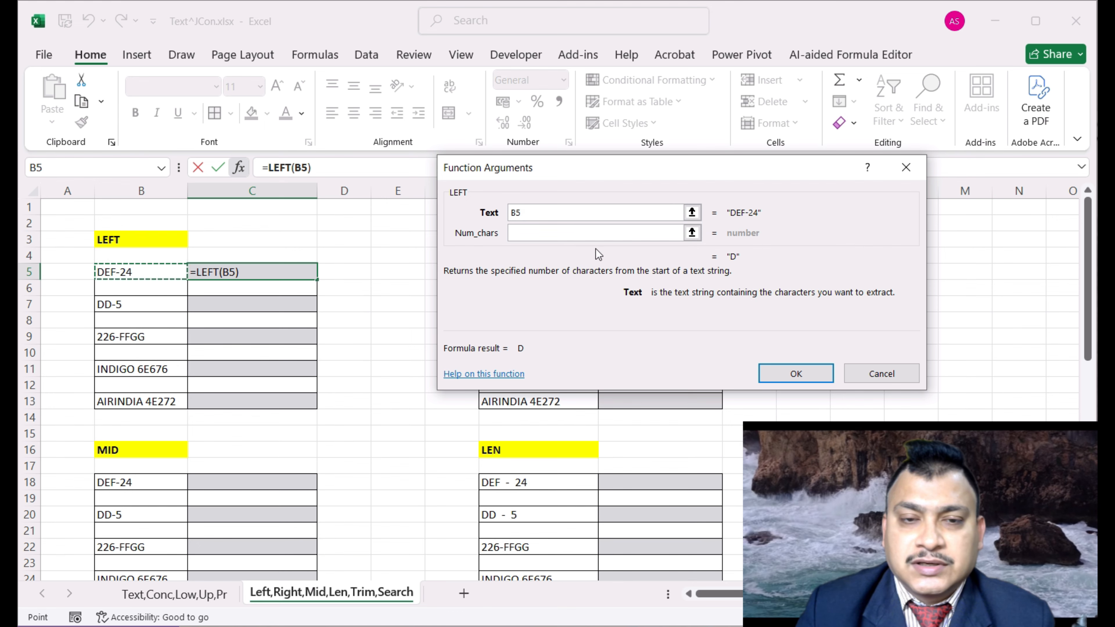
pyautogui.click(570, 233)
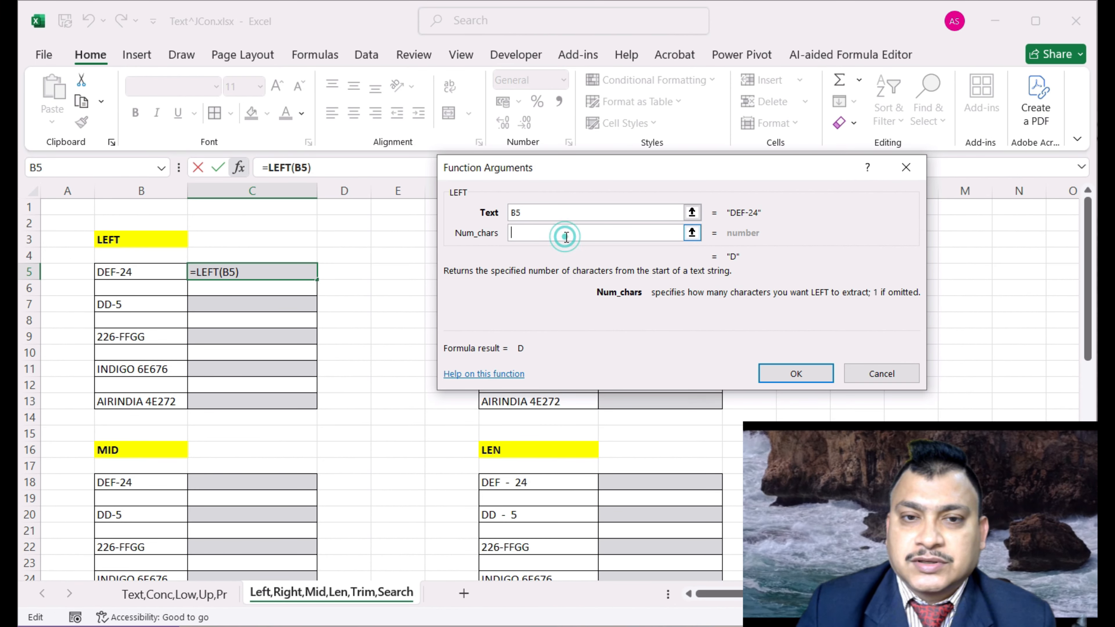
pyautogui.write('3')
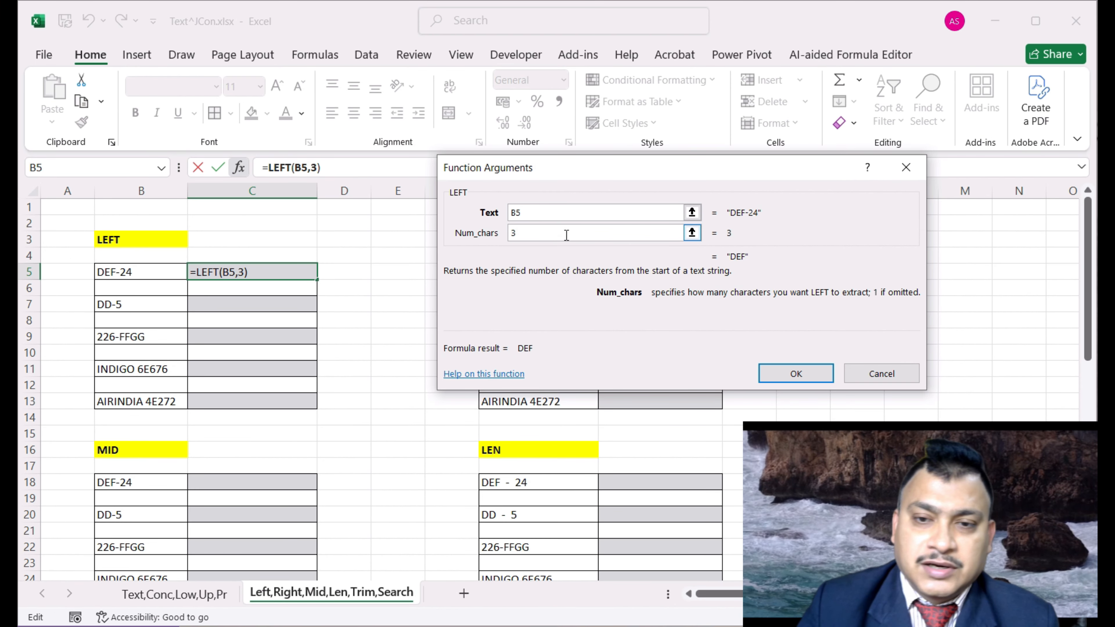
pyautogui.click(793, 375)
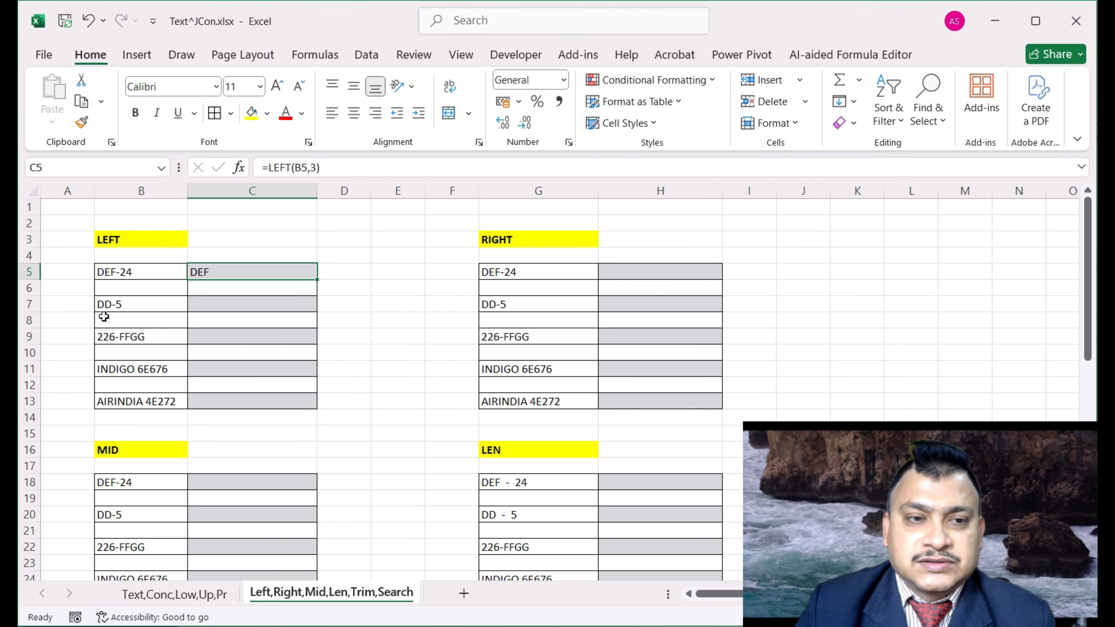
pyautogui.doubleClick(229, 308)
# Type =LEFT(B7,3) directly into C7 so it returns DD-
pyautogui.write('=')
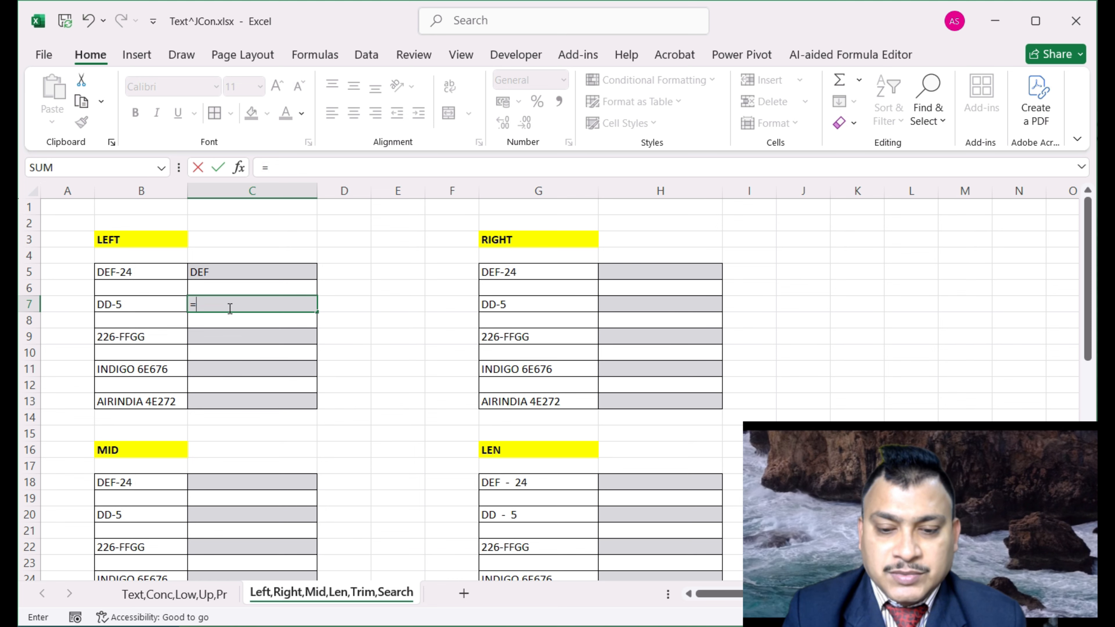
pyautogui.write('left')
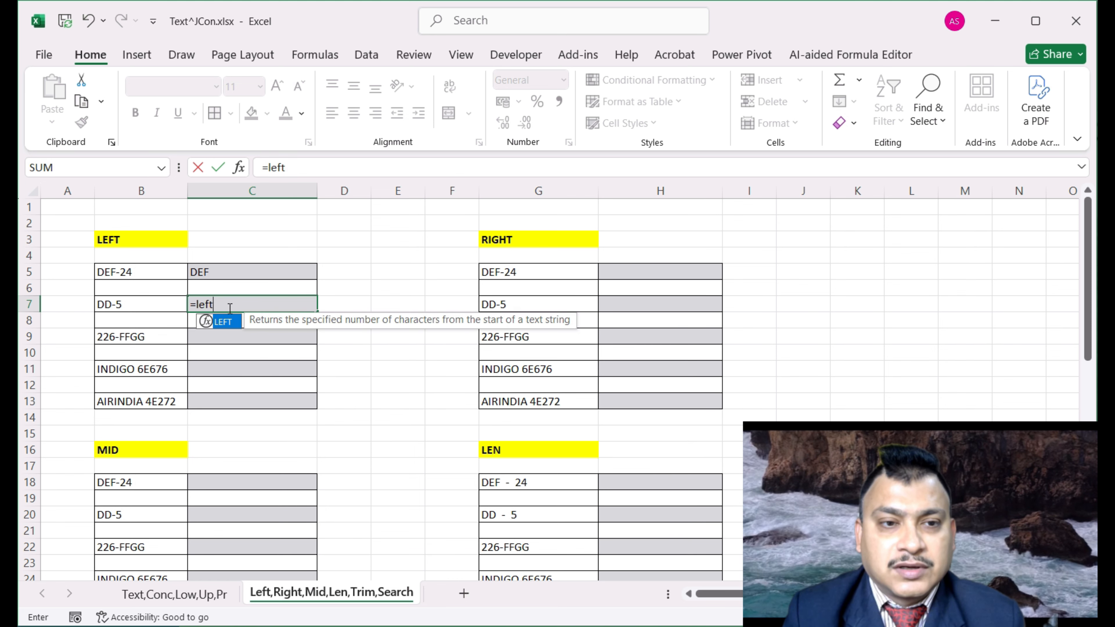
pyautogui.press('Tab')
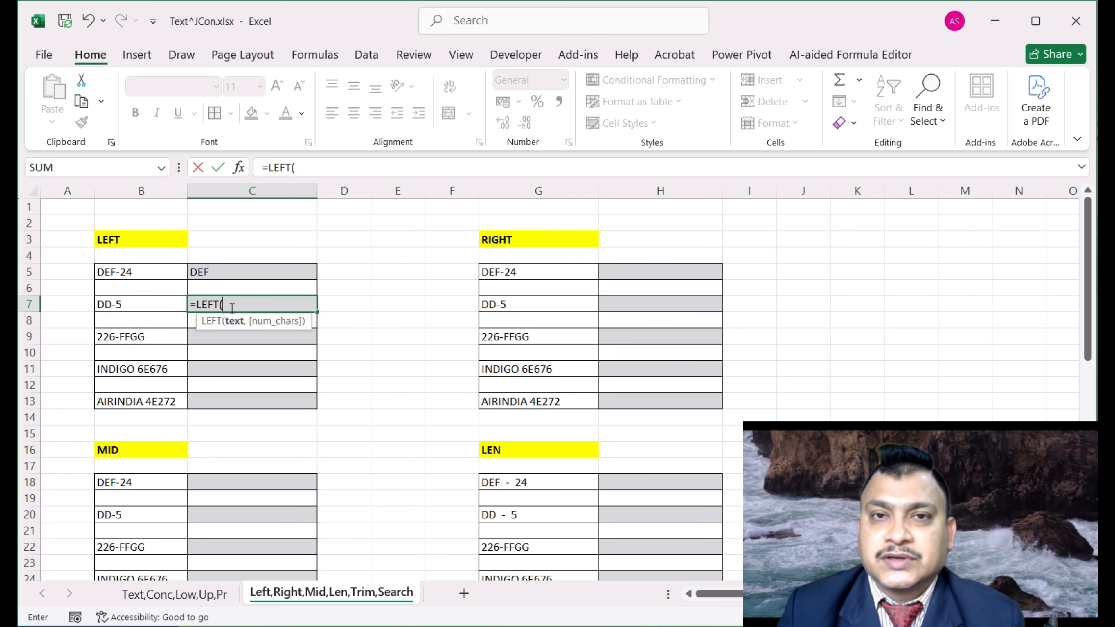
pyautogui.click(121, 305)
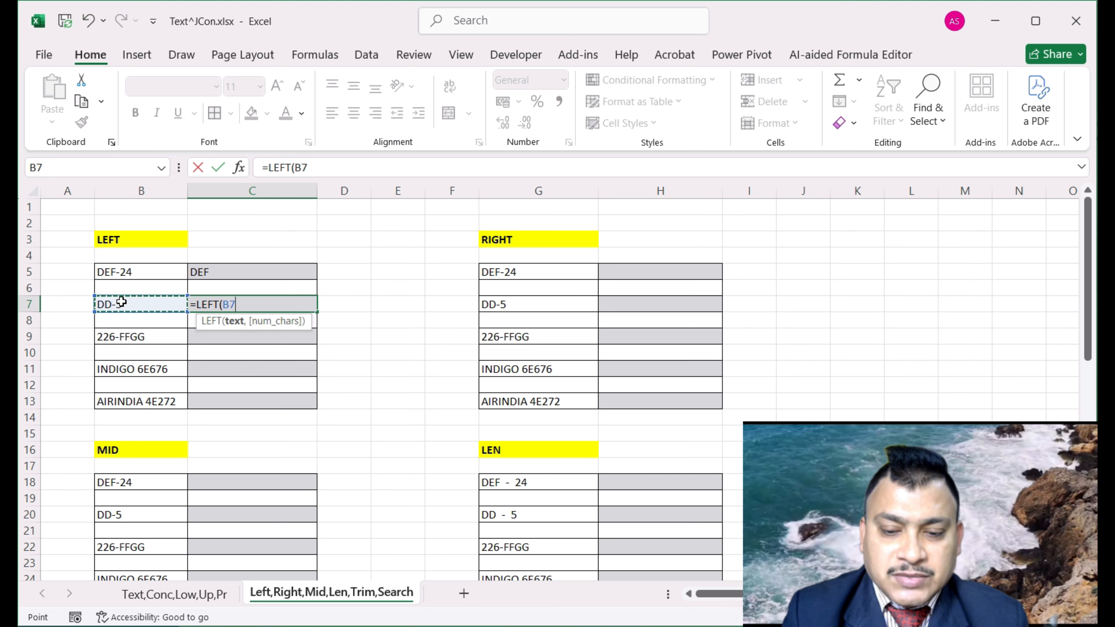
pyautogui.write(',3')
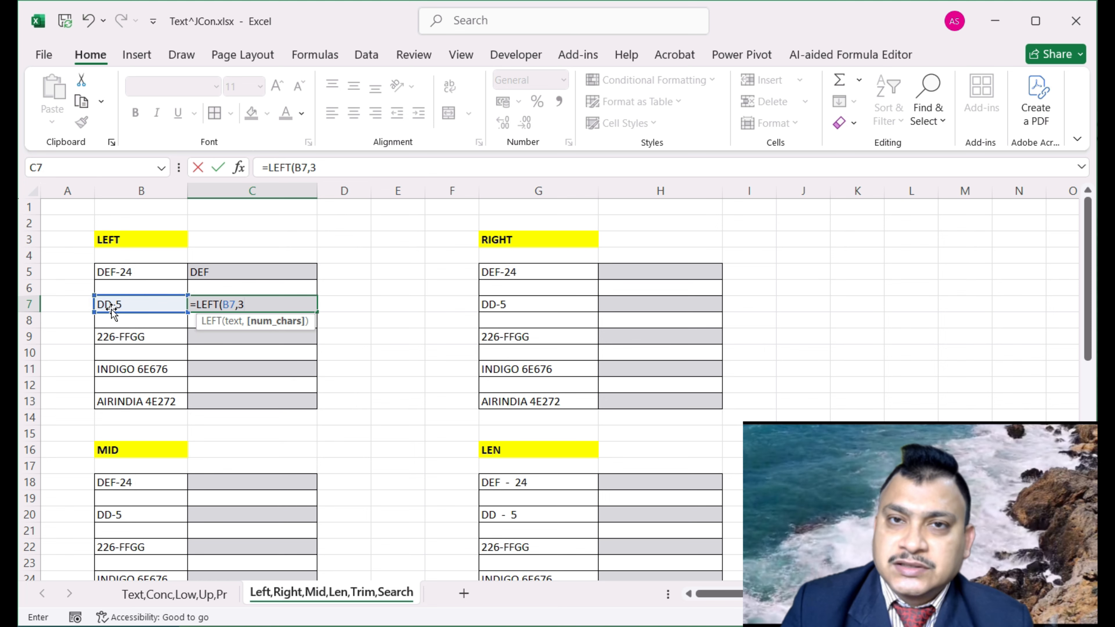
pyautogui.write(')')
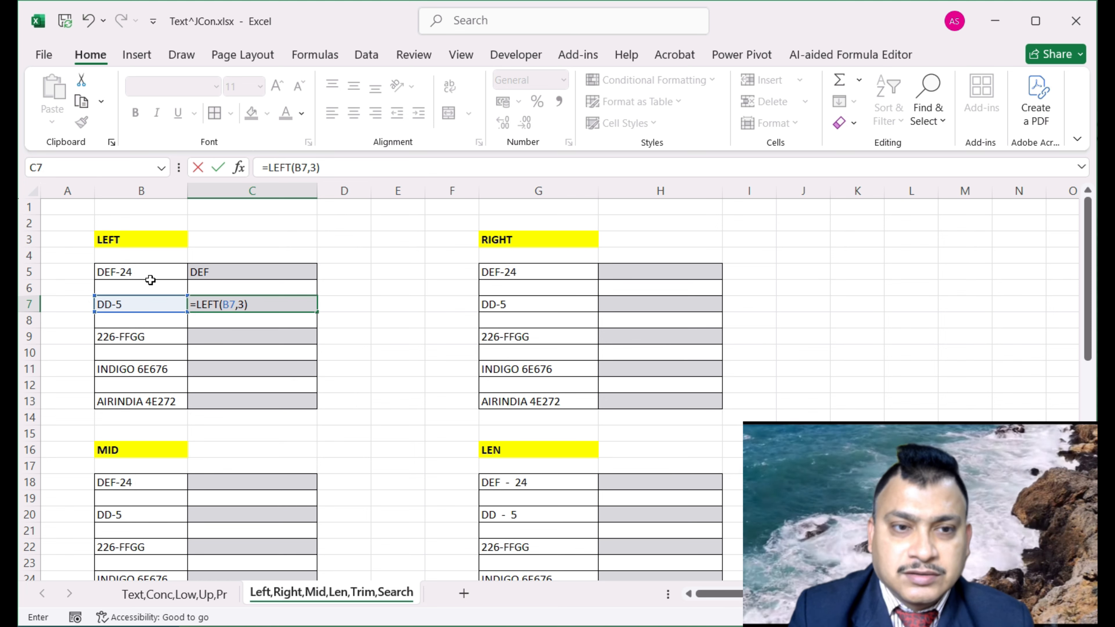
pyautogui.press('Return')
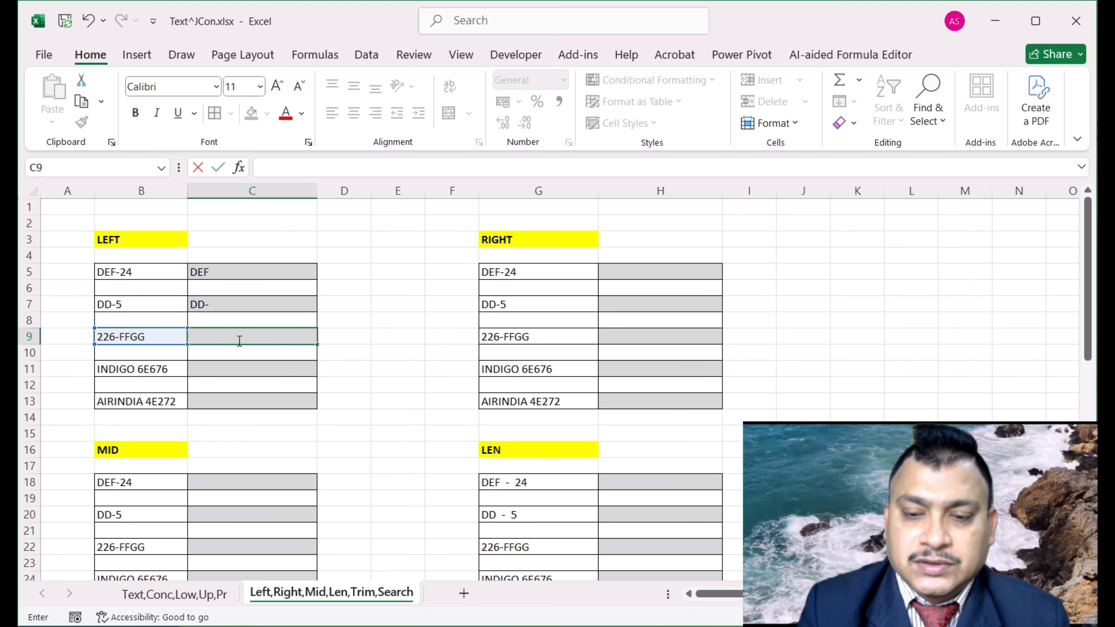
pyautogui.write('=')
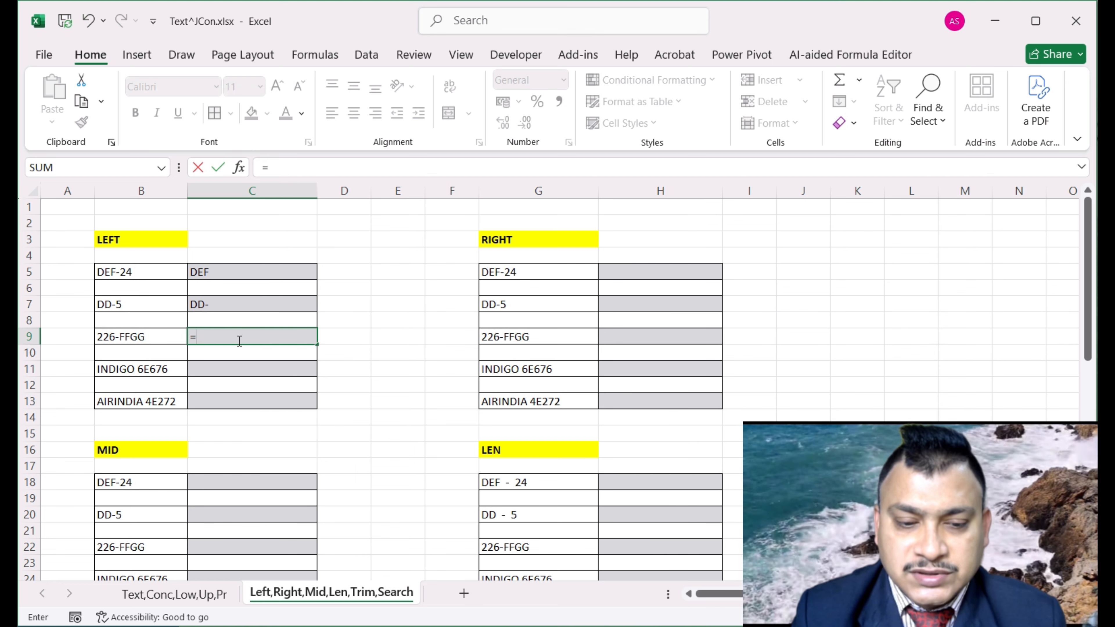
pyautogui.write('left')
# Complete =LEFT(B9,3) in C9 via Function Arguments, returning 226
pyautogui.press('Tab')
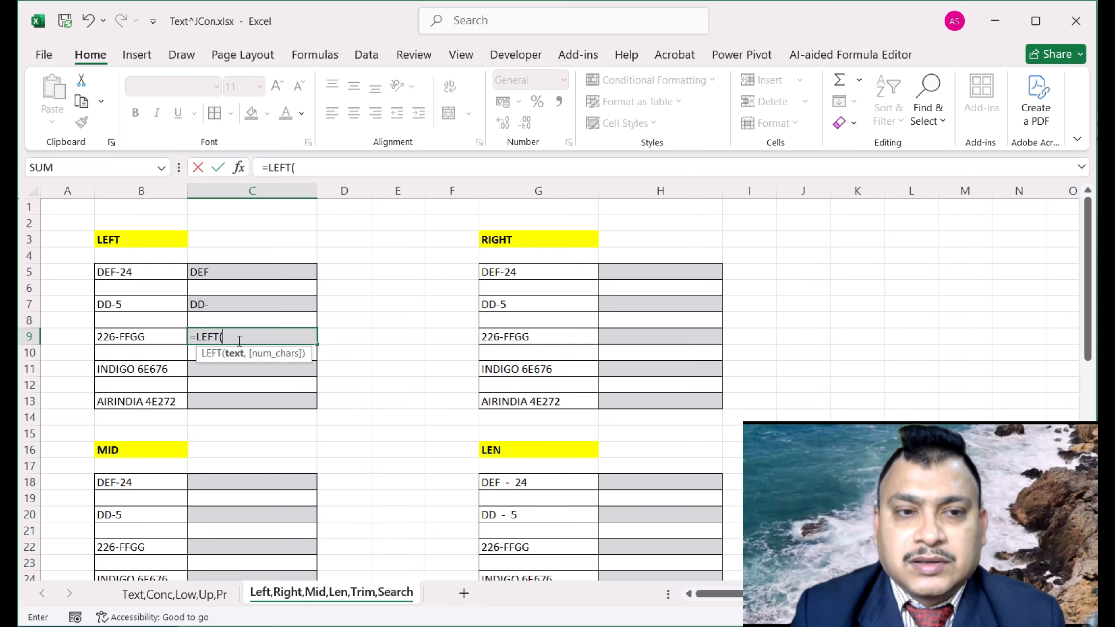
pyautogui.click(239, 167)
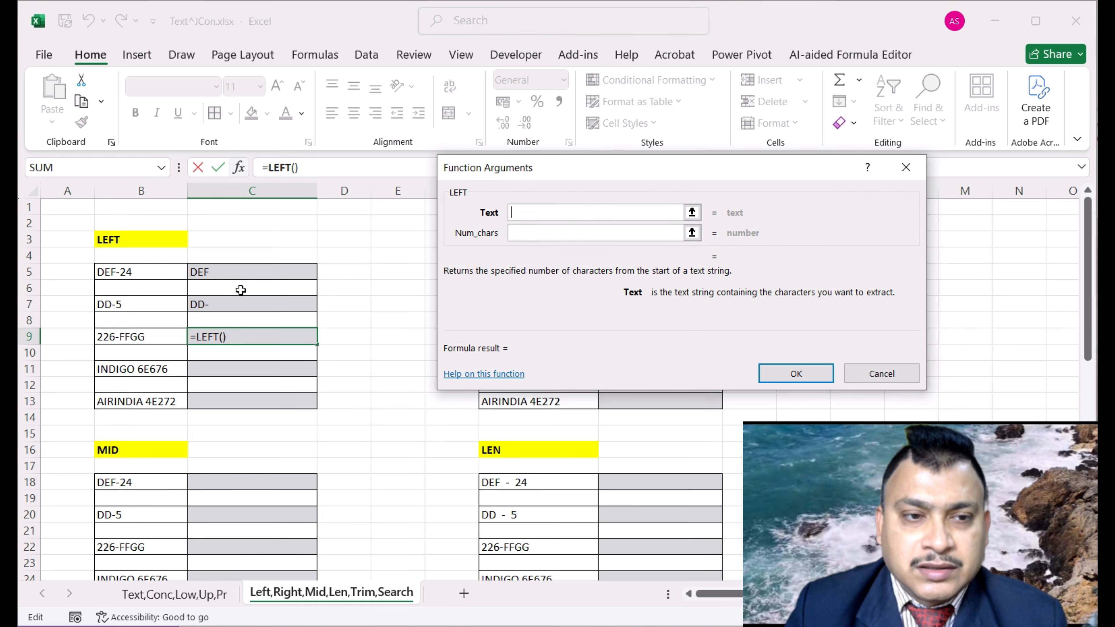
pyautogui.click(140, 337)
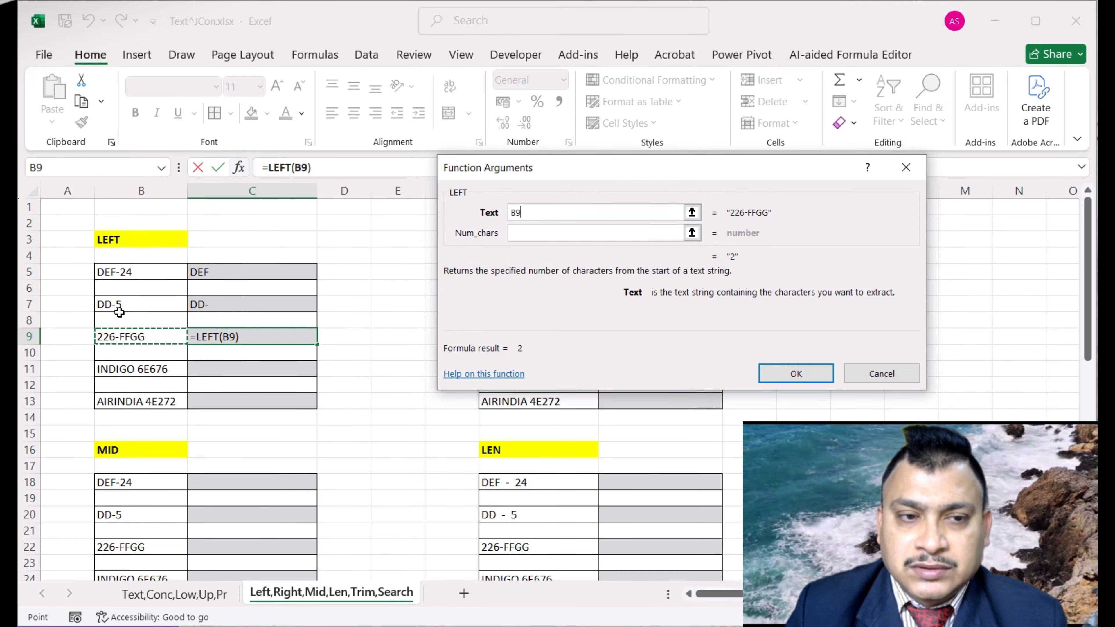
pyautogui.click(565, 233)
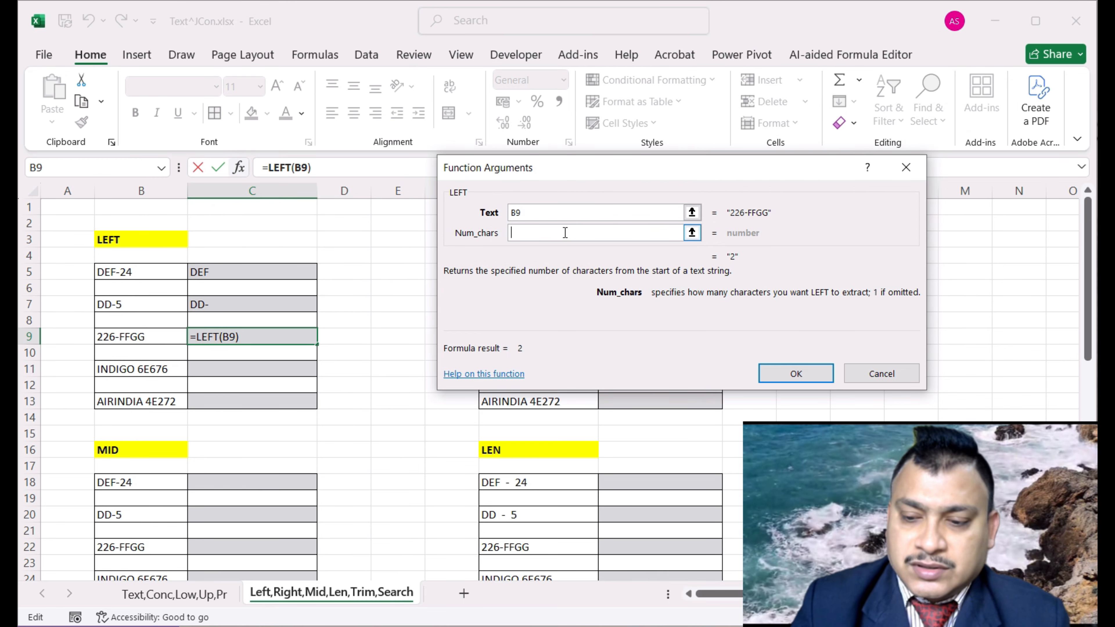
pyautogui.write('3')
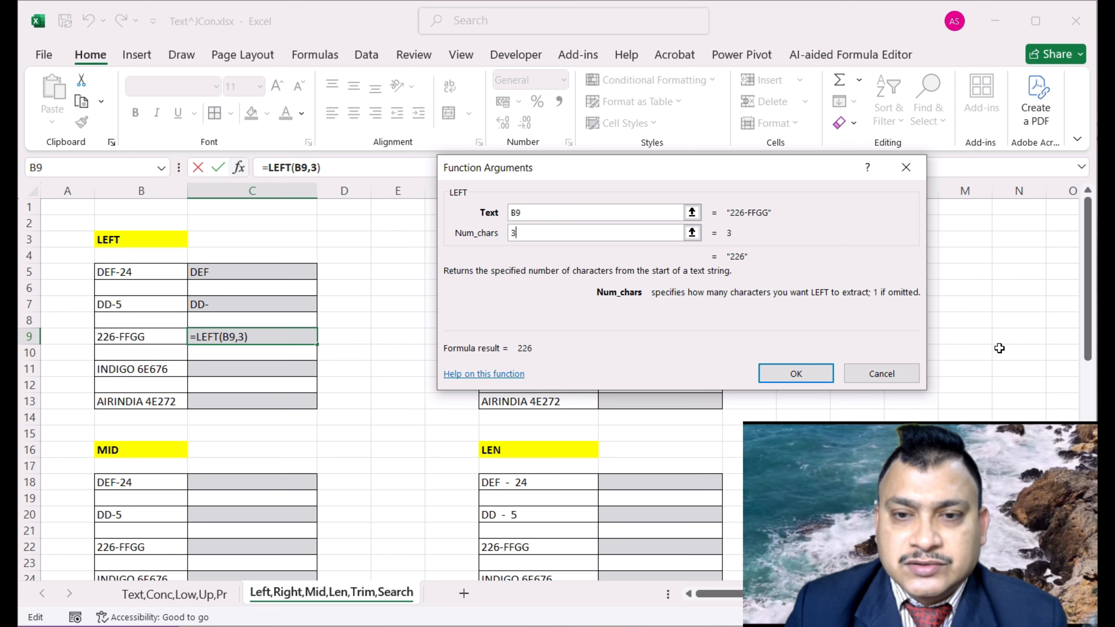
pyautogui.click(788, 373)
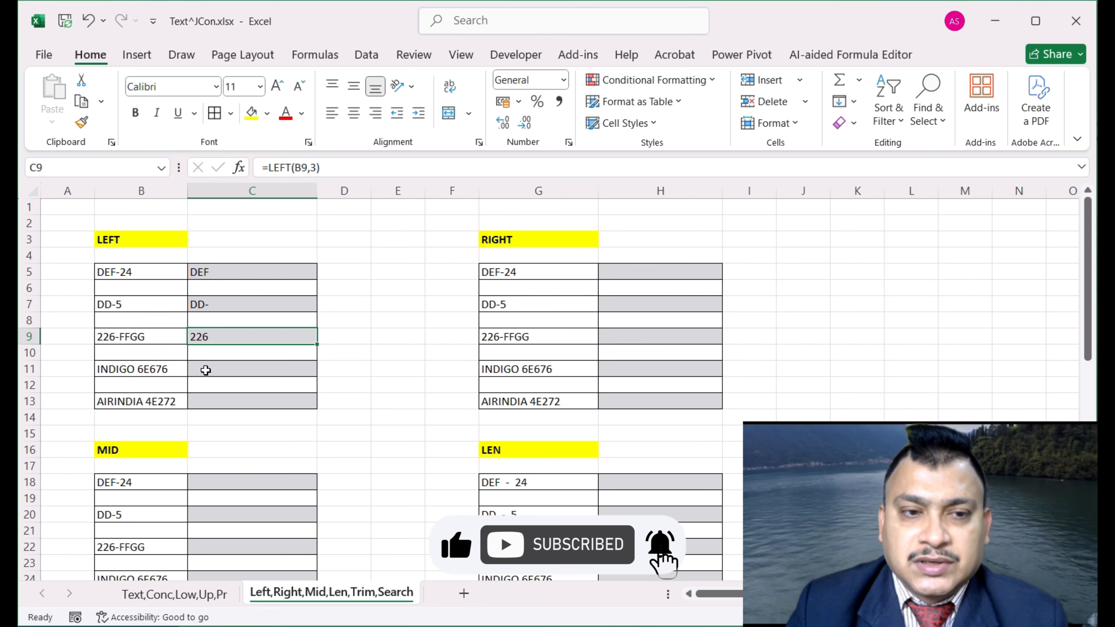
# Enter =LEFT(B11,6) in C11, removing the stray parenthesis, so it shows INDIGO
pyautogui.click(208, 367)
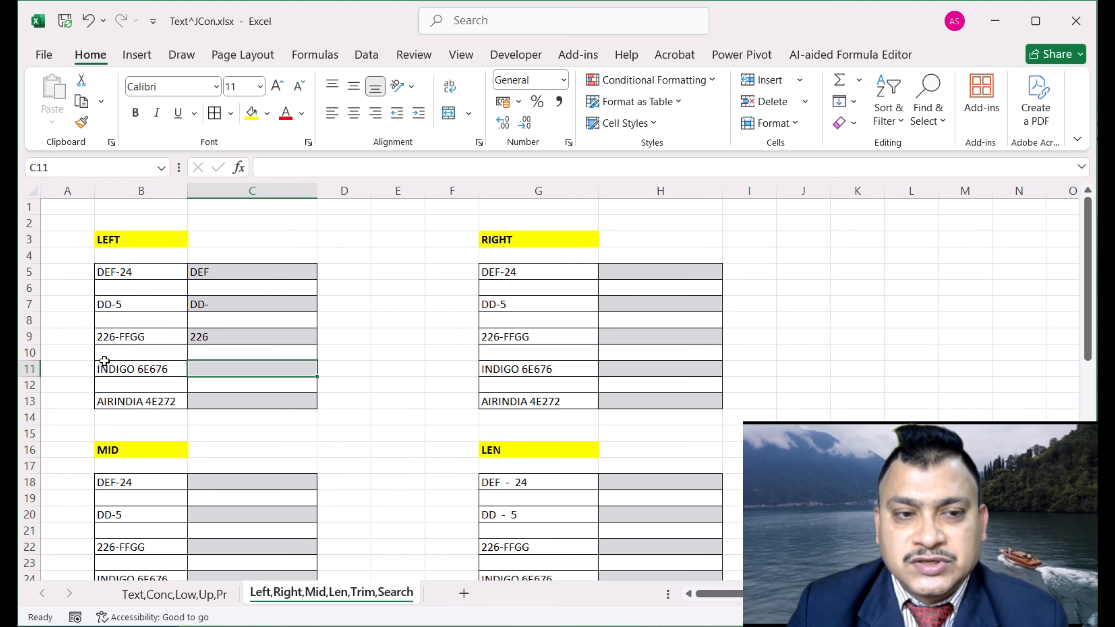
pyautogui.click(269, 371)
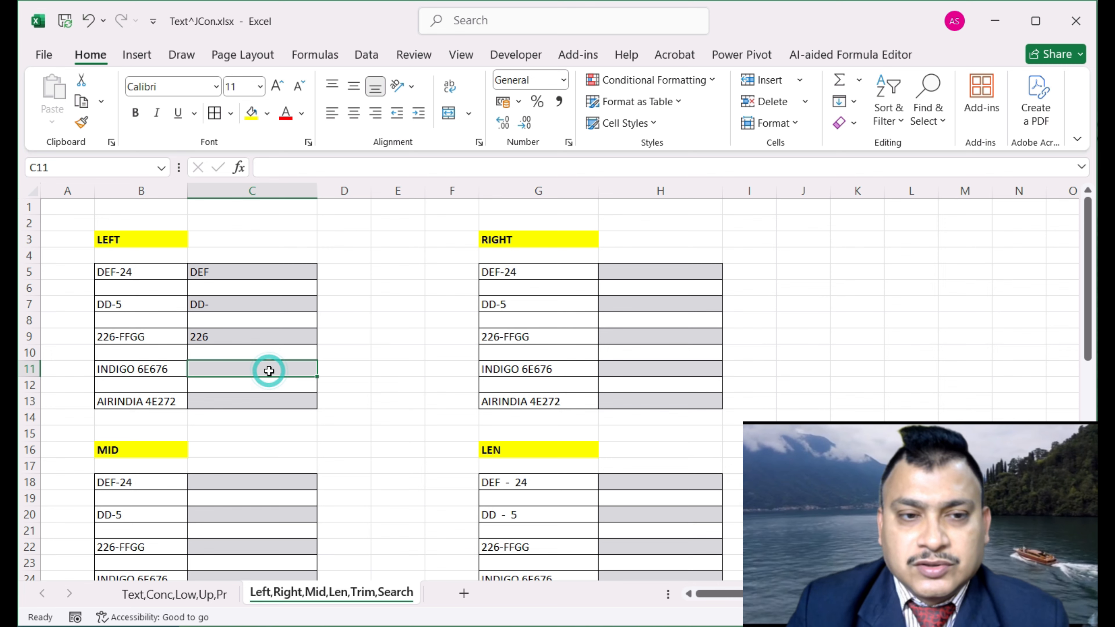
pyautogui.write('=left')
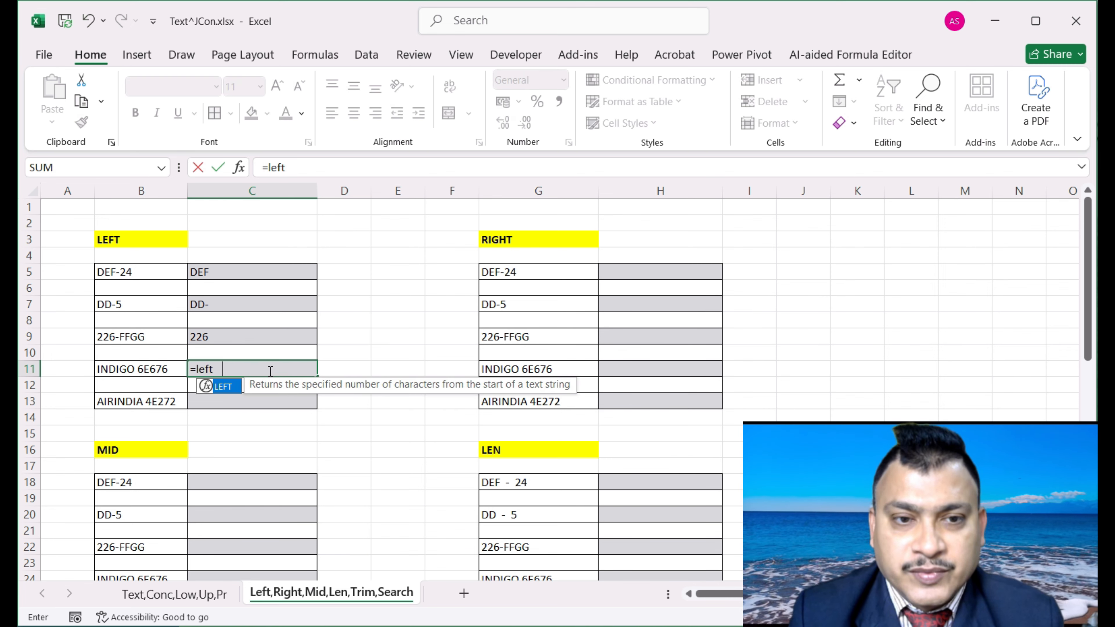
pyautogui.press('Tab')
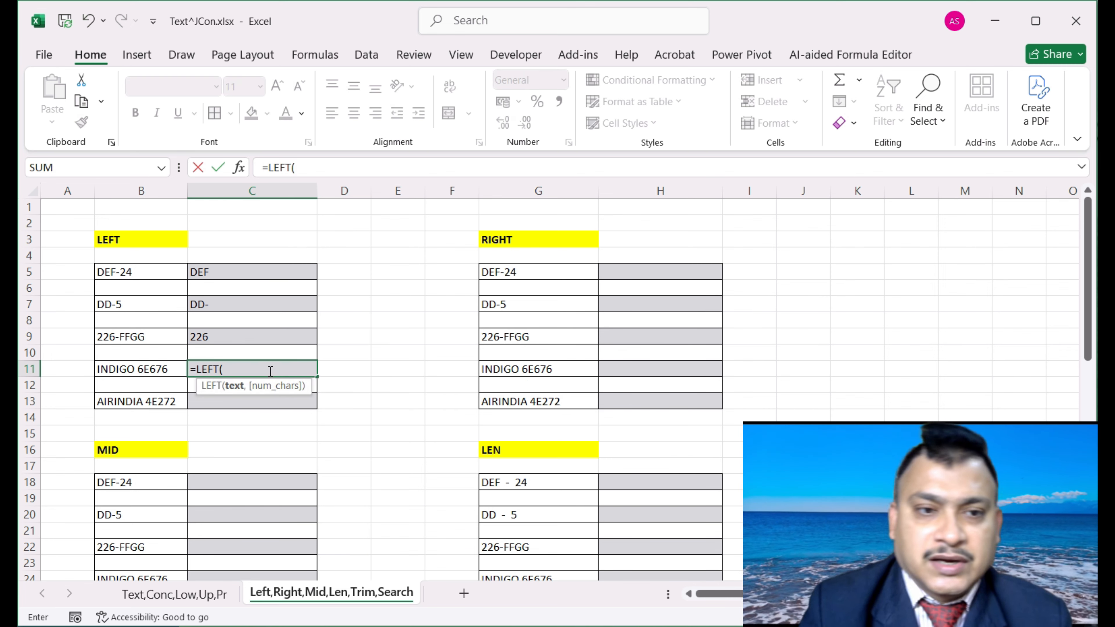
pyautogui.click(238, 168)
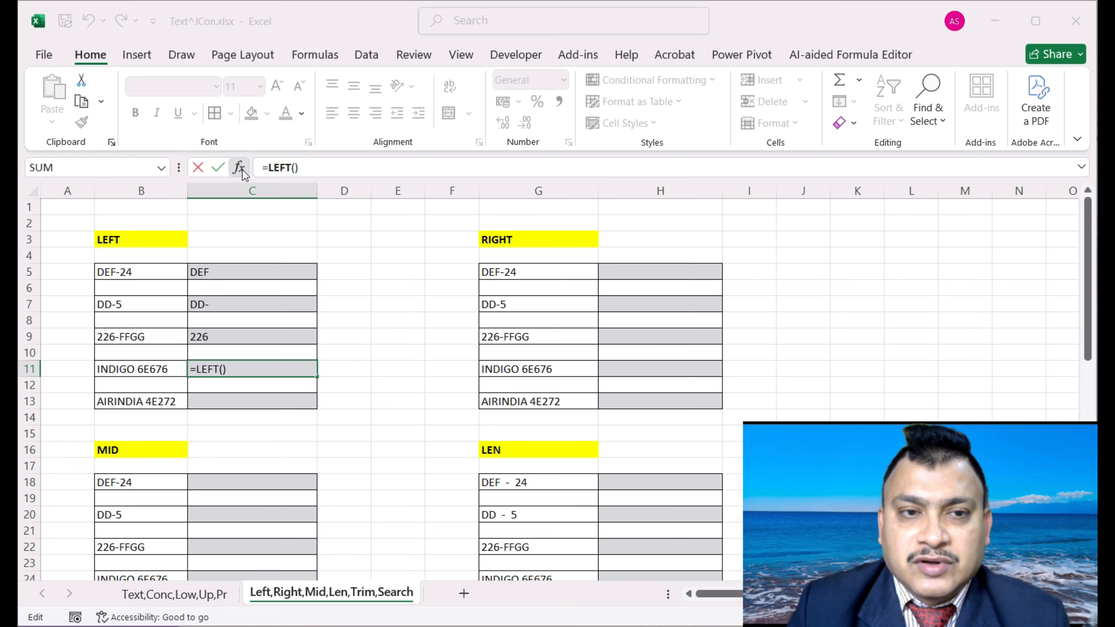
pyautogui.click(561, 212)
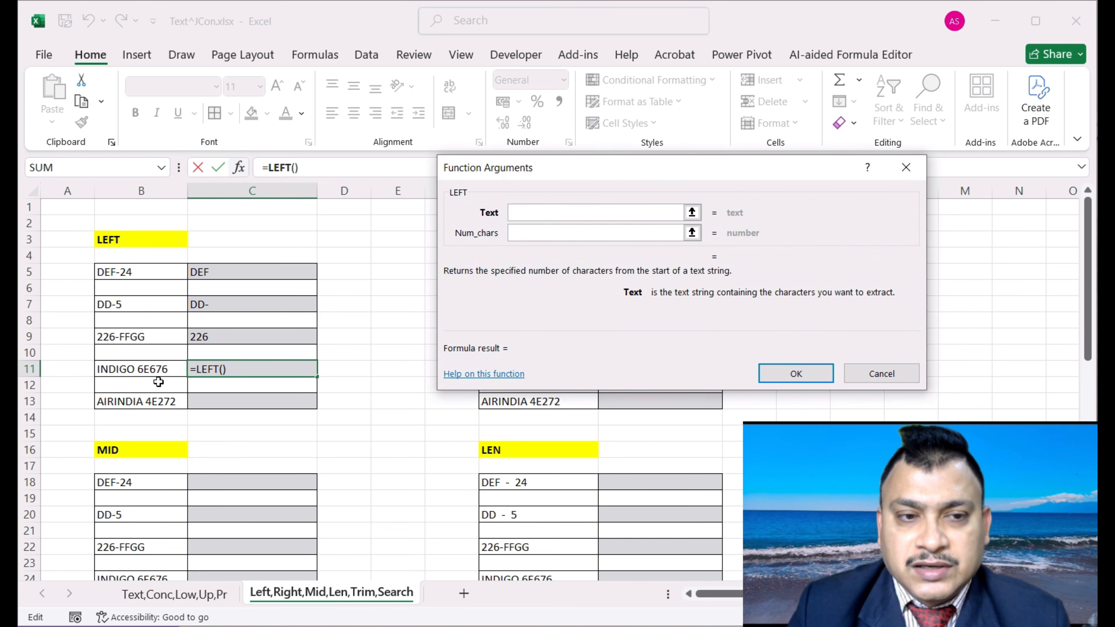
pyautogui.click(157, 371)
pyautogui.click(590, 233)
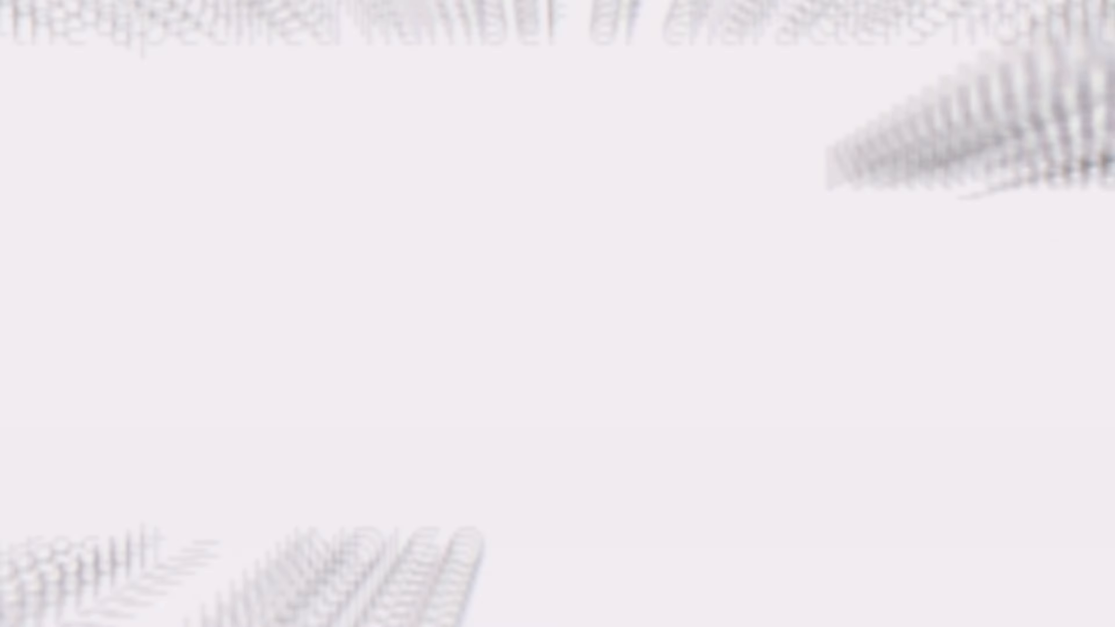
pyautogui.write('6')
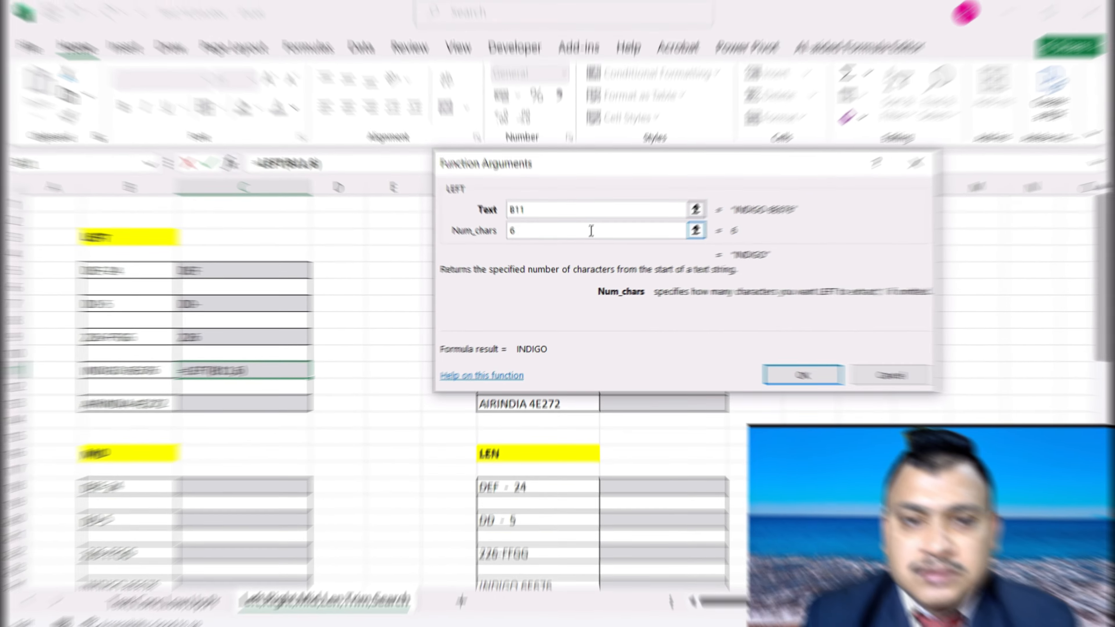
pyautogui.write(')')
pyautogui.press('BackSpace')
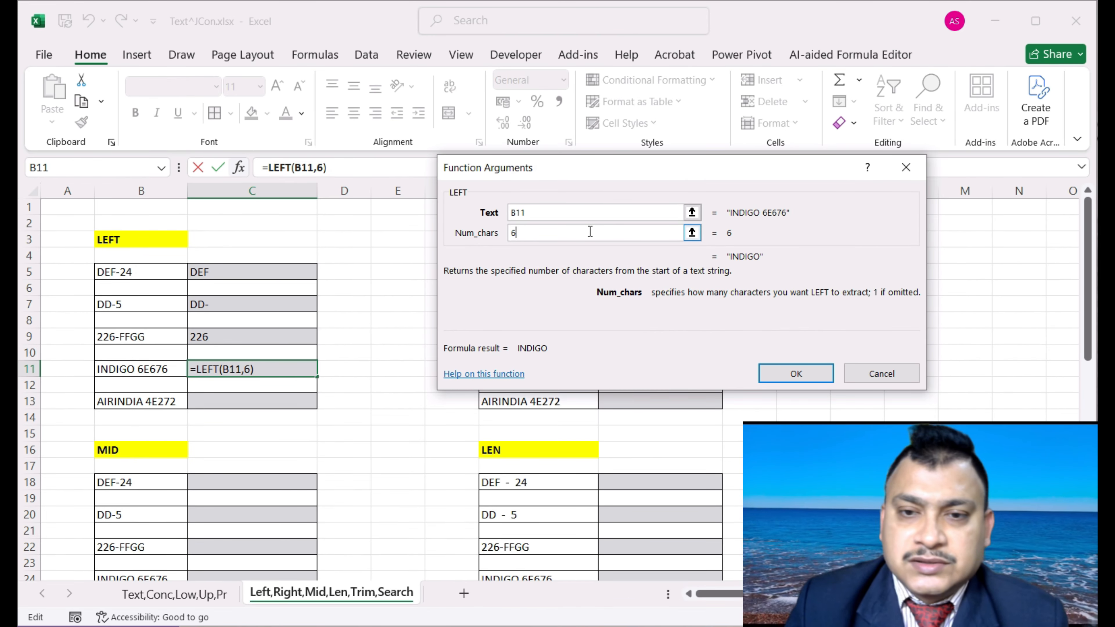
pyautogui.click(796, 373)
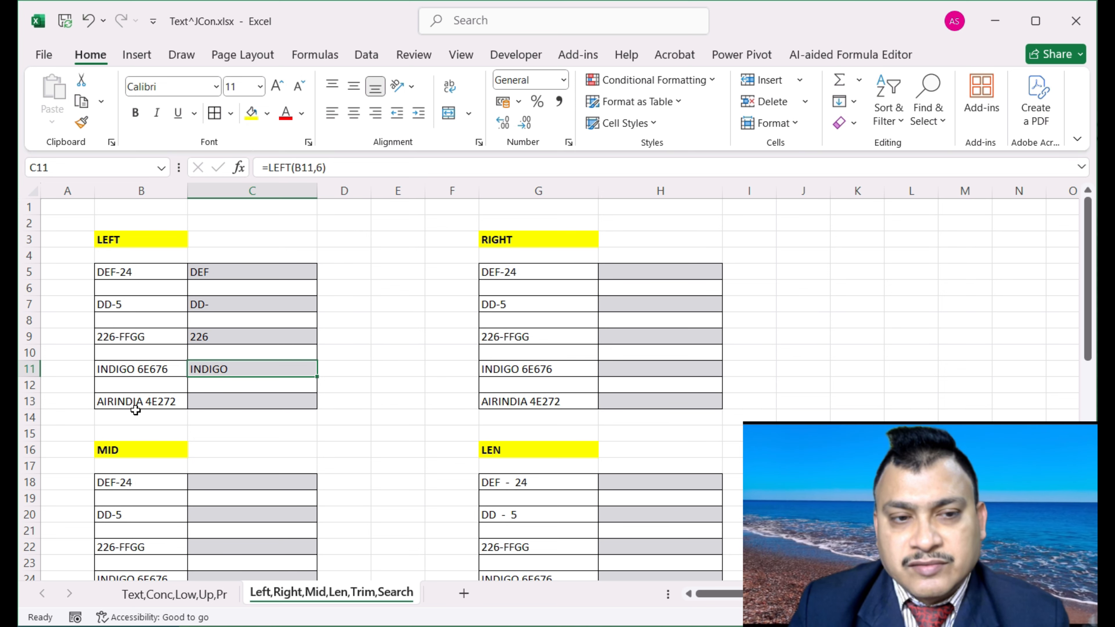
# Enter =LEFT(B13,8) in C13 via Function Arguments, returning AIRINDIA
pyautogui.click(201, 406)
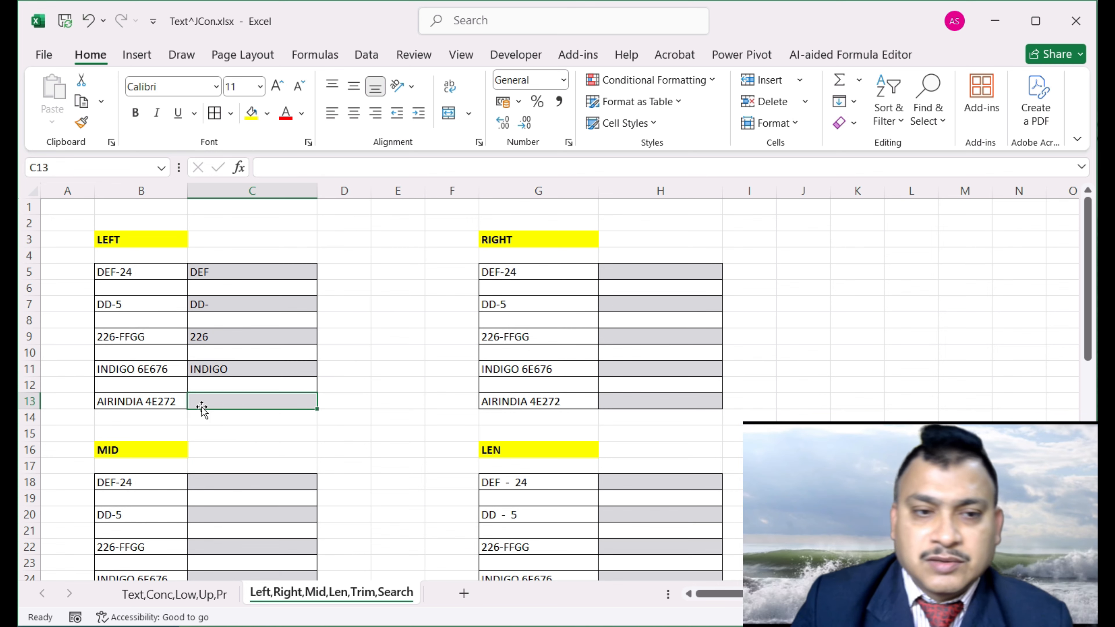
pyautogui.write('=left')
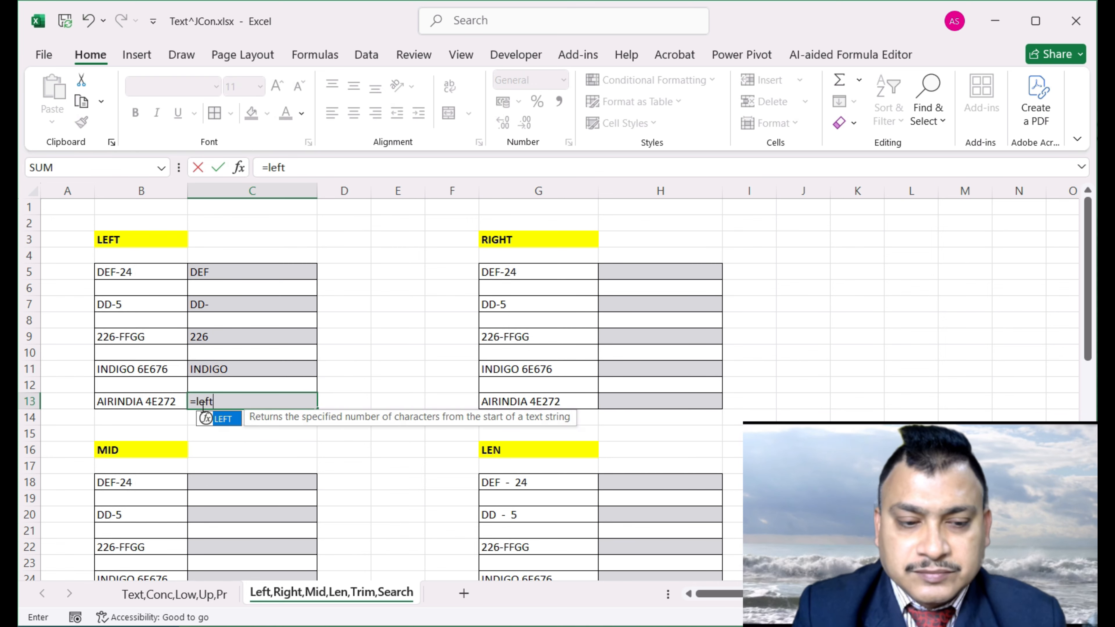
pyautogui.press('Tab')
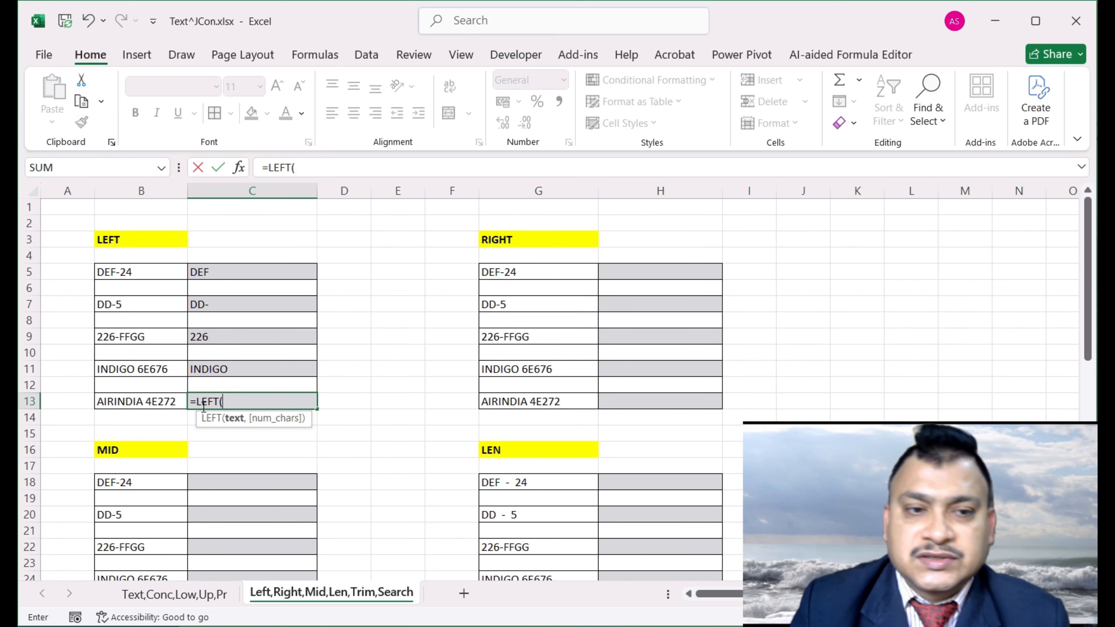
pyautogui.click(239, 167)
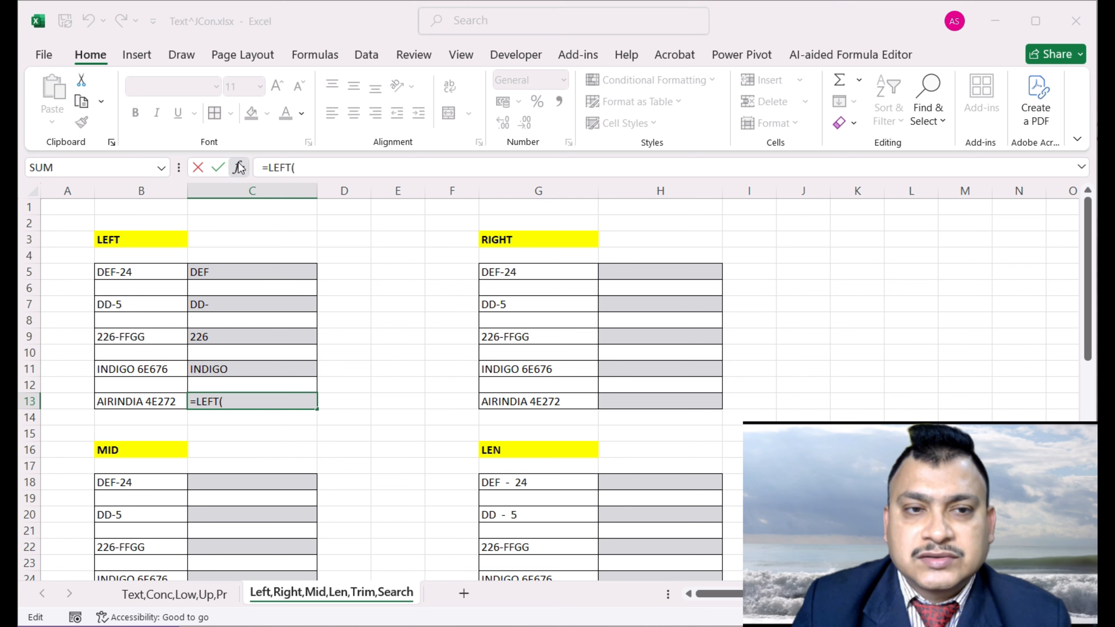
pyautogui.click(128, 402)
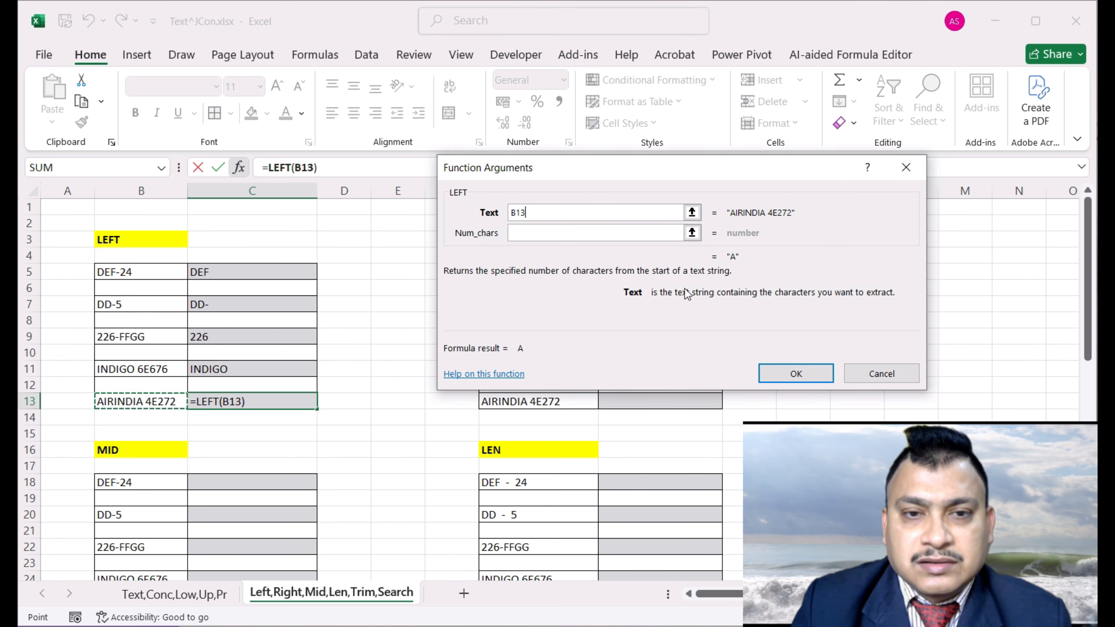
pyautogui.click(615, 234)
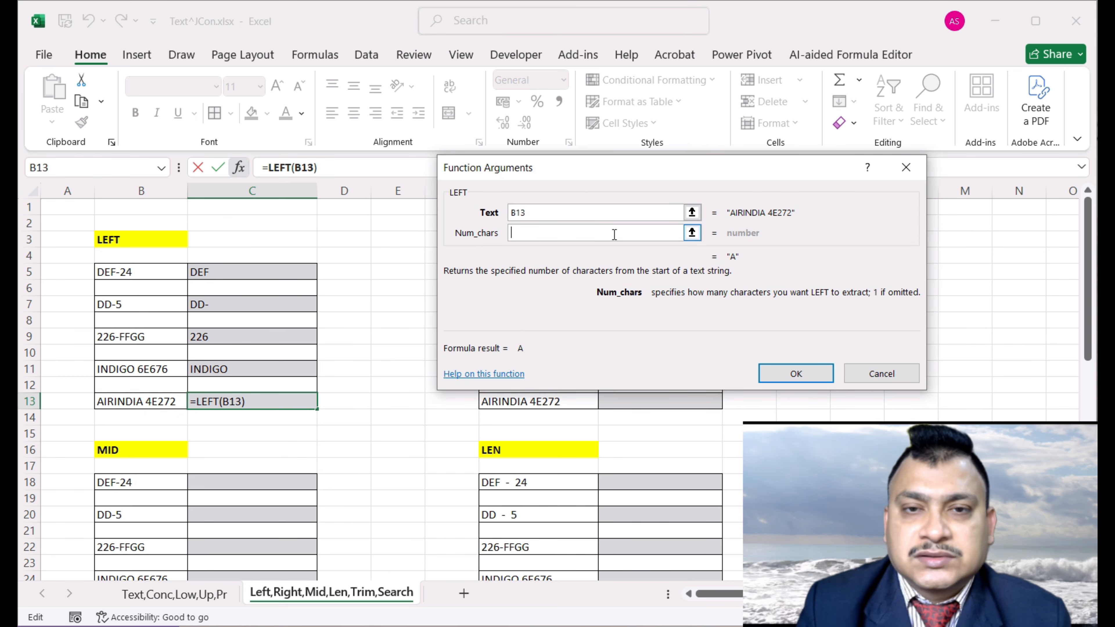
pyautogui.write('8')
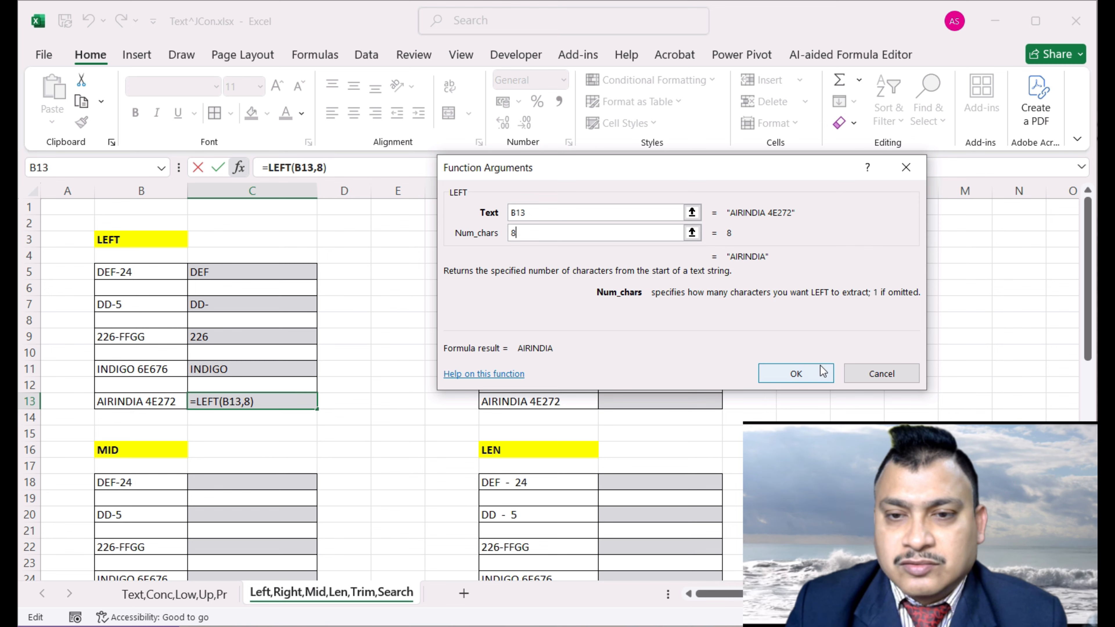
pyautogui.click(799, 373)
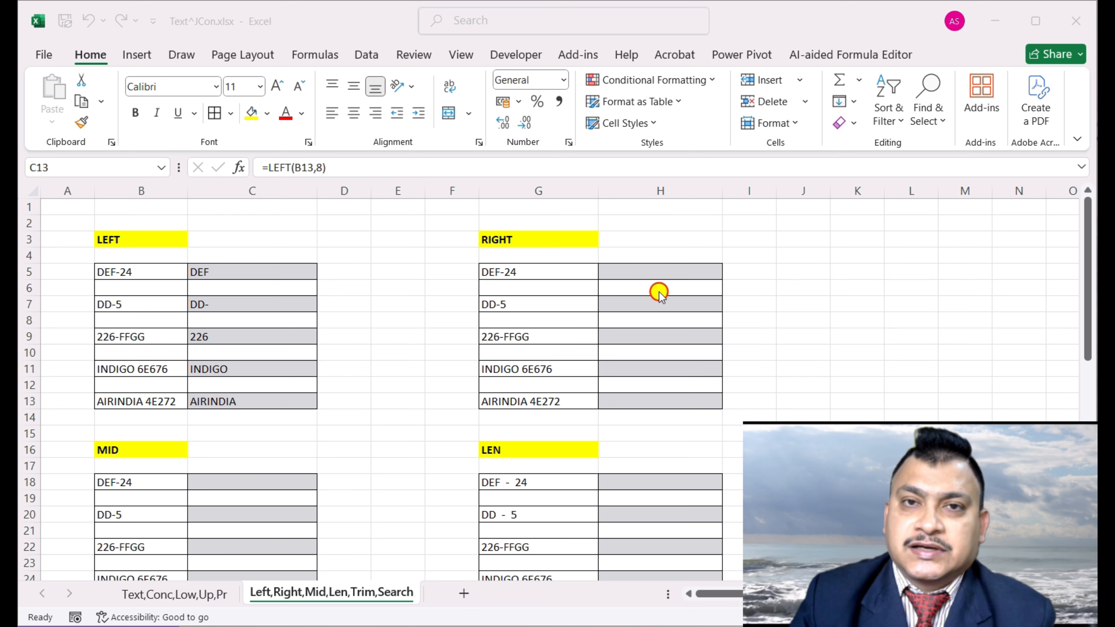
# Enter =RIGHT(G5,2) in H5 via Function Arguments, returning 24
pyautogui.click(652, 271)
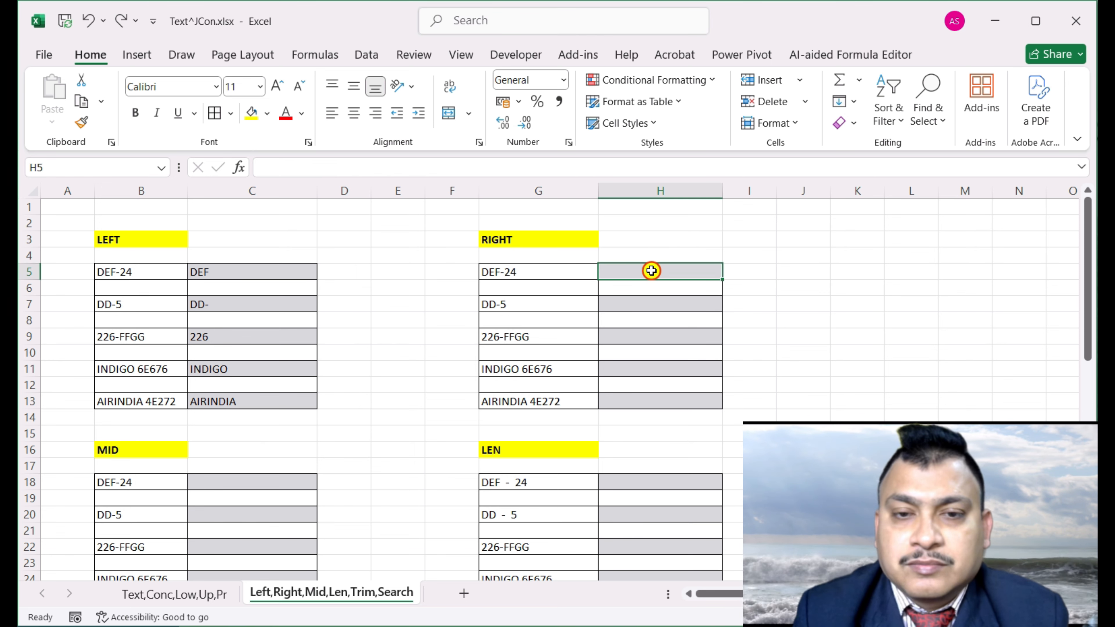
pyautogui.write('=right')
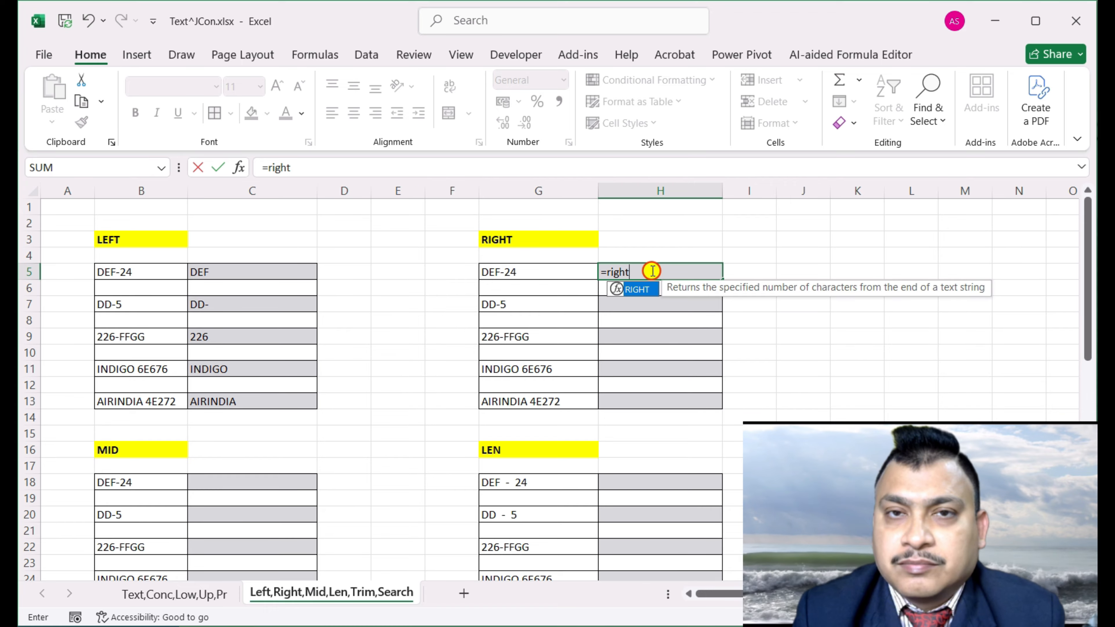
pyautogui.press('Tab')
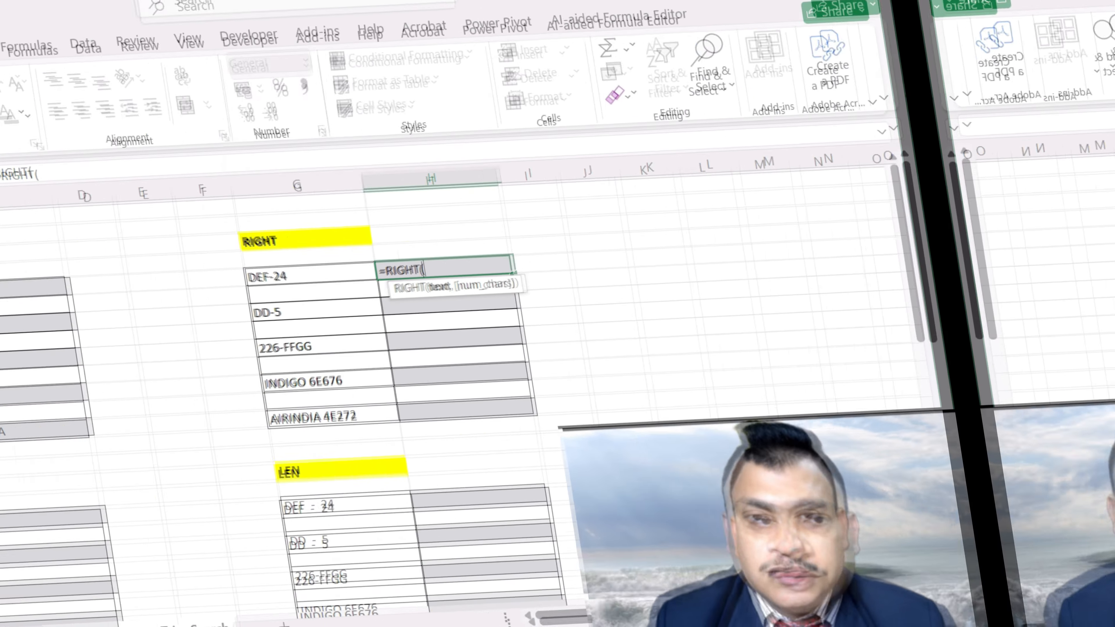
pyautogui.click(238, 167)
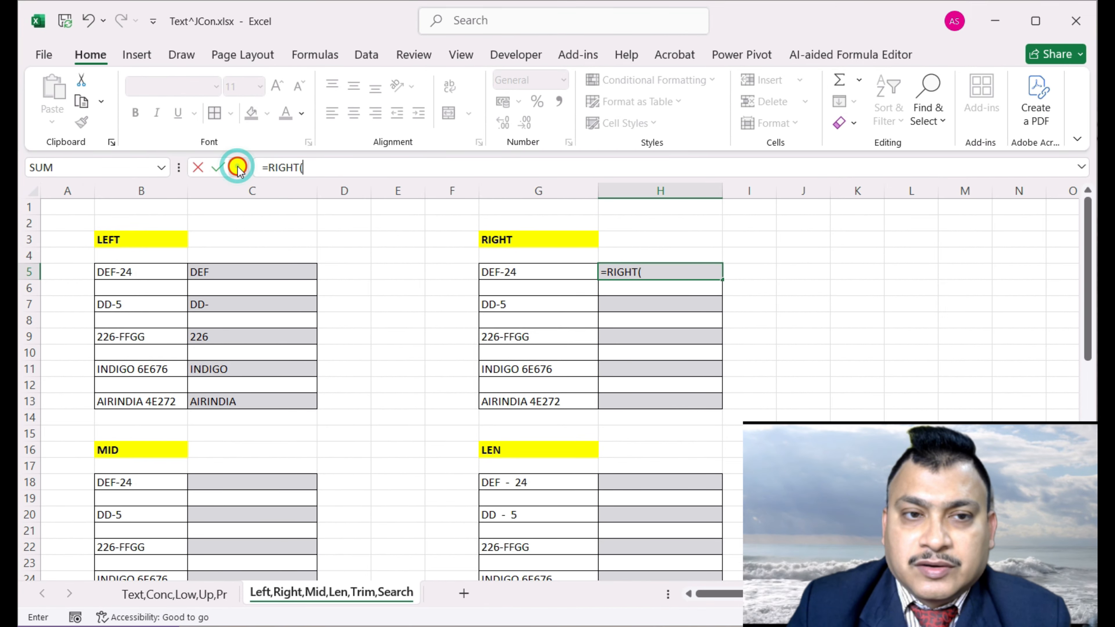
pyautogui.moveTo(672, 175); pyautogui.dragTo(575, 353)
pyautogui.click(548, 273)
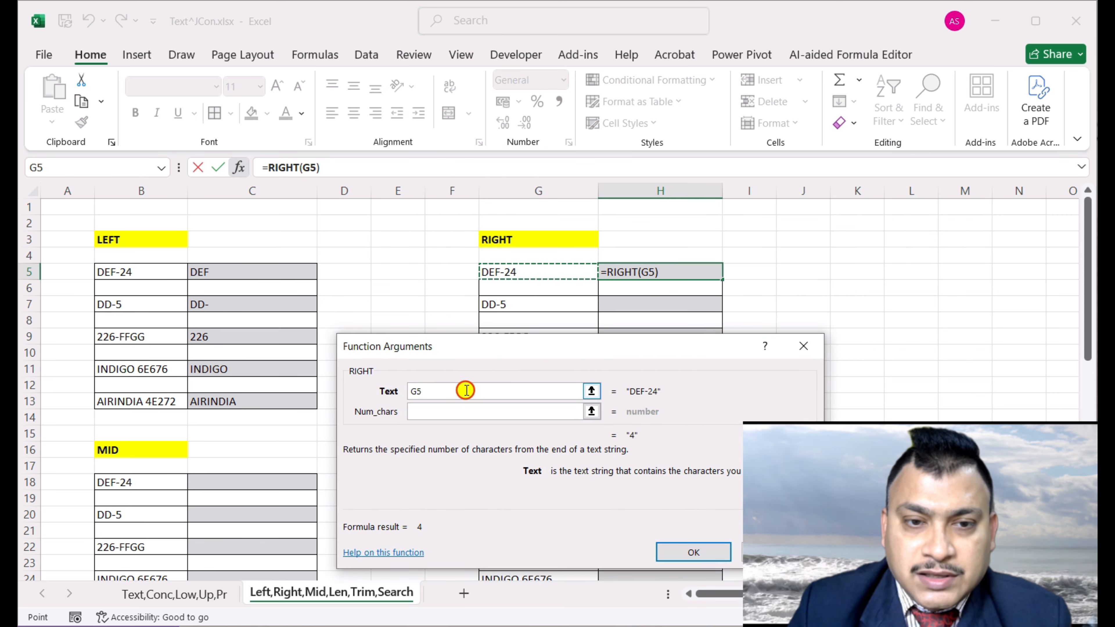
pyautogui.click(463, 415)
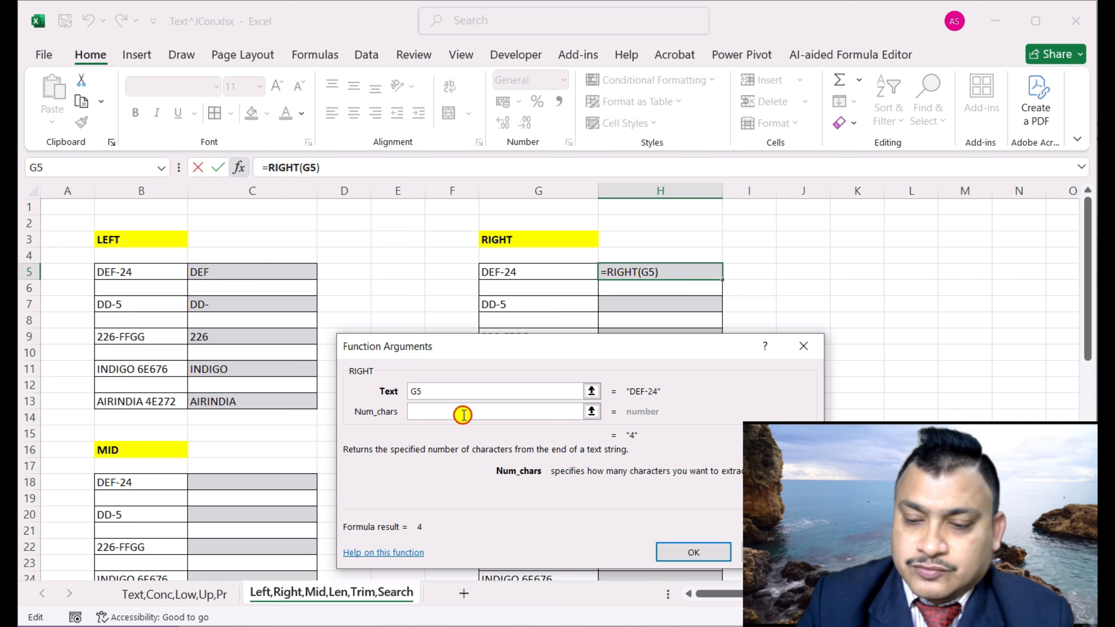
pyautogui.write('2')
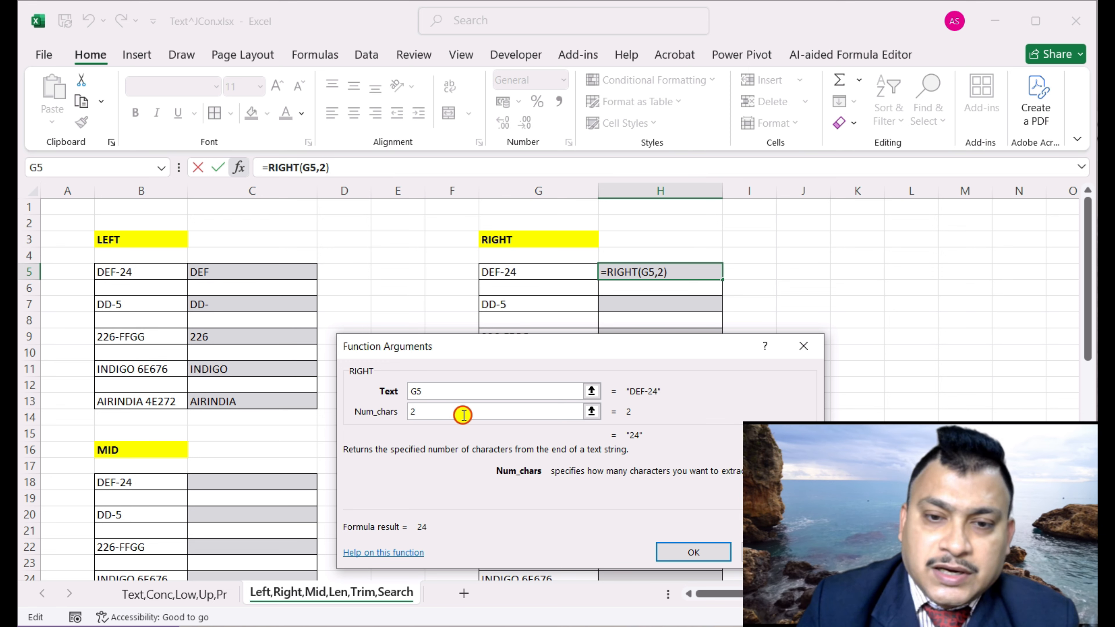
pyautogui.click(693, 553)
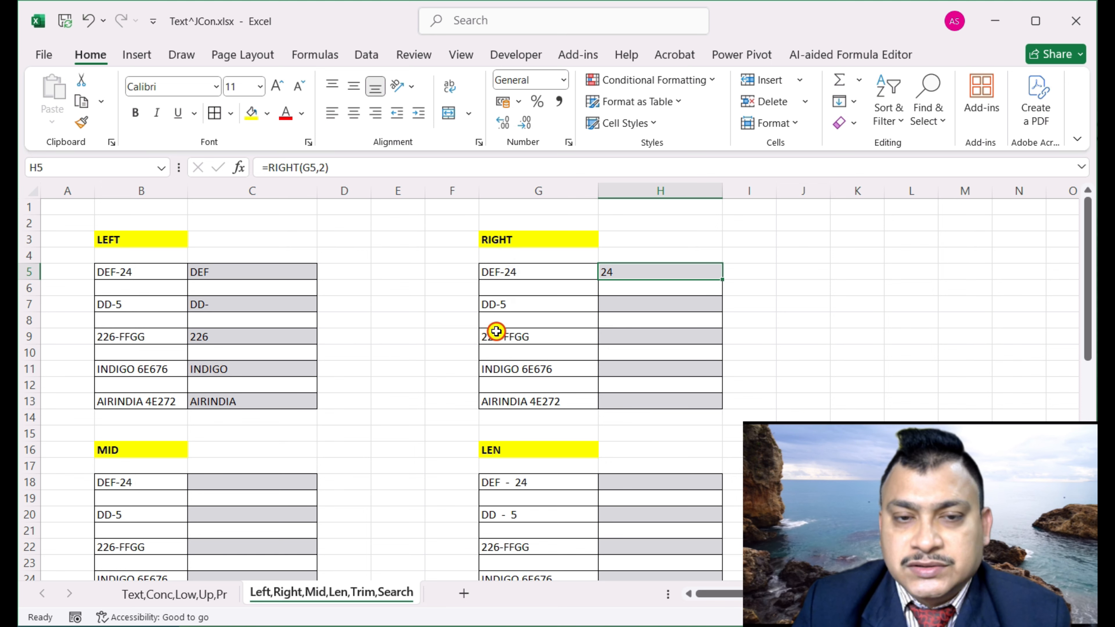
# Enter =RIGHT(G7,1) in H7 so it returns 5
pyautogui.click(629, 305)
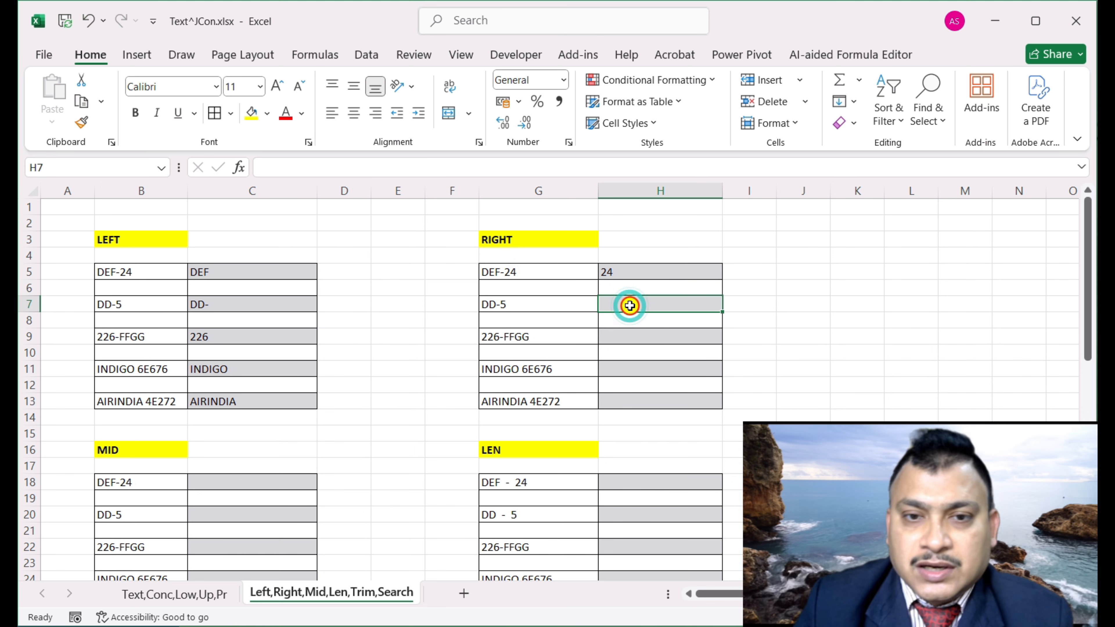
pyautogui.write('=')
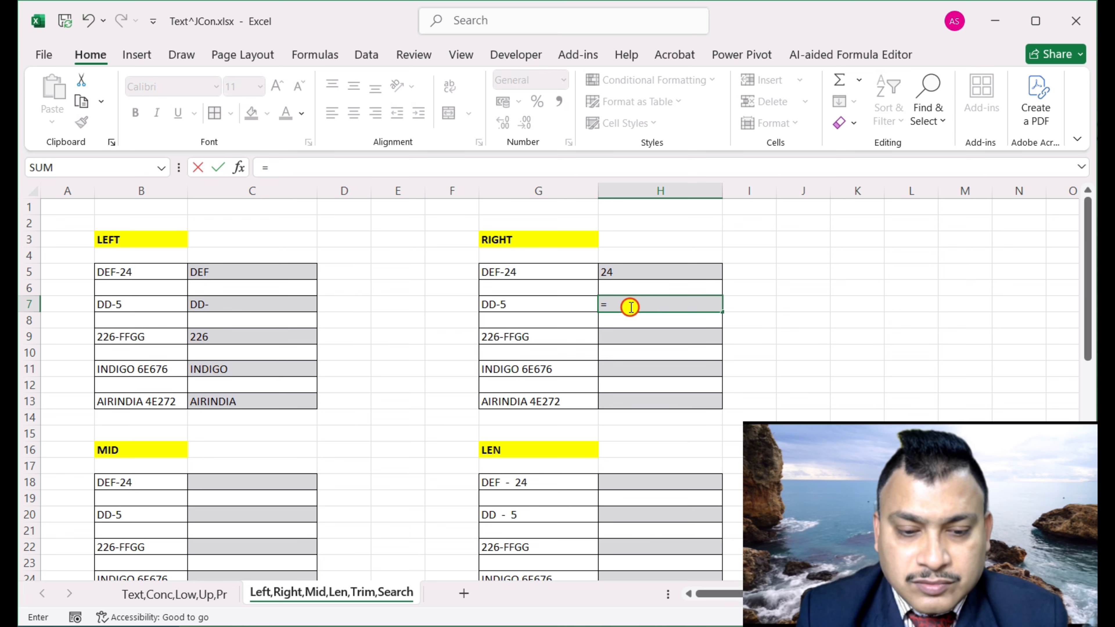
pyautogui.write('right')
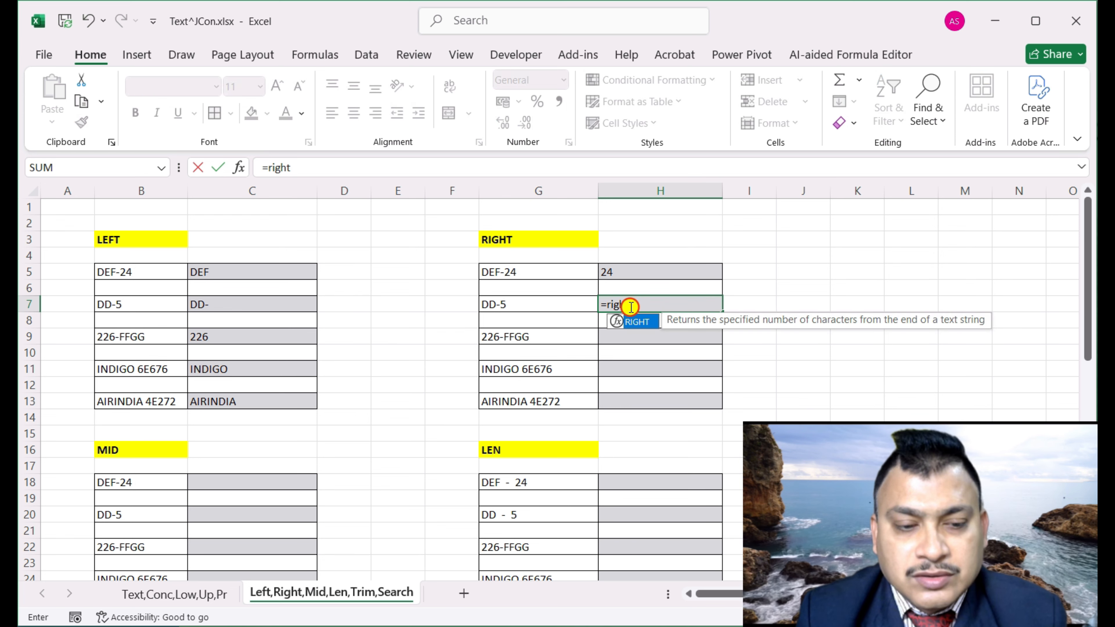
pyautogui.press('Tab')
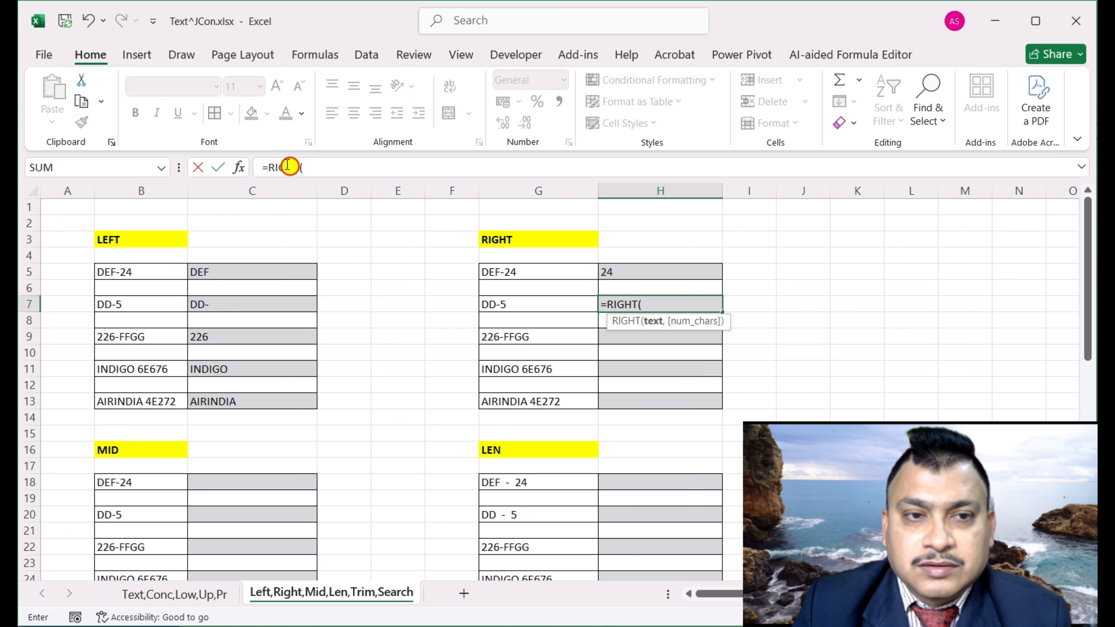
pyautogui.click(239, 167)
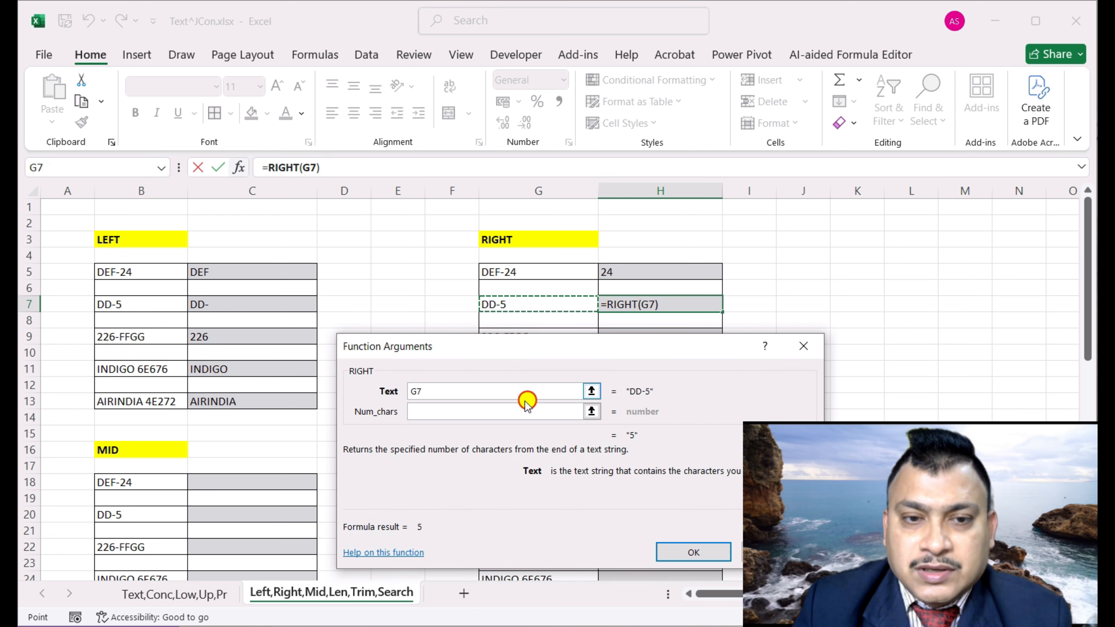
pyautogui.click(490, 413)
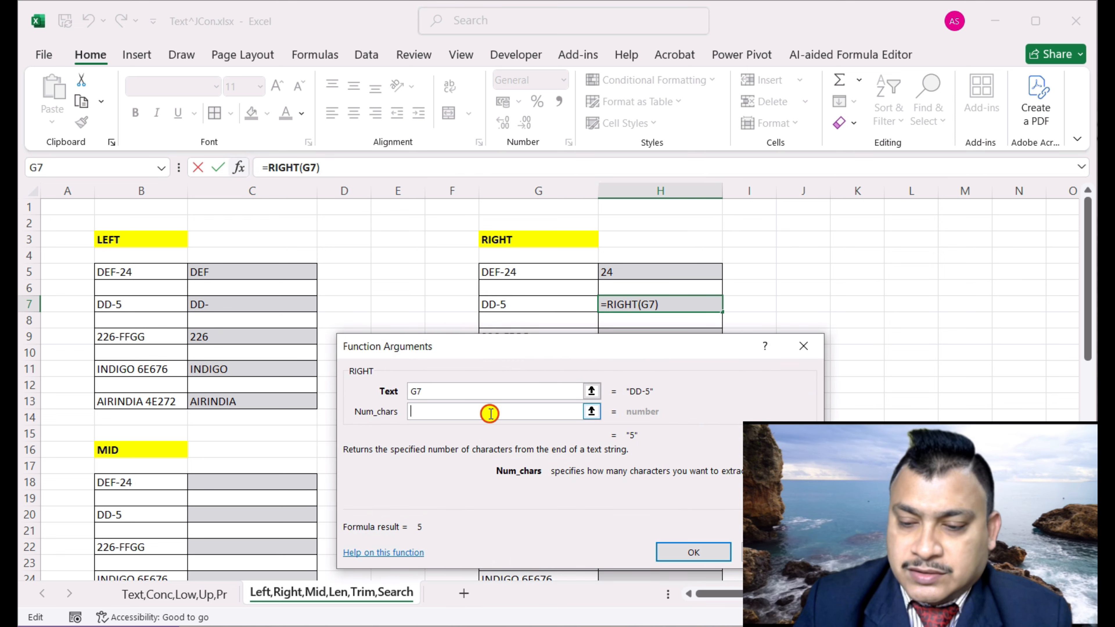
pyautogui.write('1')
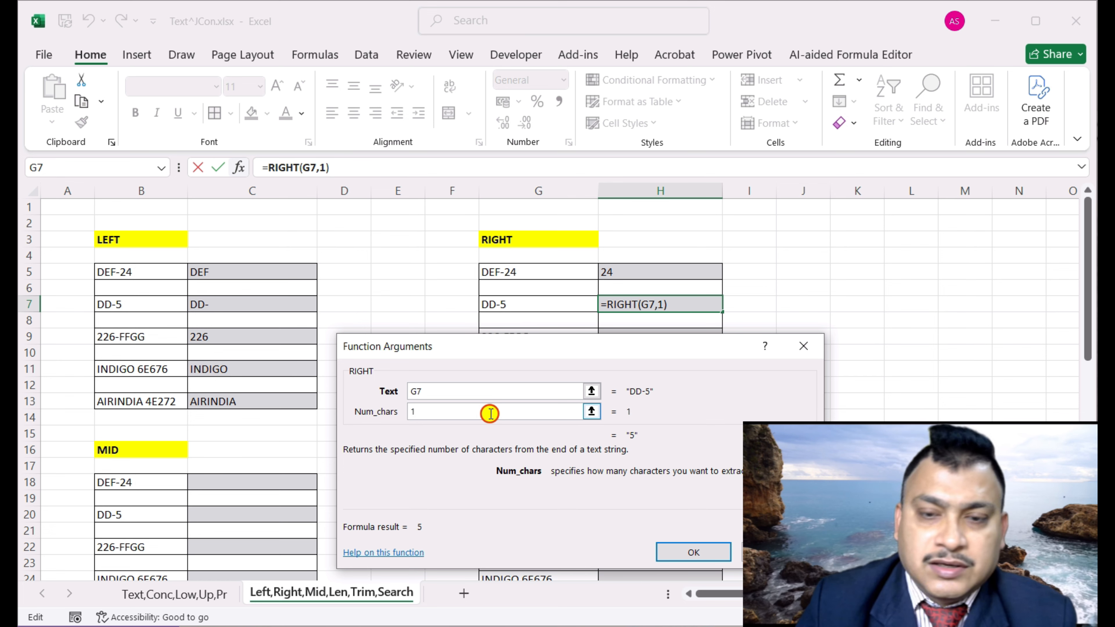
pyautogui.press('Return')
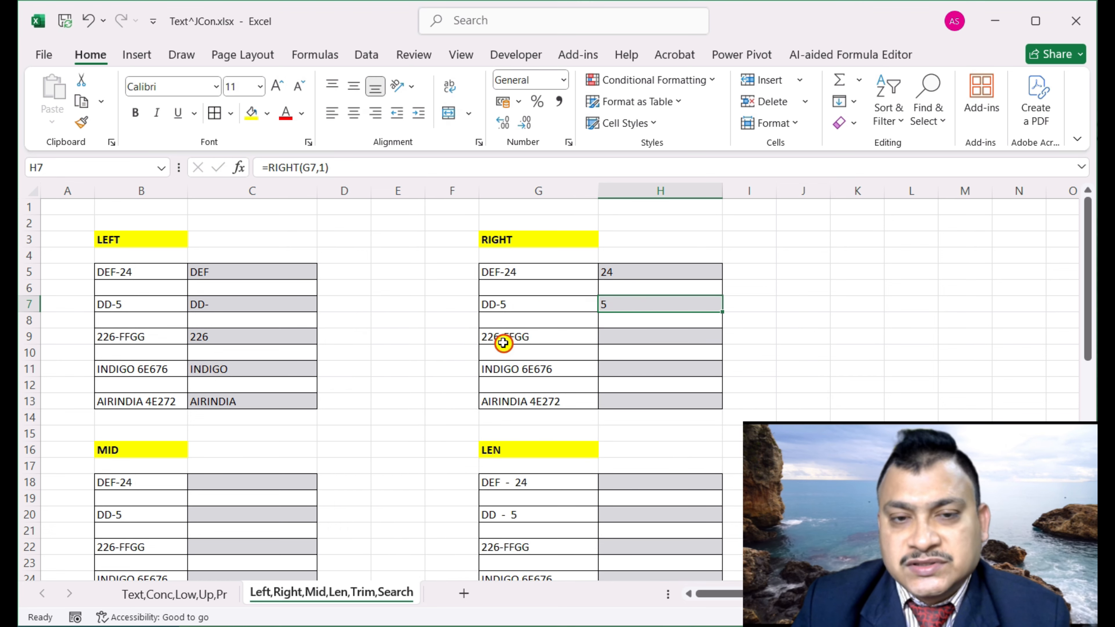
# Start a RIGHT formula in H9
pyautogui.click(662, 337)
pyautogui.write('=r')
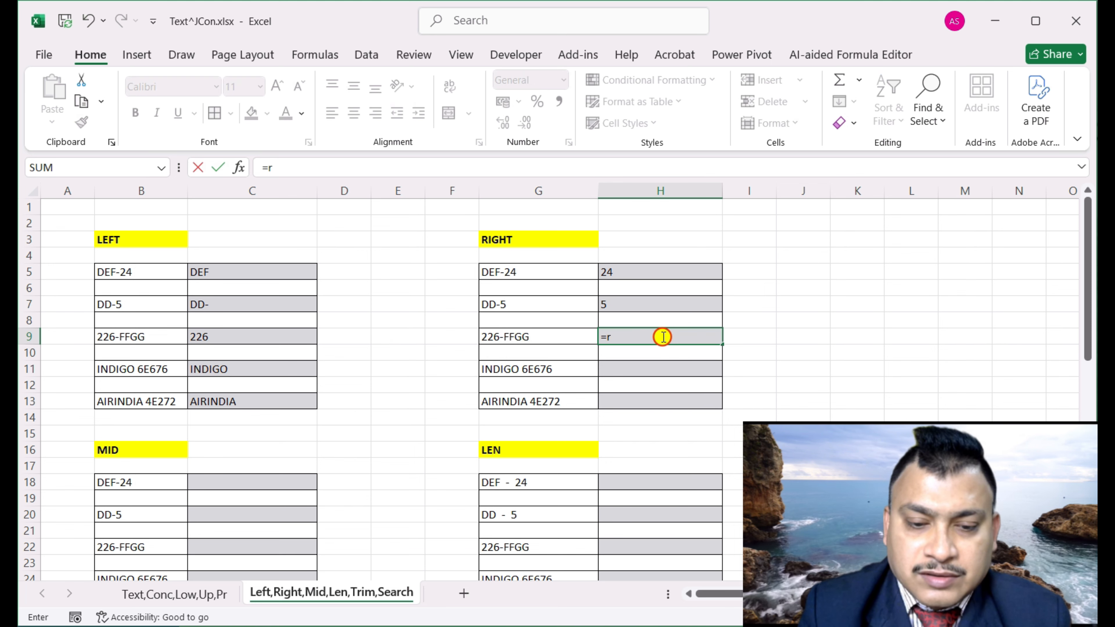
pyautogui.write('ight')
pyautogui.press('Tab')
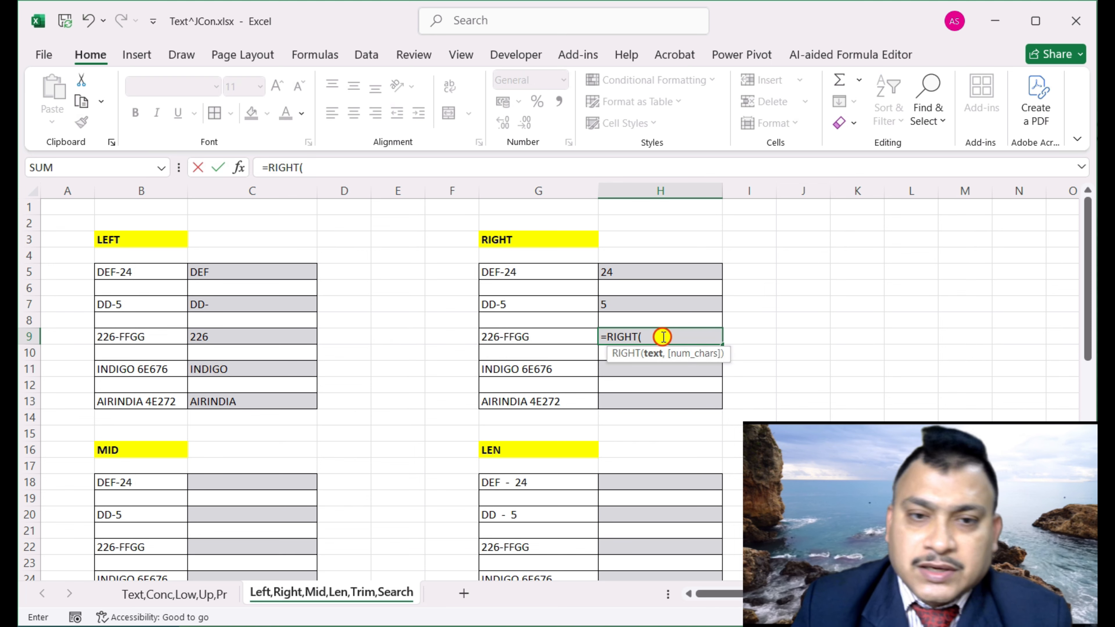
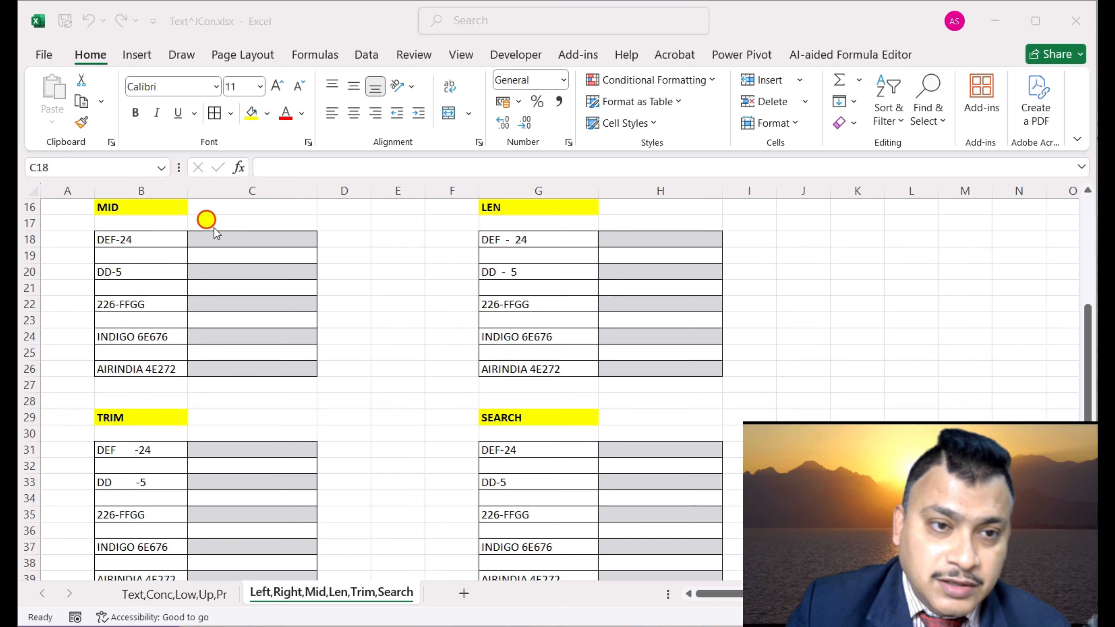
# Enter =MID(B18,2,3) in C18 through Function Arguments so it returns EF- from DEF-24
pyautogui.click(221, 235)
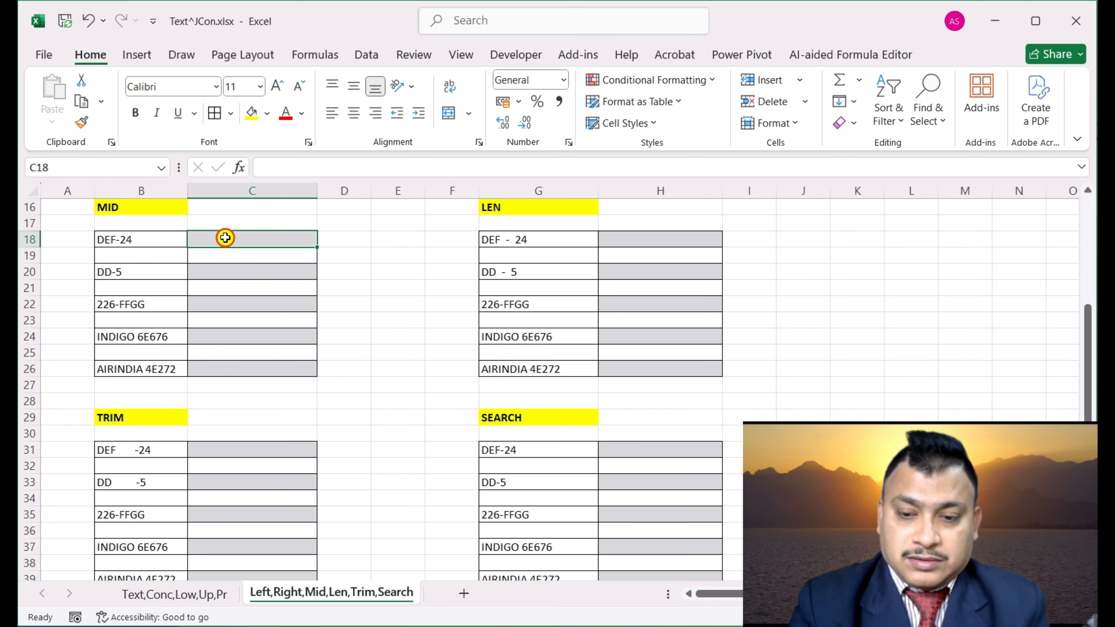
pyautogui.write('=')
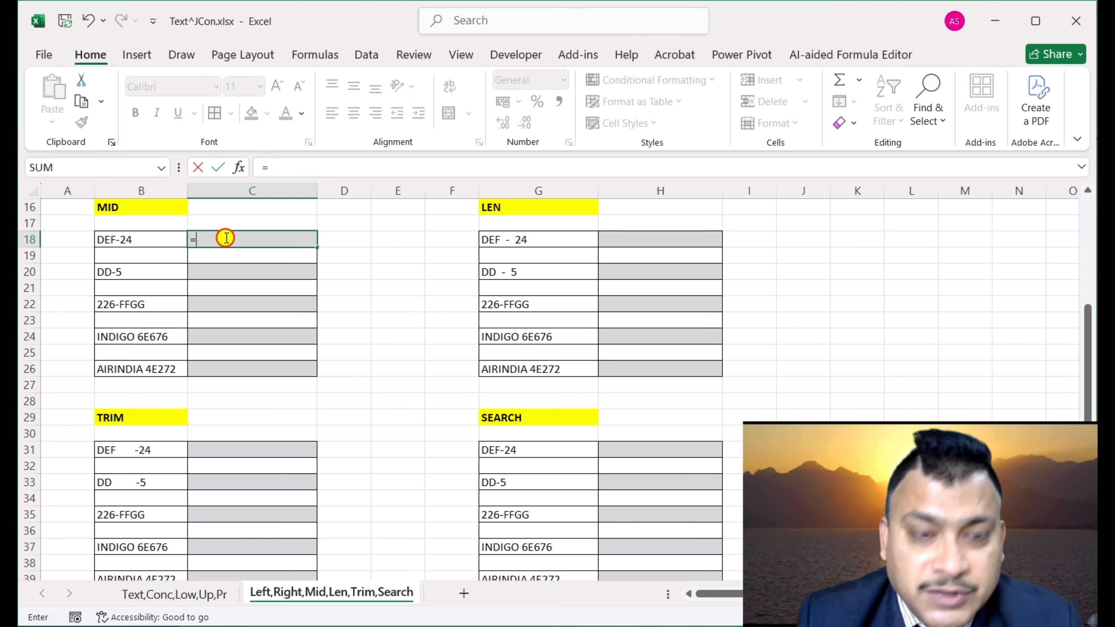
pyautogui.write('mid')
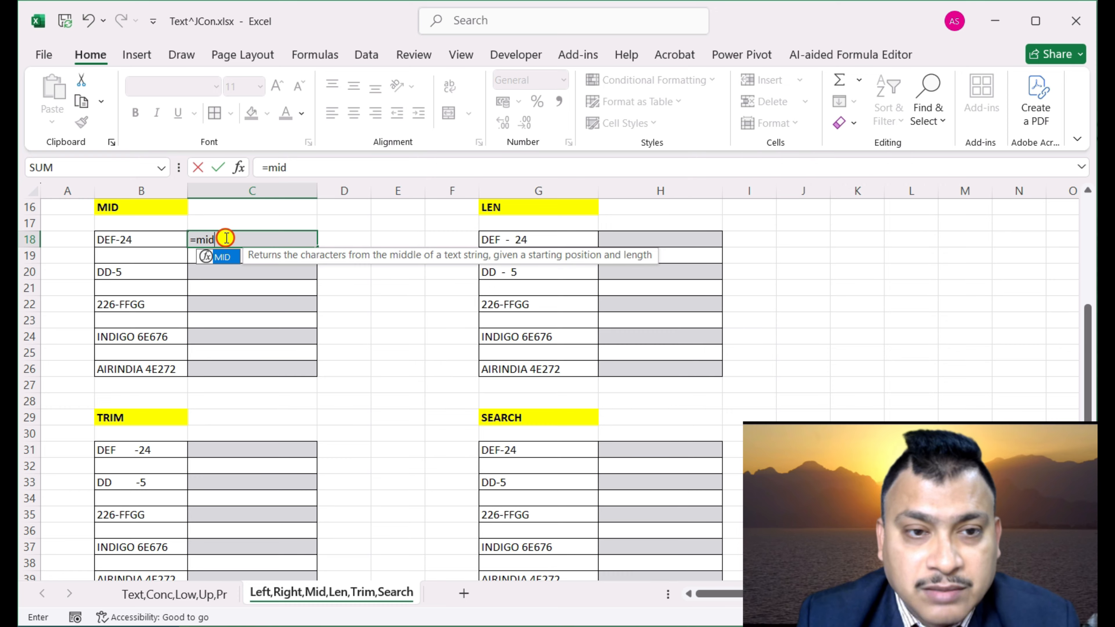
pyautogui.press('Tab')
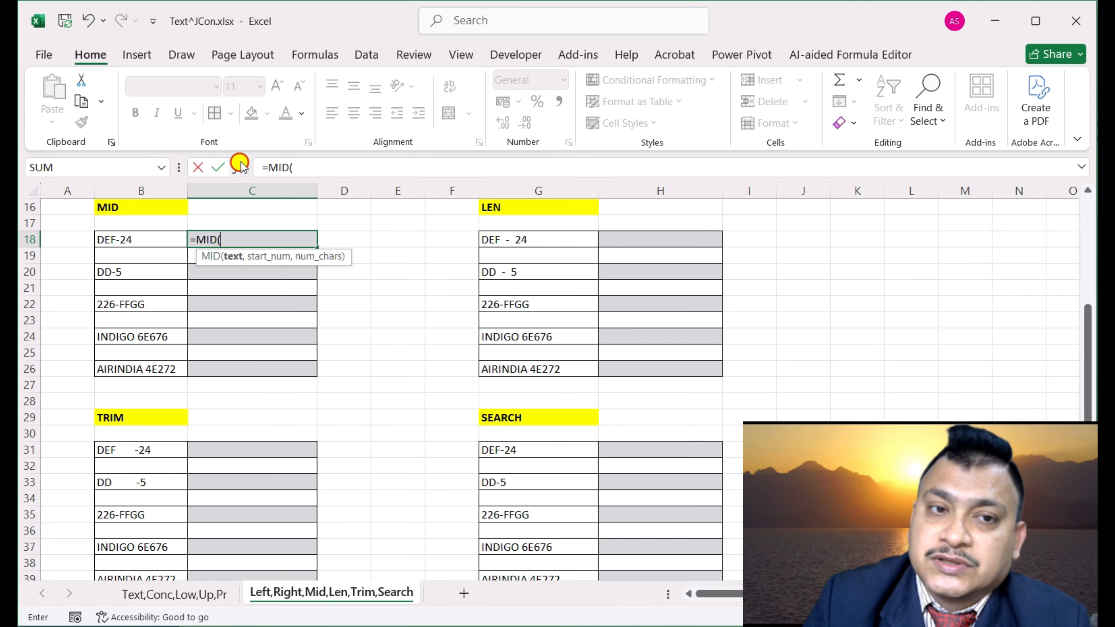
pyautogui.click(239, 167)
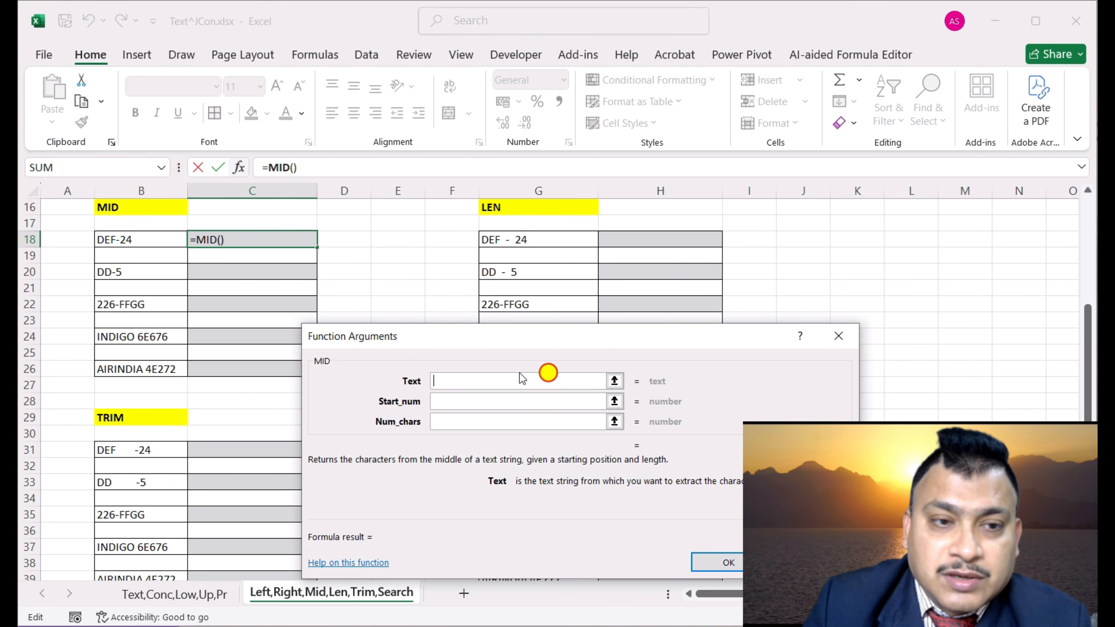
pyautogui.click(148, 238)
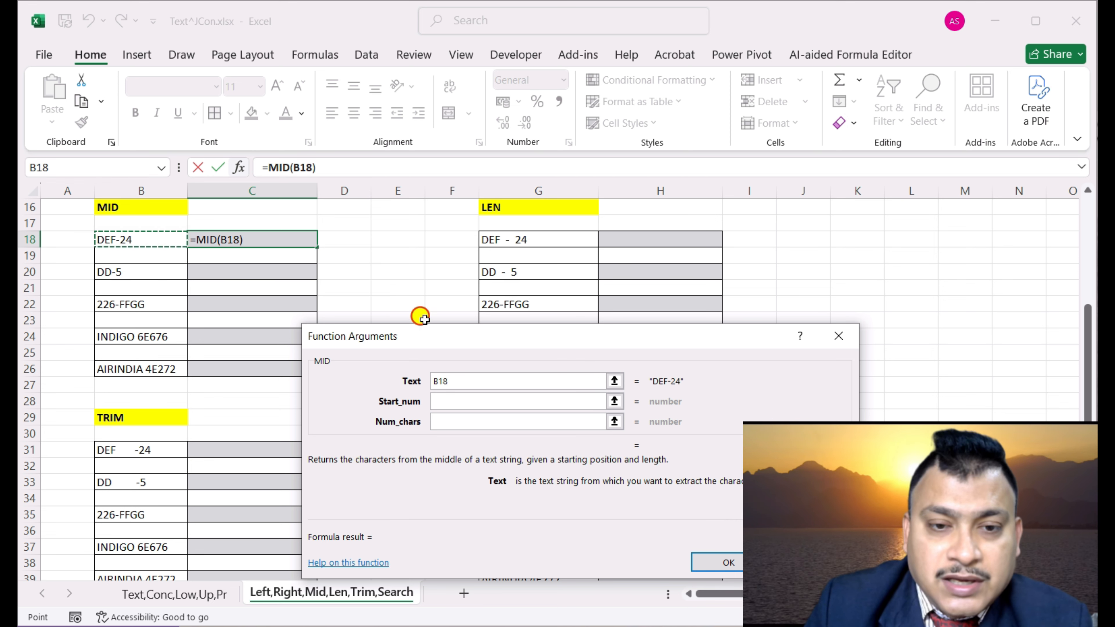
pyautogui.click(462, 402)
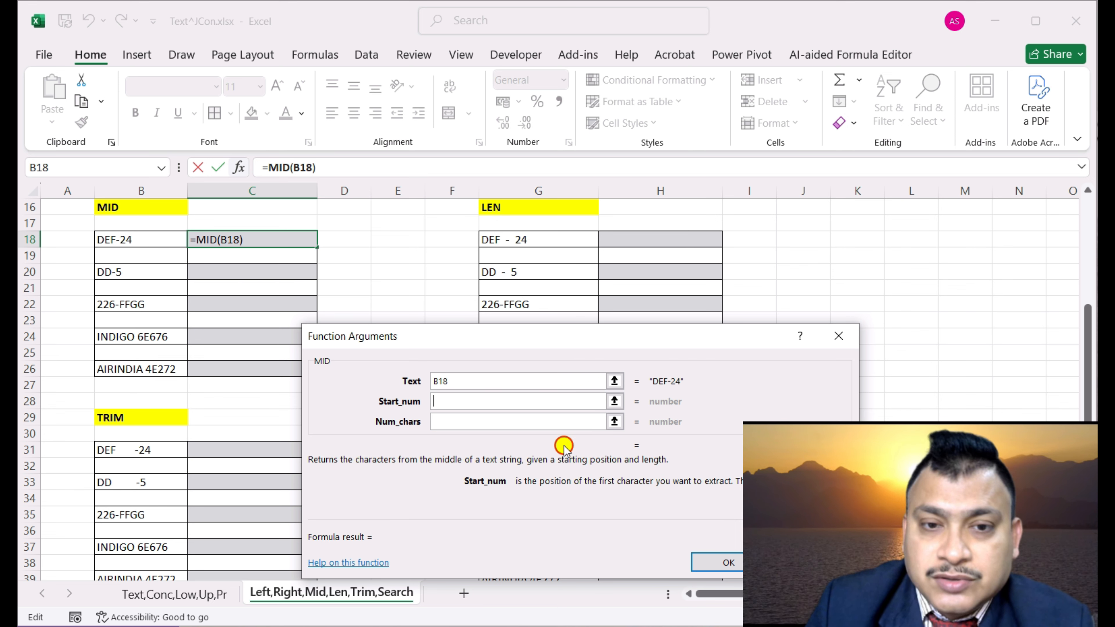
pyautogui.write('2')
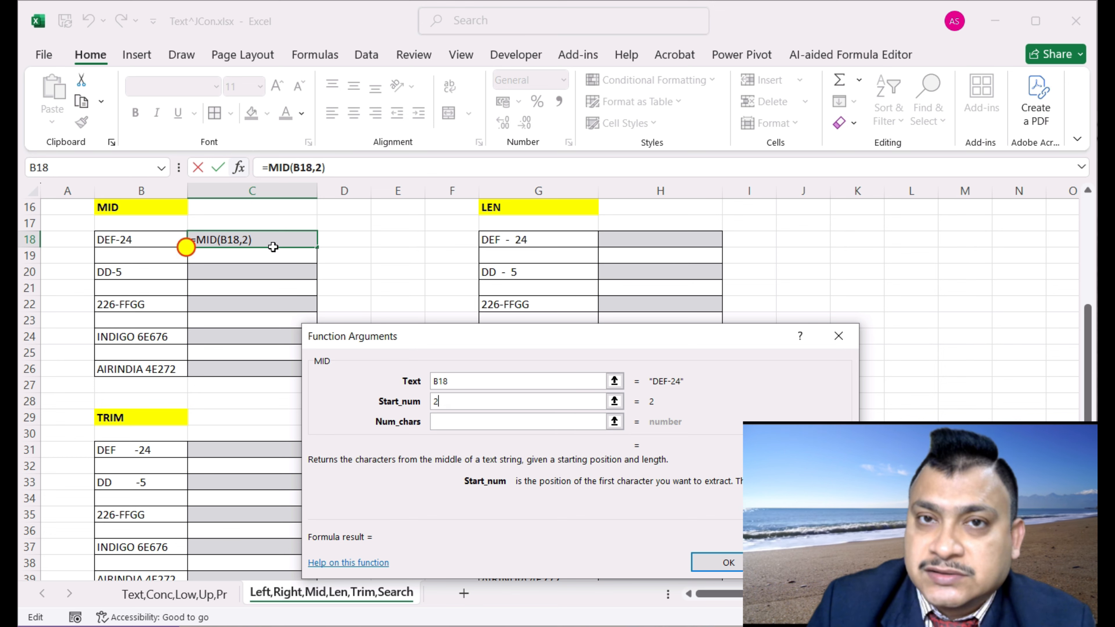
pyautogui.click(453, 426)
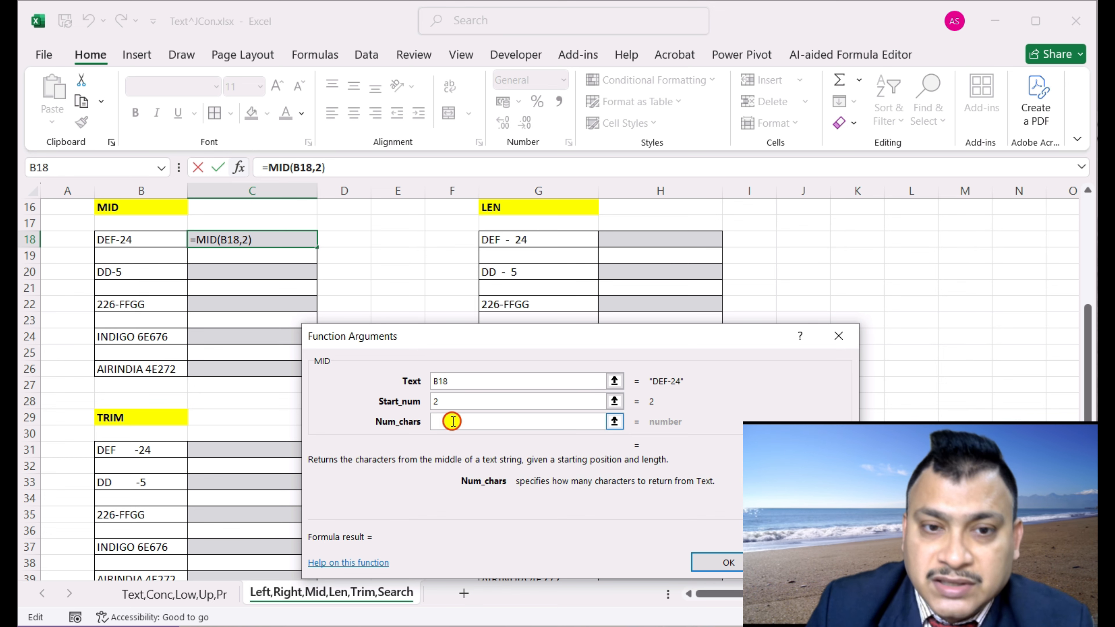
pyautogui.write('3')
pyautogui.click(739, 565)
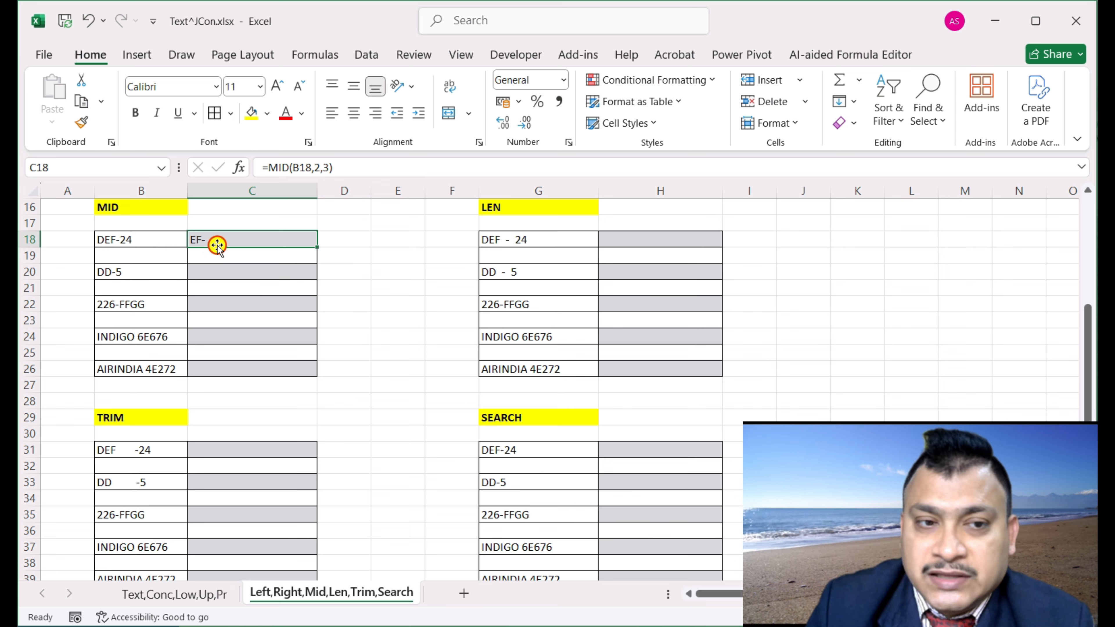
pyautogui.click(226, 271)
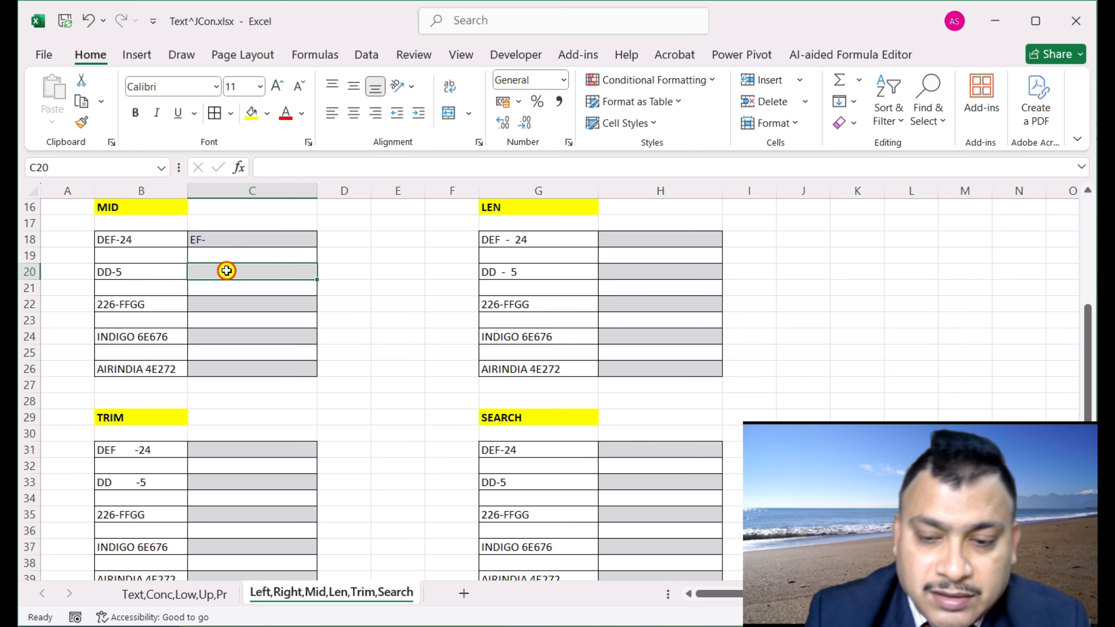
# Enter =MID(B20,3,2) in C20 so it returns -5 from DD-5
pyautogui.write('=mid')
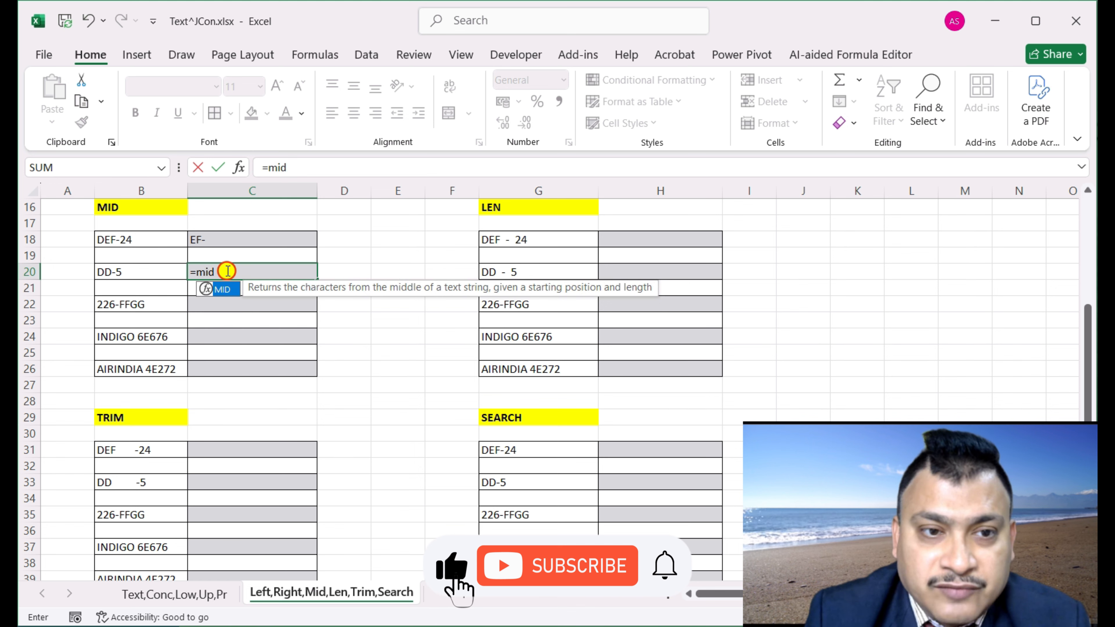
pyautogui.press('Tab')
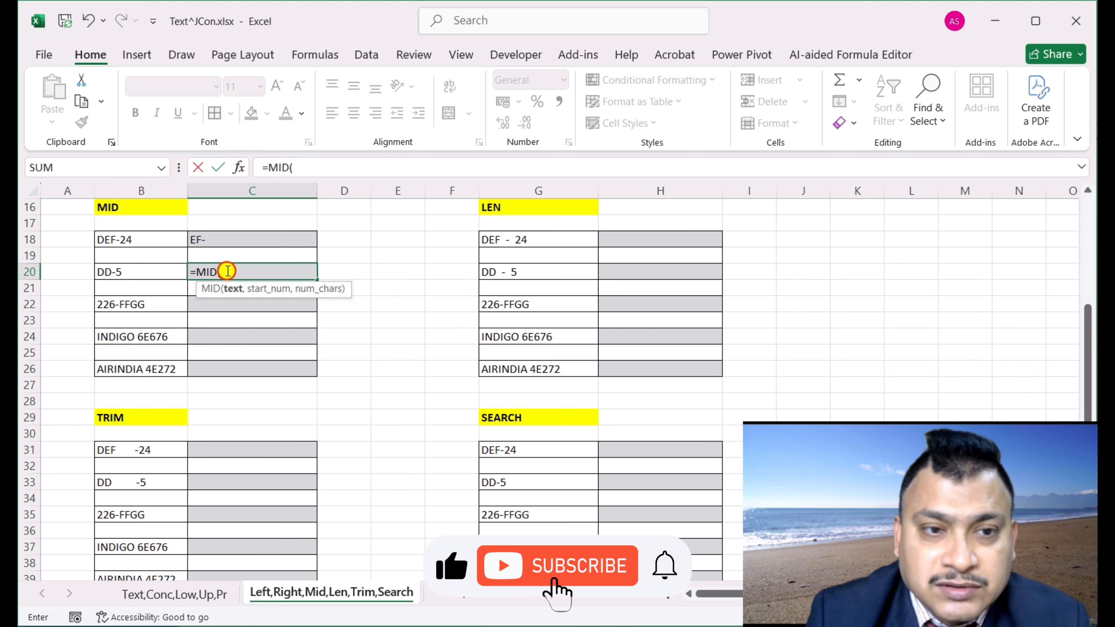
pyautogui.click(131, 272)
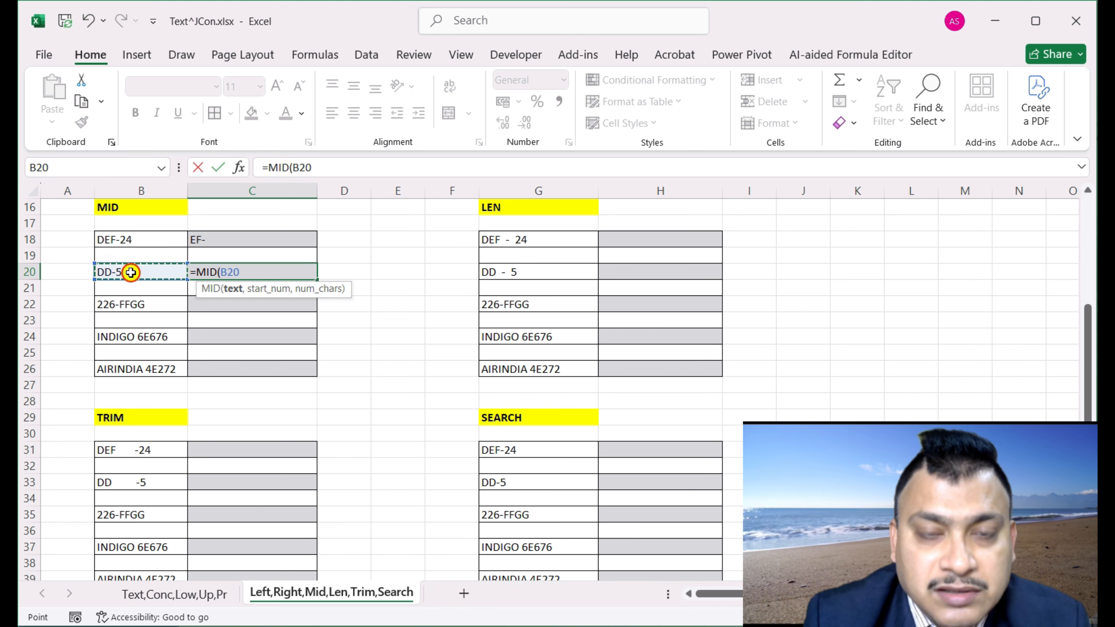
pyautogui.write(',3')
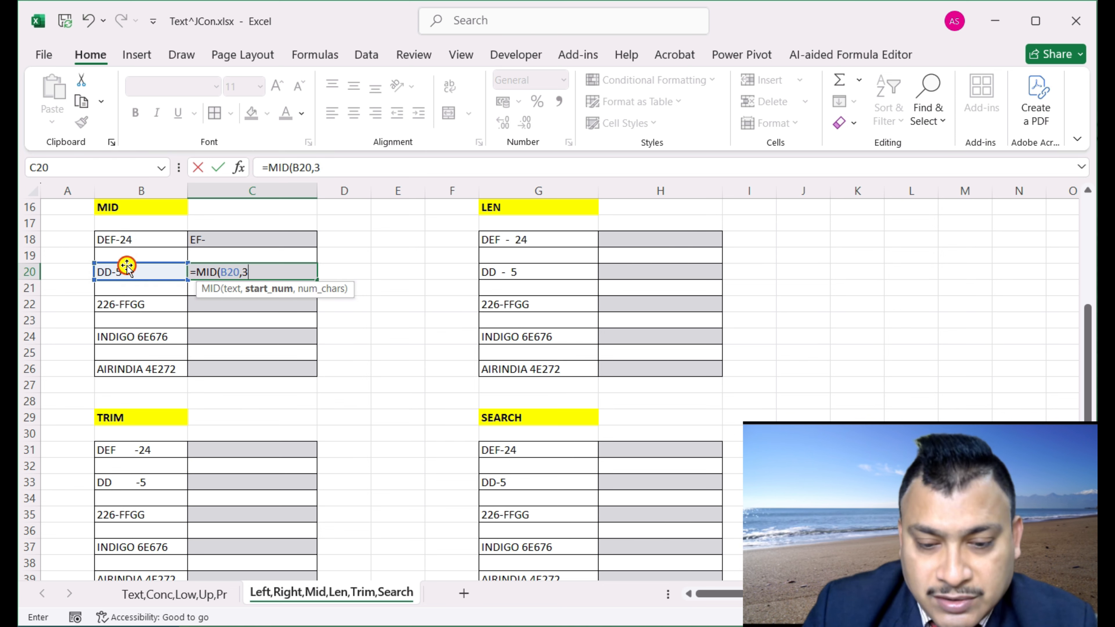
pyautogui.write(',')
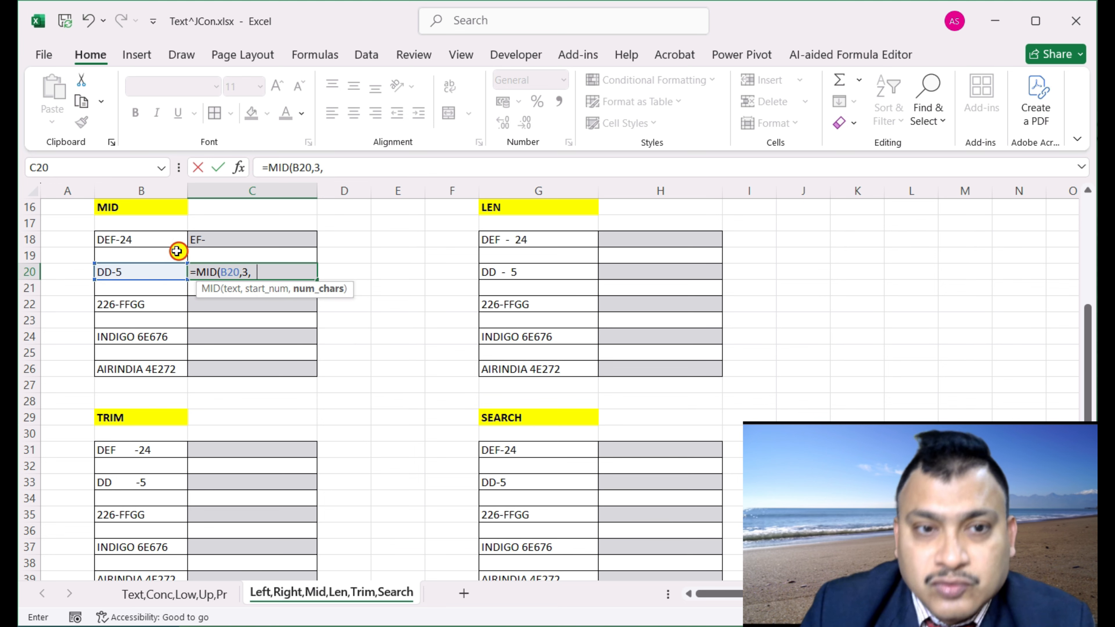
pyautogui.write('2)')
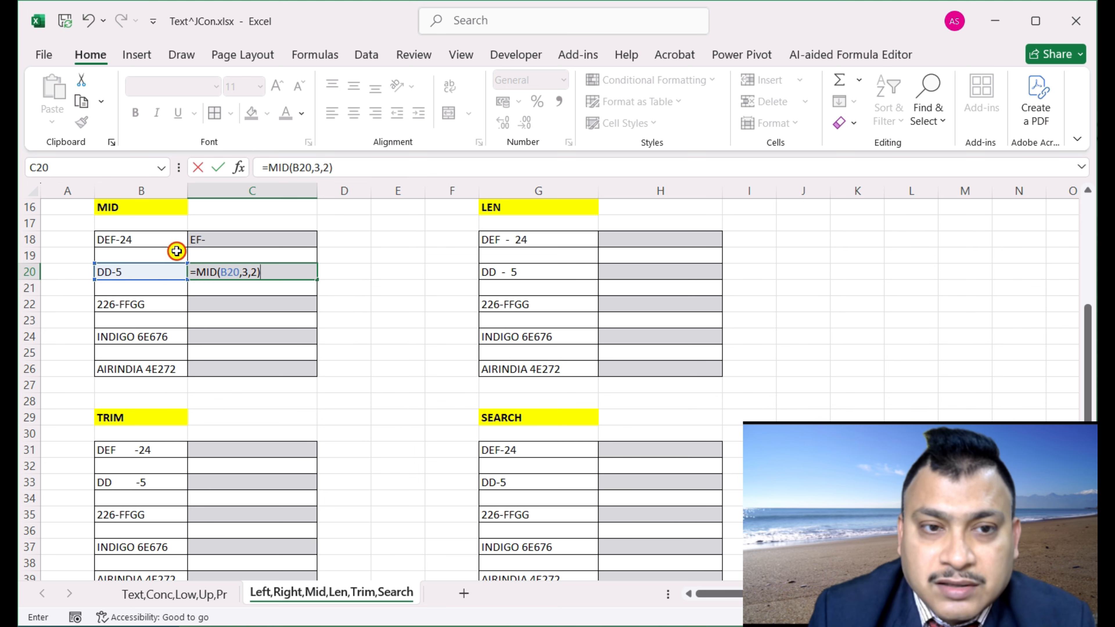
pyautogui.press('Return')
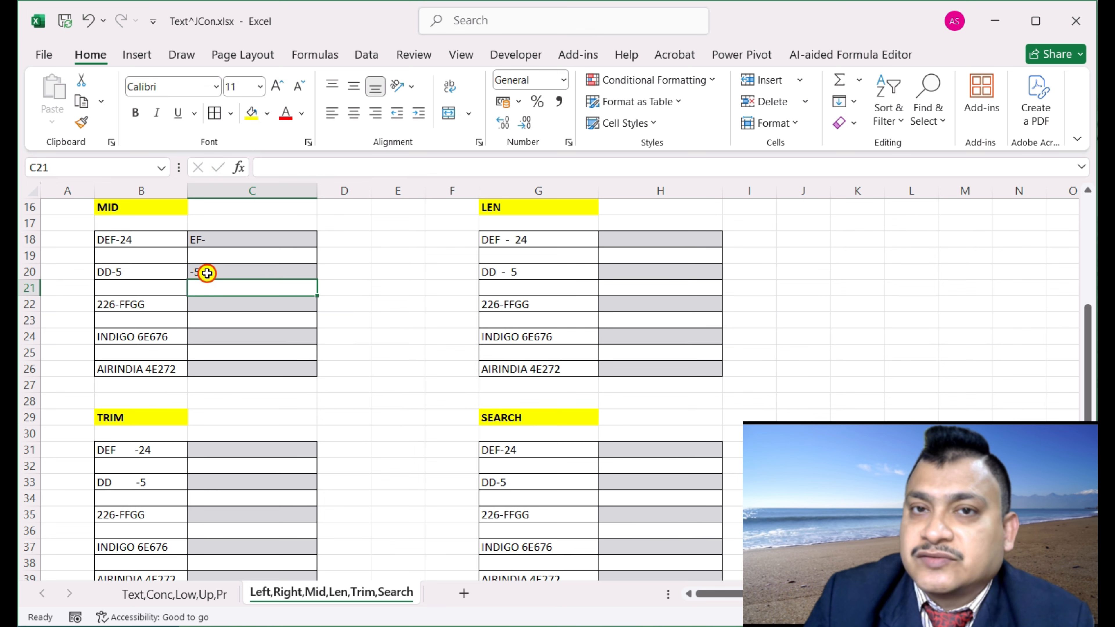
# Enter =MID(B22,3,6) in C22, returning 6-FFGG from 226-FFGG
pyautogui.click(220, 306)
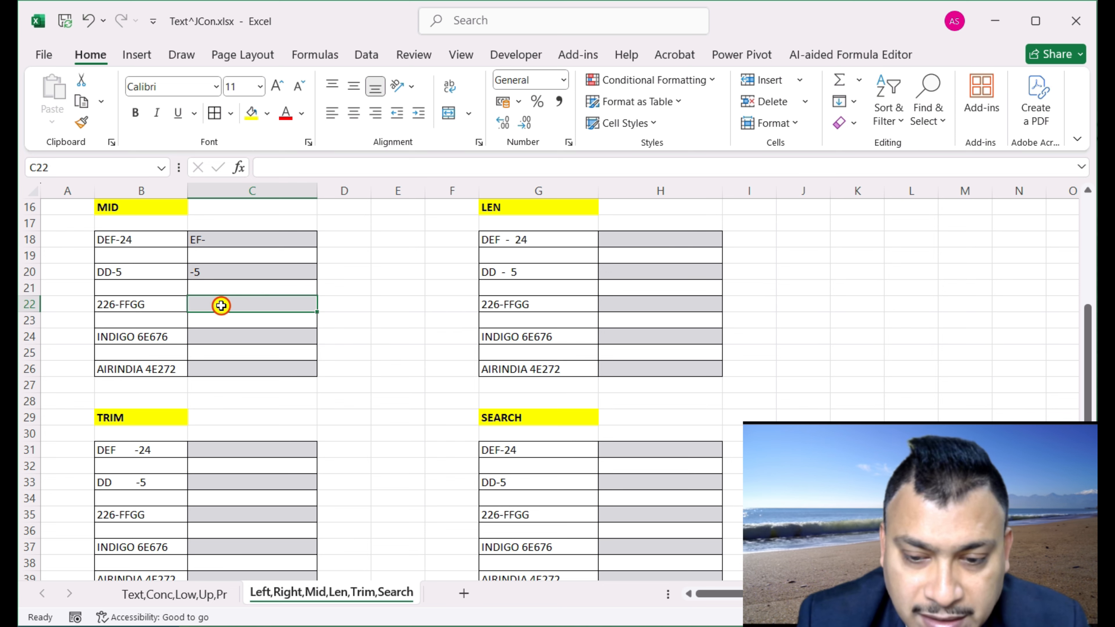
pyautogui.write('=mid')
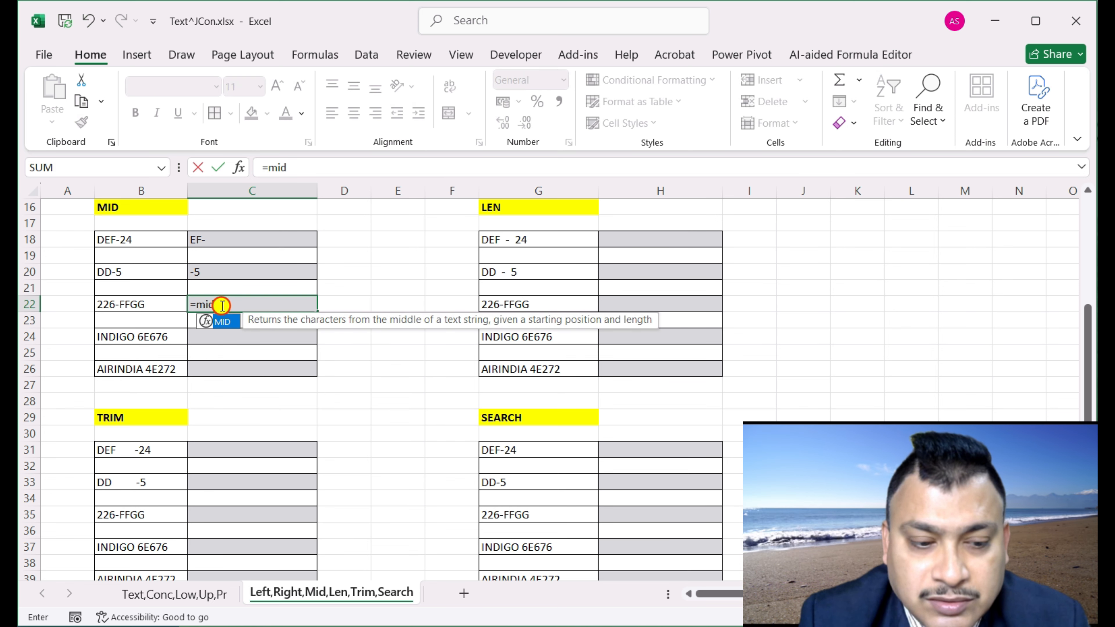
pyautogui.press('Tab')
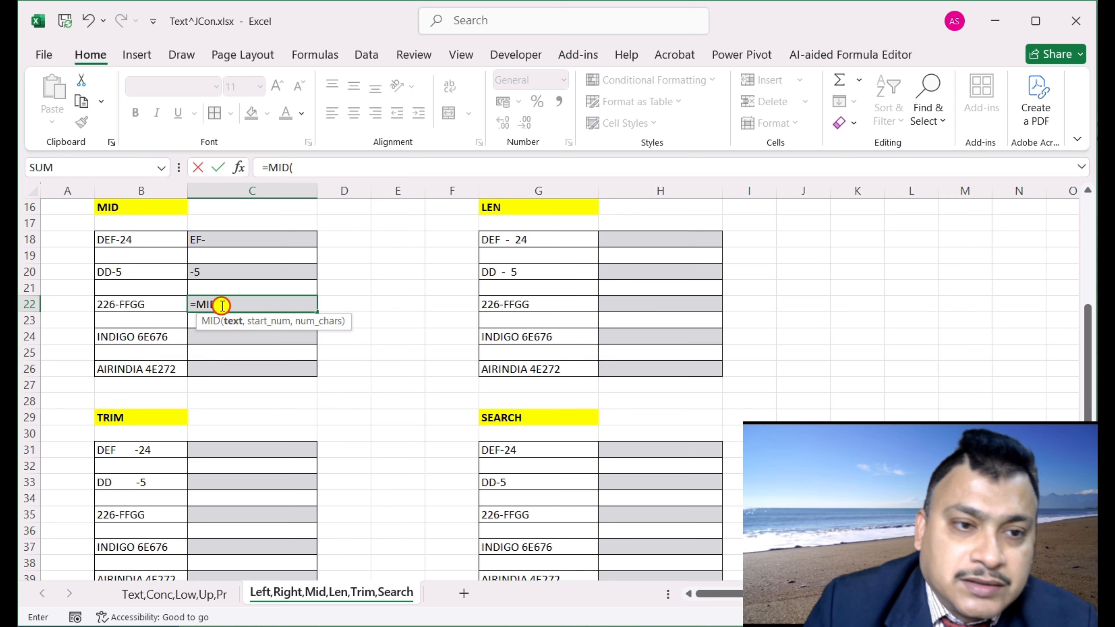
pyautogui.click(144, 304)
pyautogui.write(',')
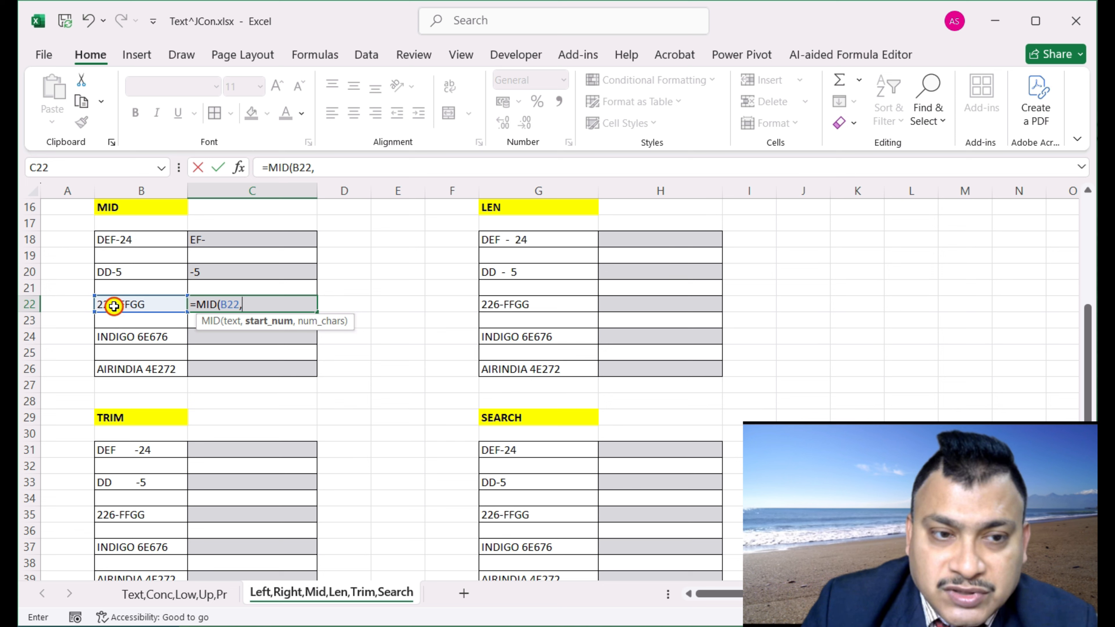
pyautogui.write('3')
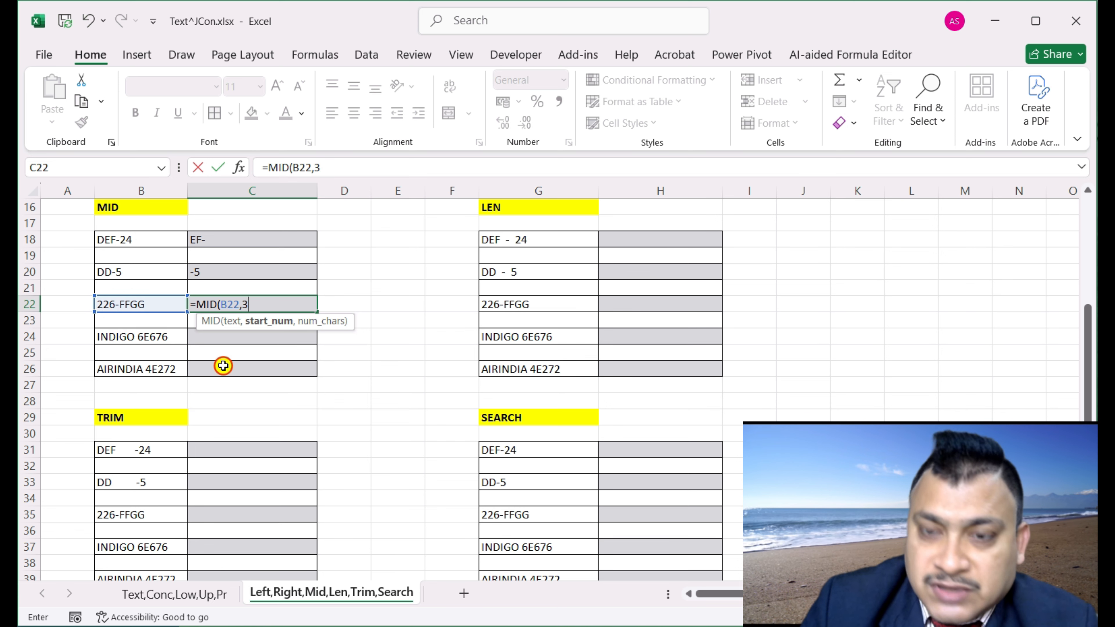
pyautogui.write(',6')
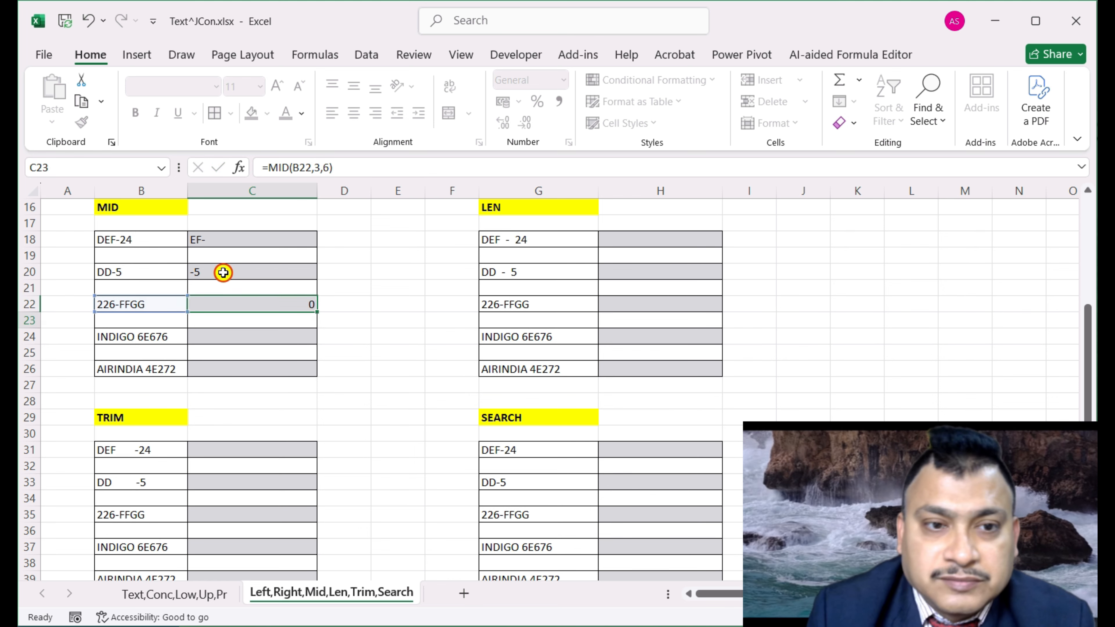
pyautogui.press('Return')
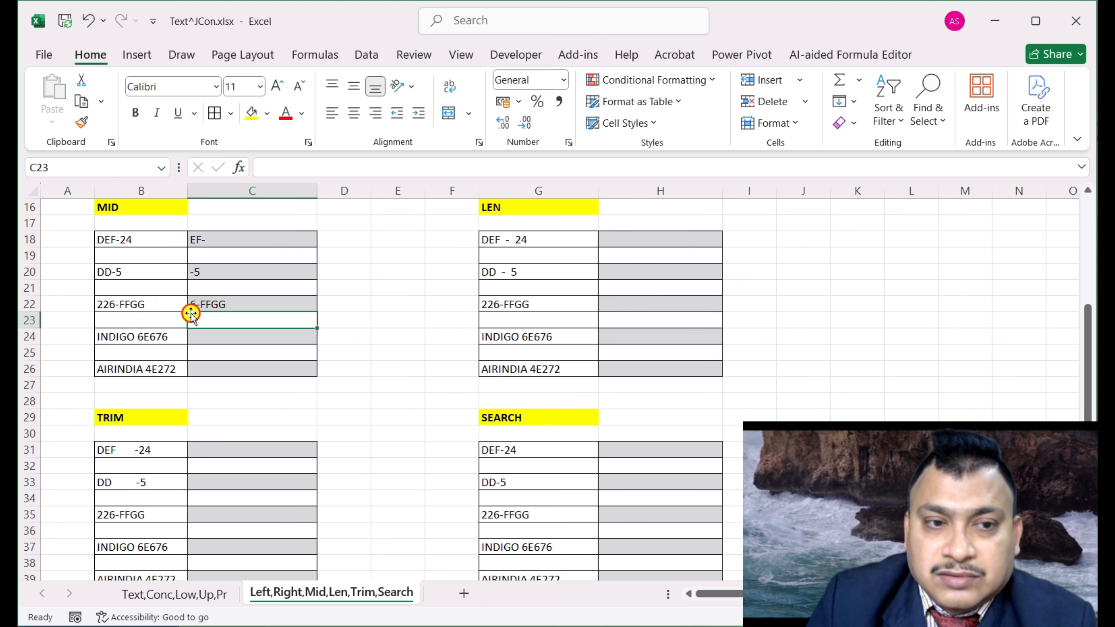
# Enter =MID(B24,2,5) in C24 so it returns NDIGO from INDIGO 6E676
pyautogui.click(247, 336)
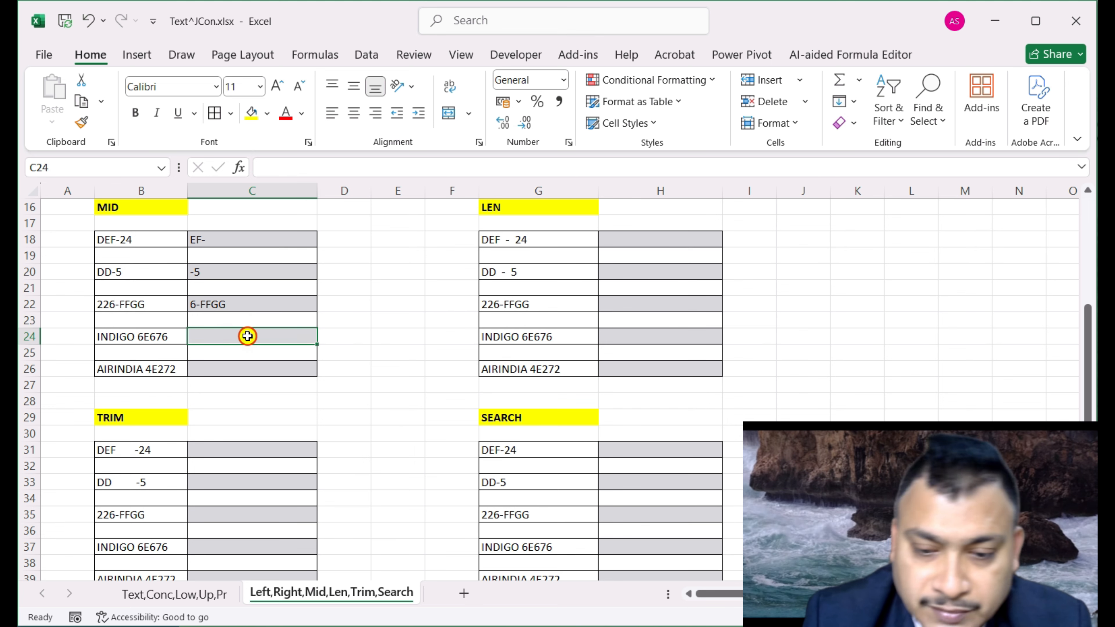
pyautogui.write('=mid')
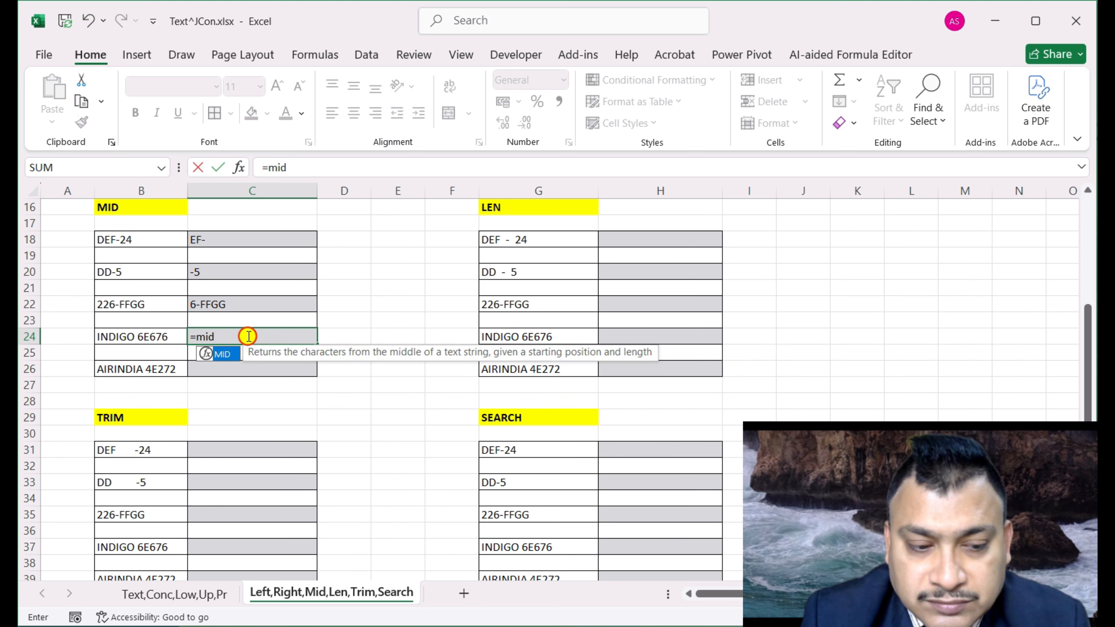
pyautogui.press('Tab')
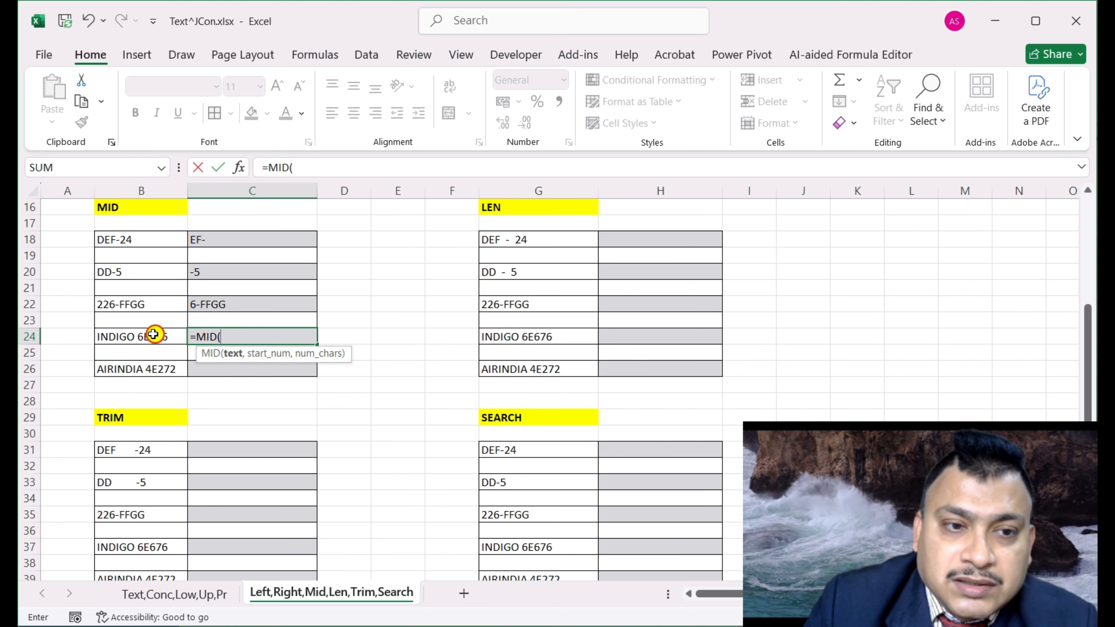
pyautogui.click(143, 337)
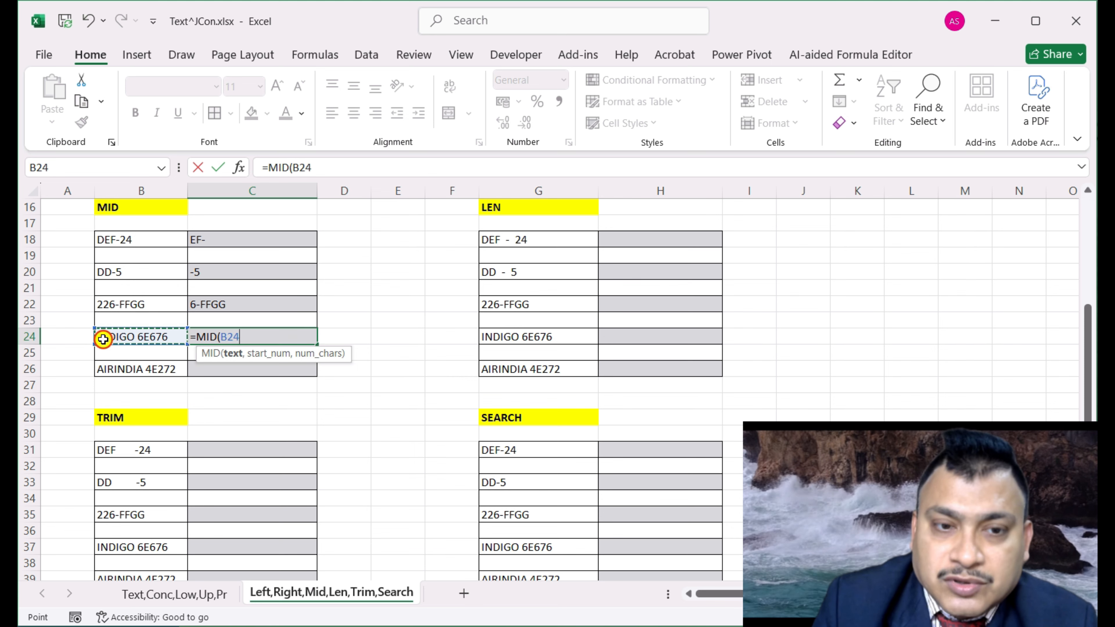
pyautogui.write(',')
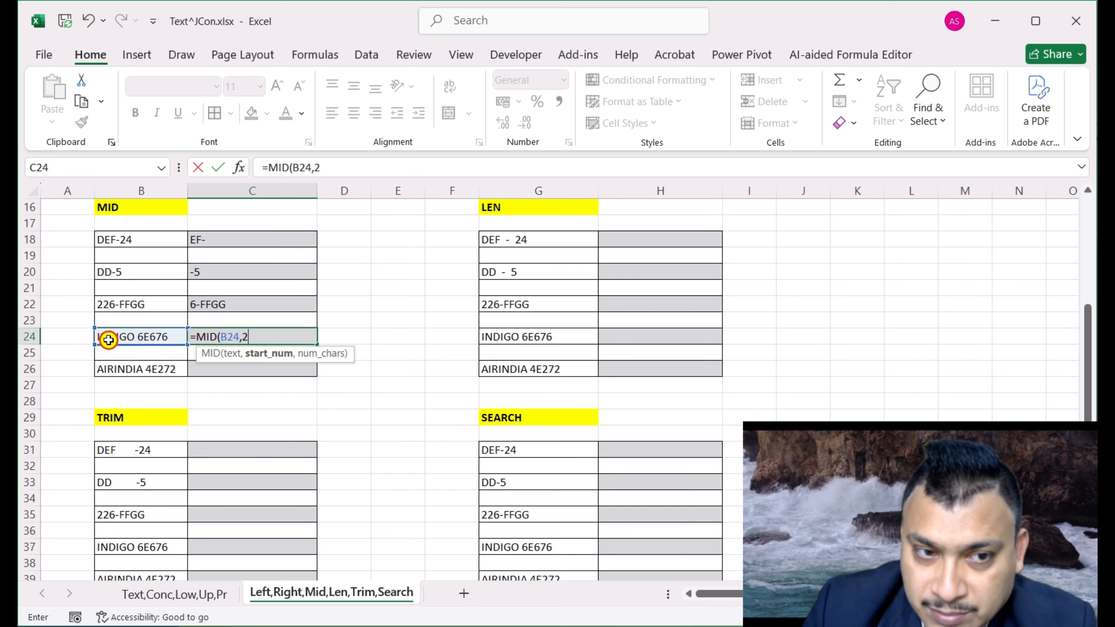
pyautogui.write('2')
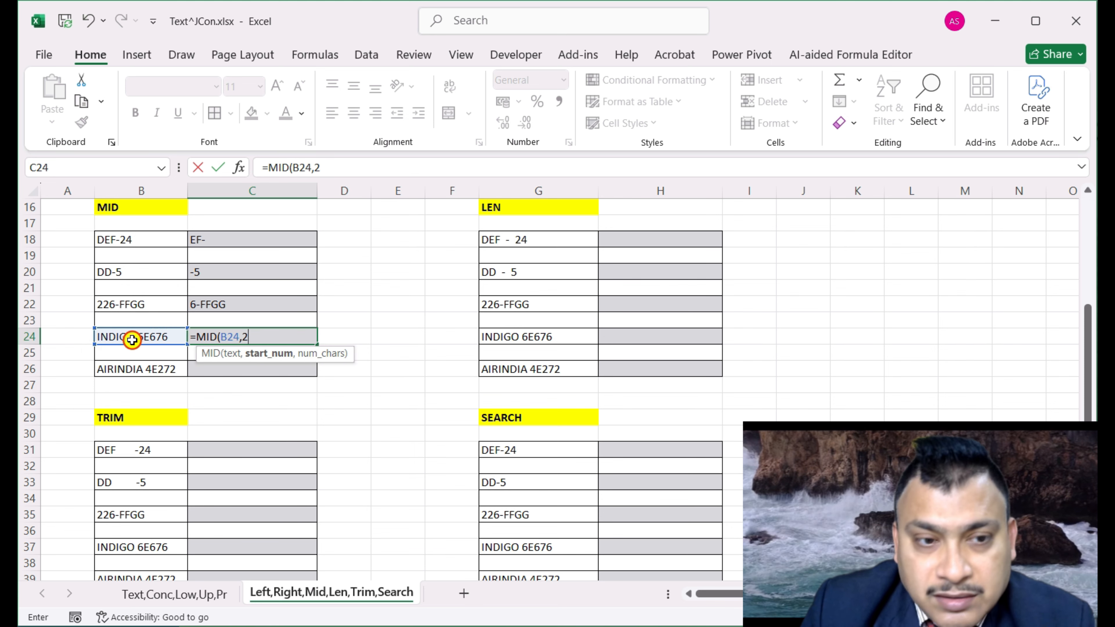
pyautogui.write(',')
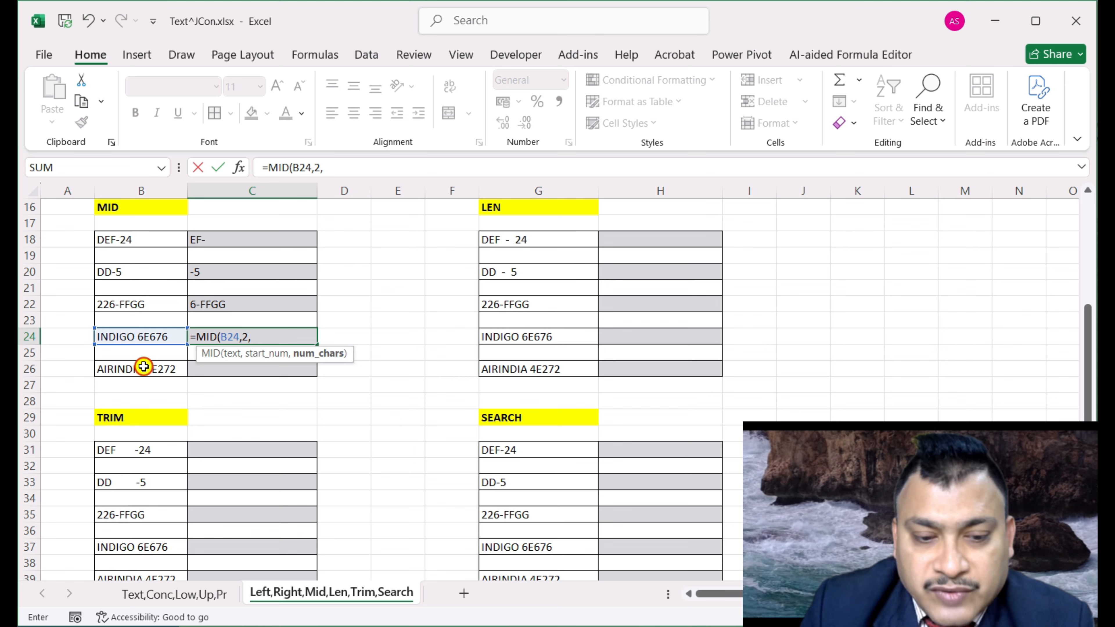
pyautogui.write(')')
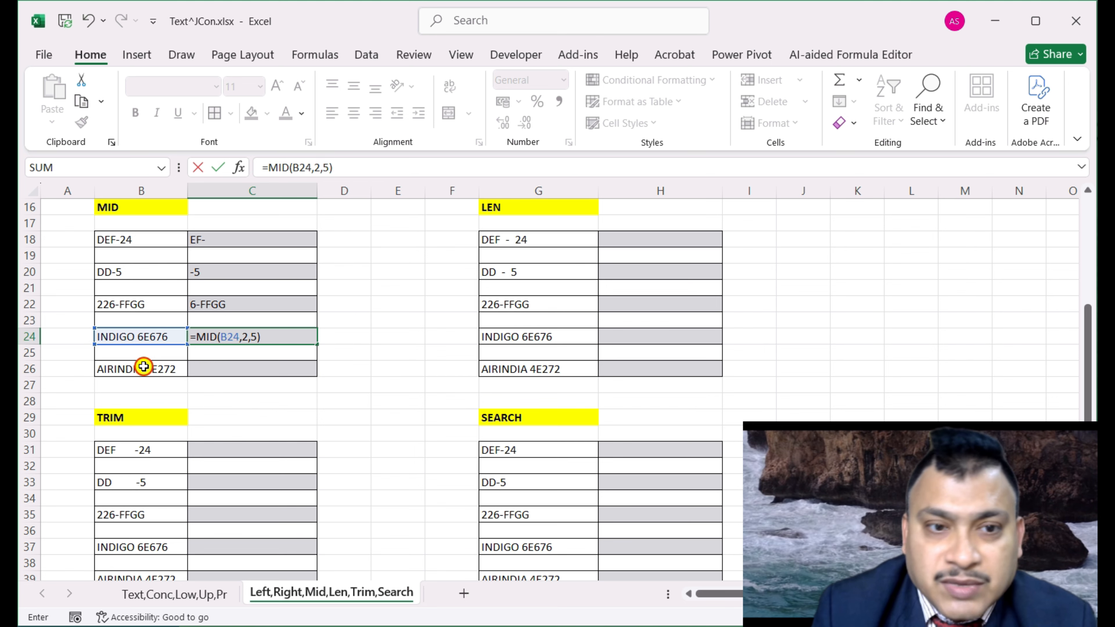
pyautogui.press('Return')
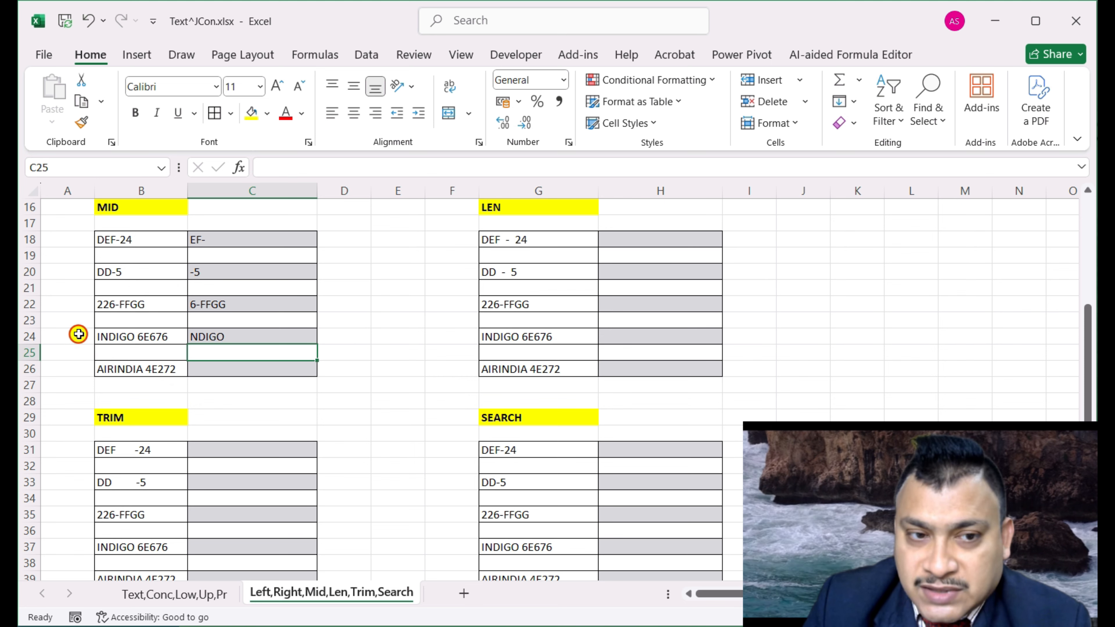
# Enter =MID(B26,1,8) in C26, returning AIRINDIA from AIRINDIA 4E272
pyautogui.click(235, 371)
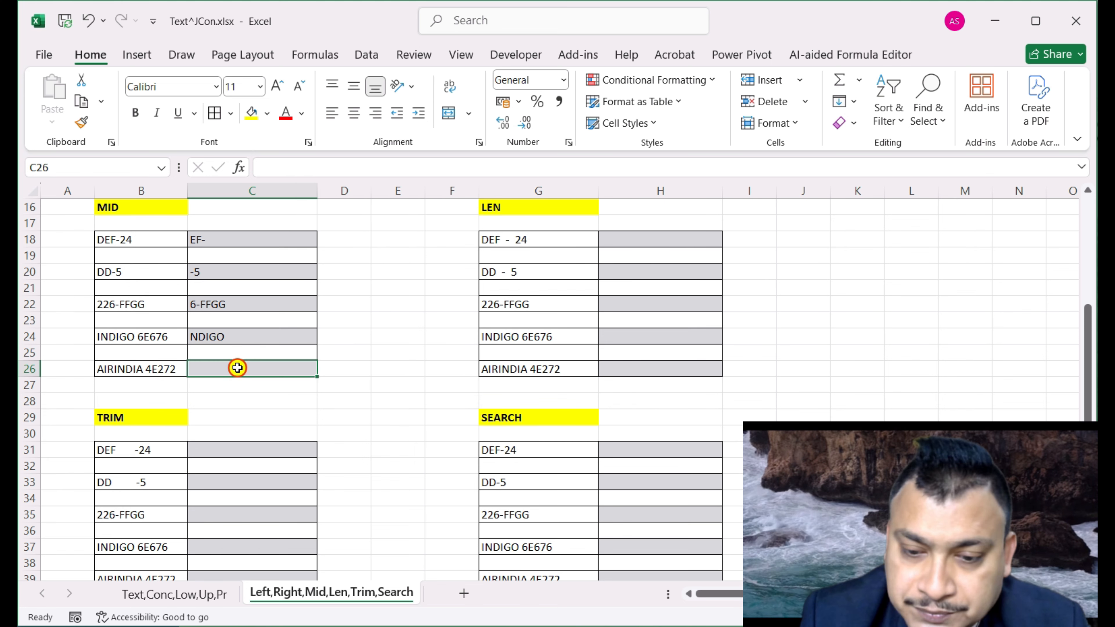
pyautogui.write('=mid')
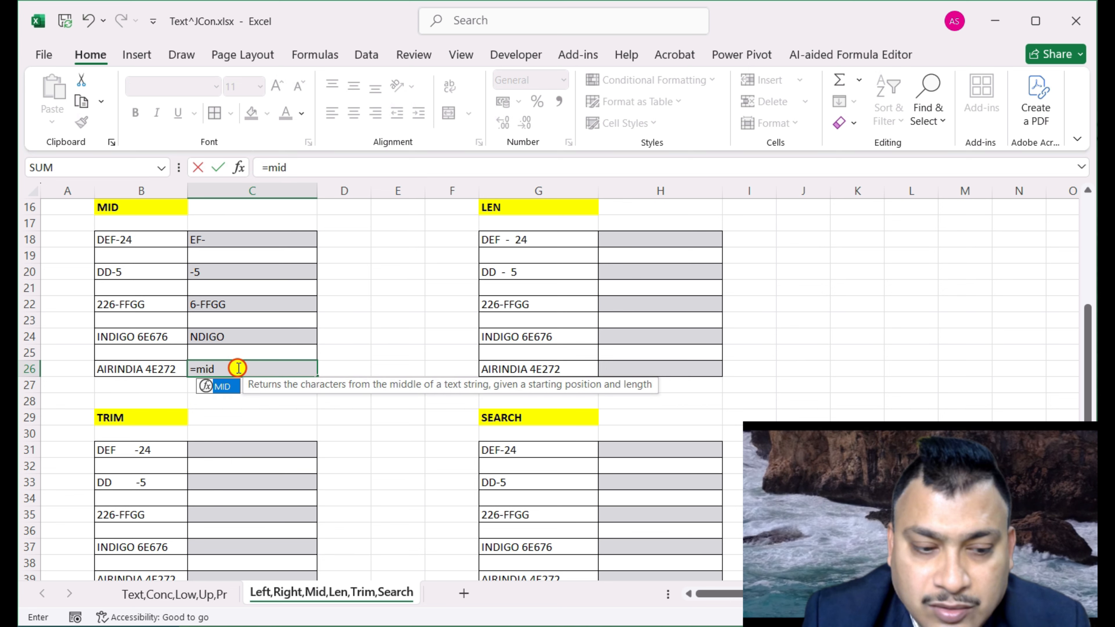
pyautogui.press('Tab')
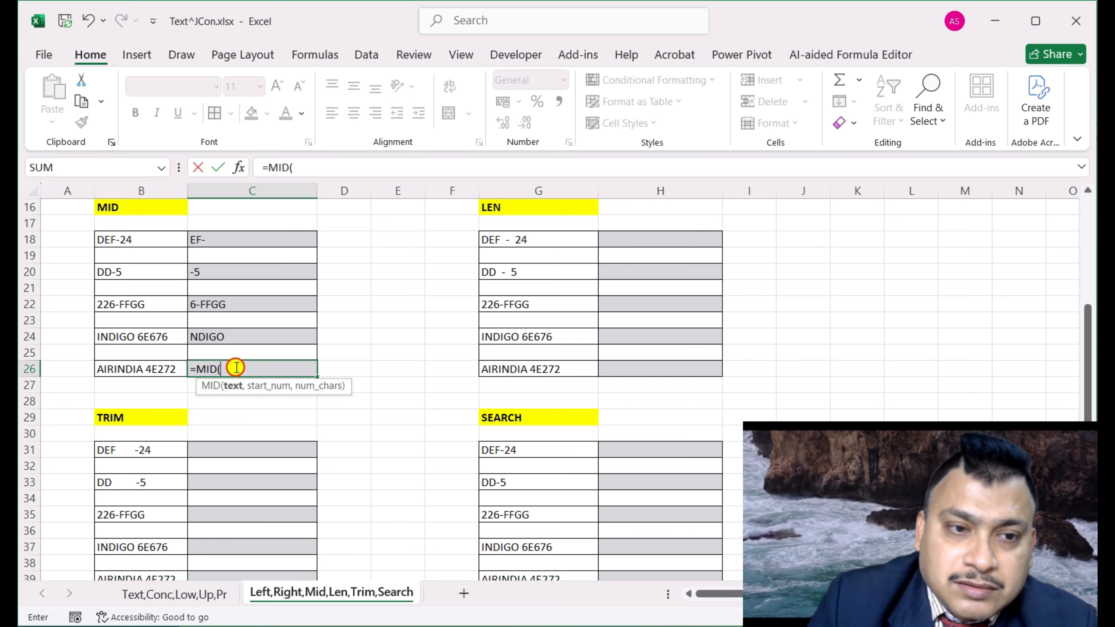
pyautogui.click(137, 369)
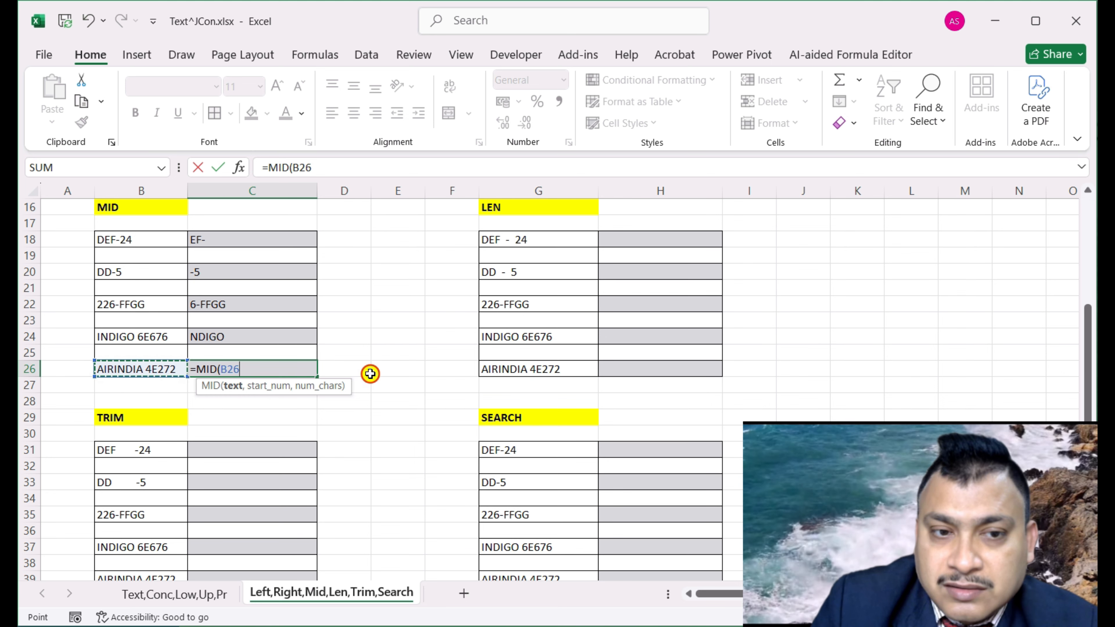
pyautogui.write(',')
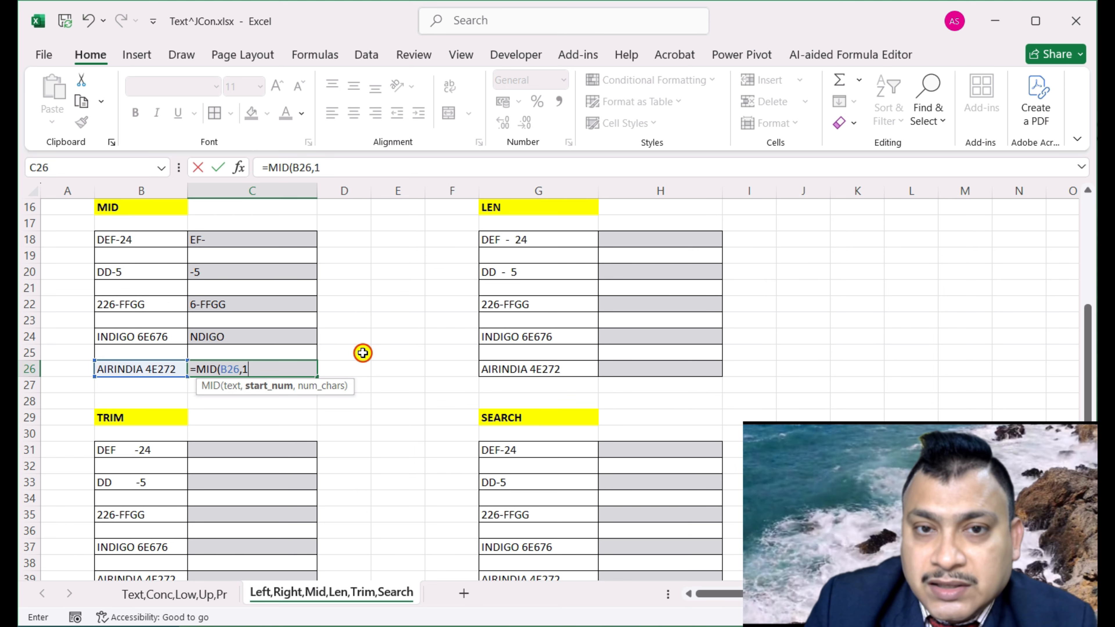
pyautogui.write('1,')
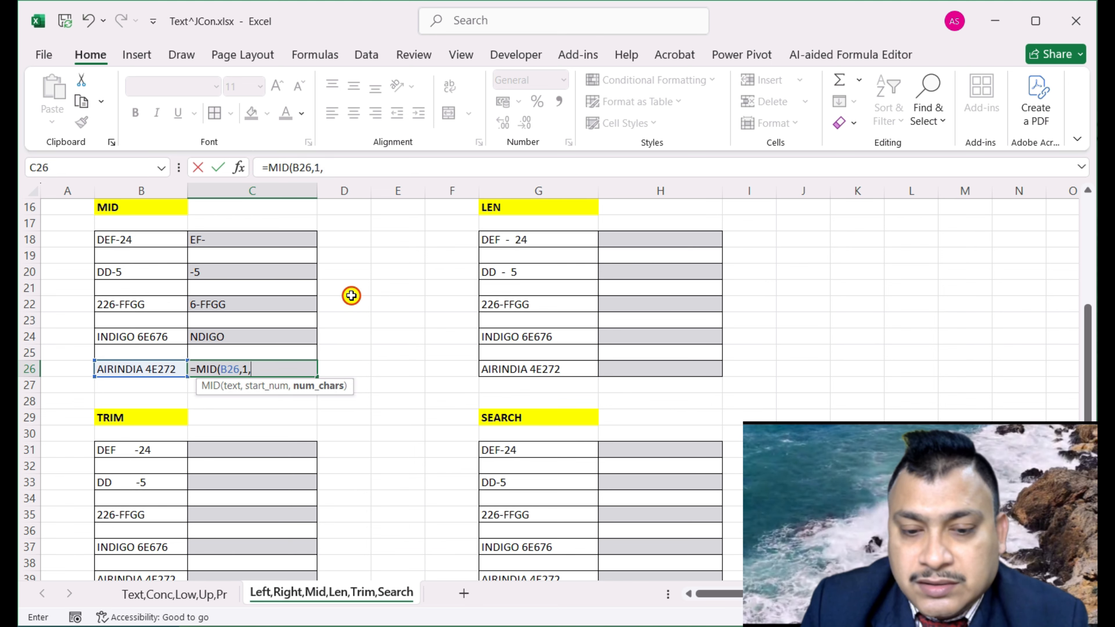
pyautogui.write('8)')
pyautogui.press('Return')
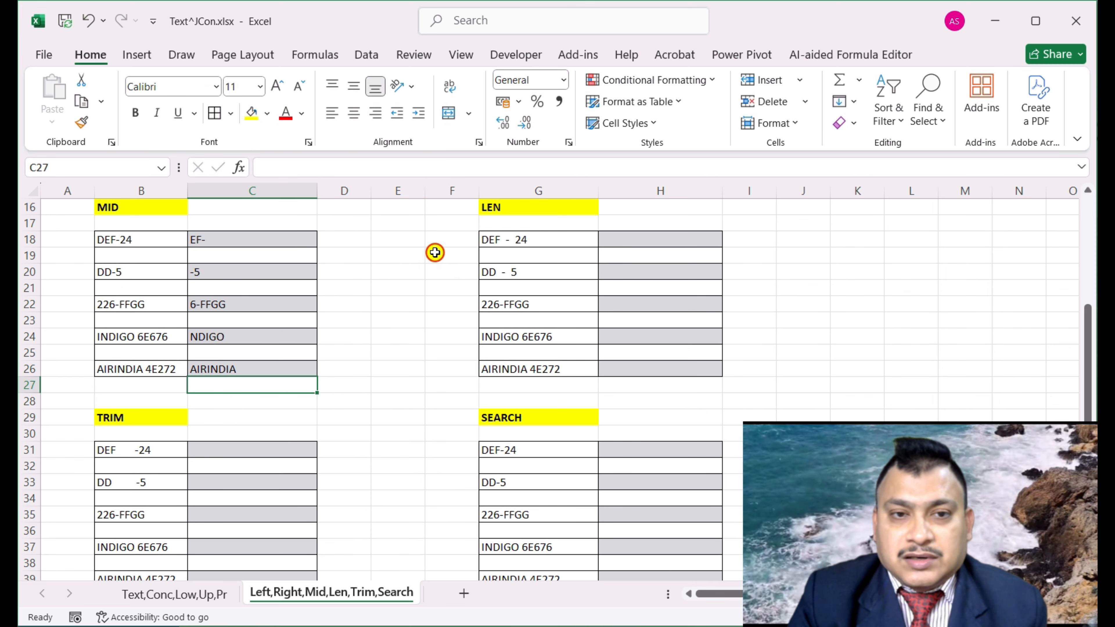
pyautogui.click(658, 241)
pyautogui.scroll(1, 897, 259)
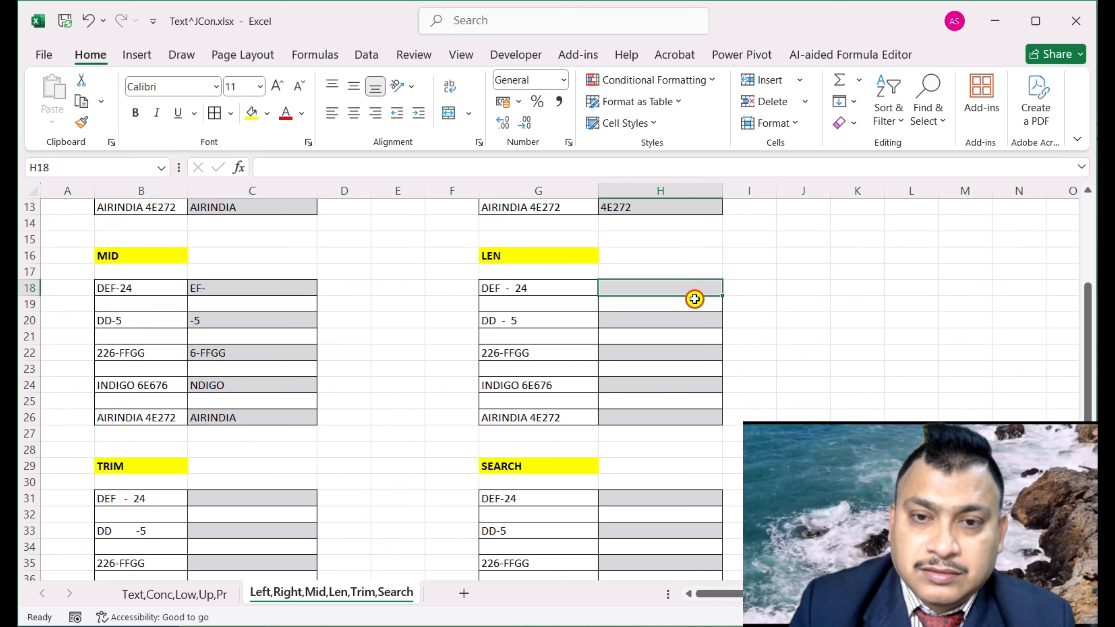
# Enter =LEN(G18) in H18, returning 10
pyautogui.click(694, 289)
pyautogui.write('=le')
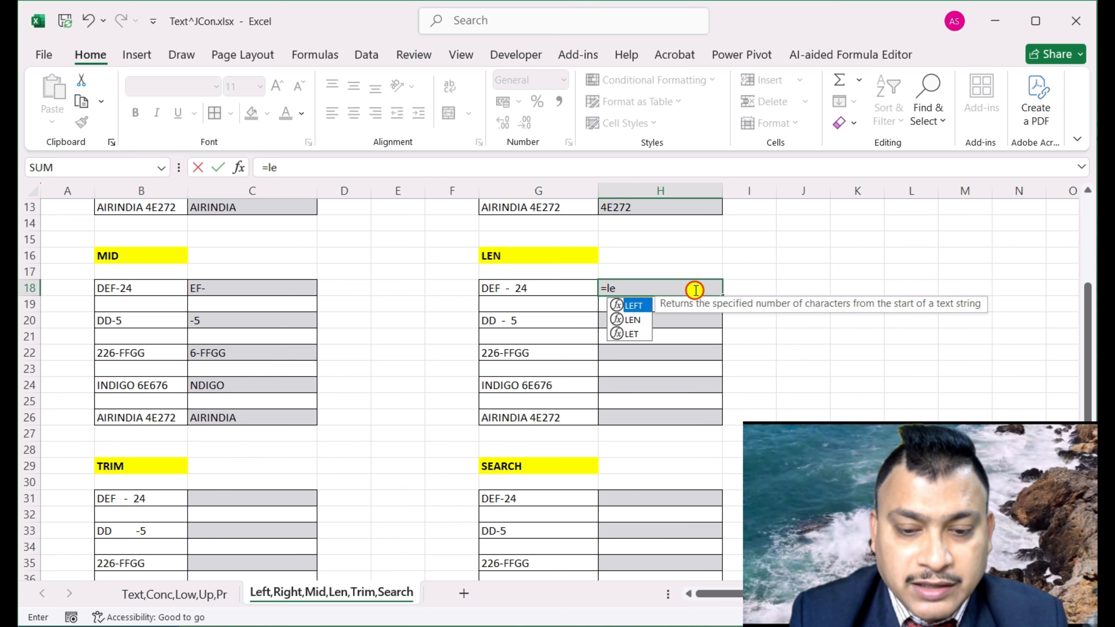
pyautogui.write('n(')
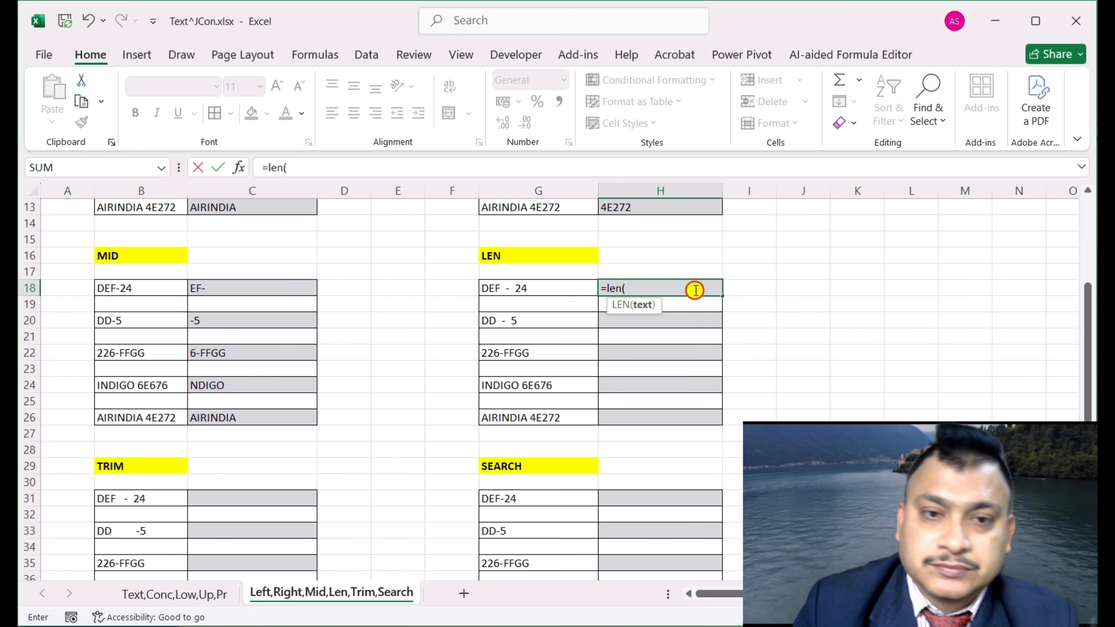
pyautogui.click(549, 291)
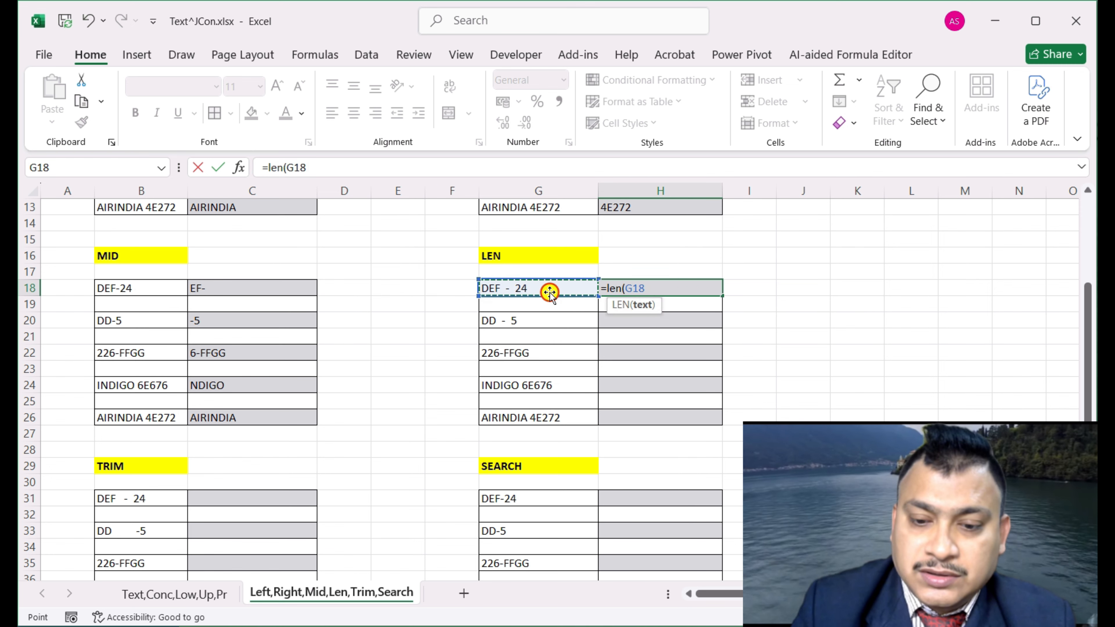
pyautogui.write(')')
pyautogui.press('Return')
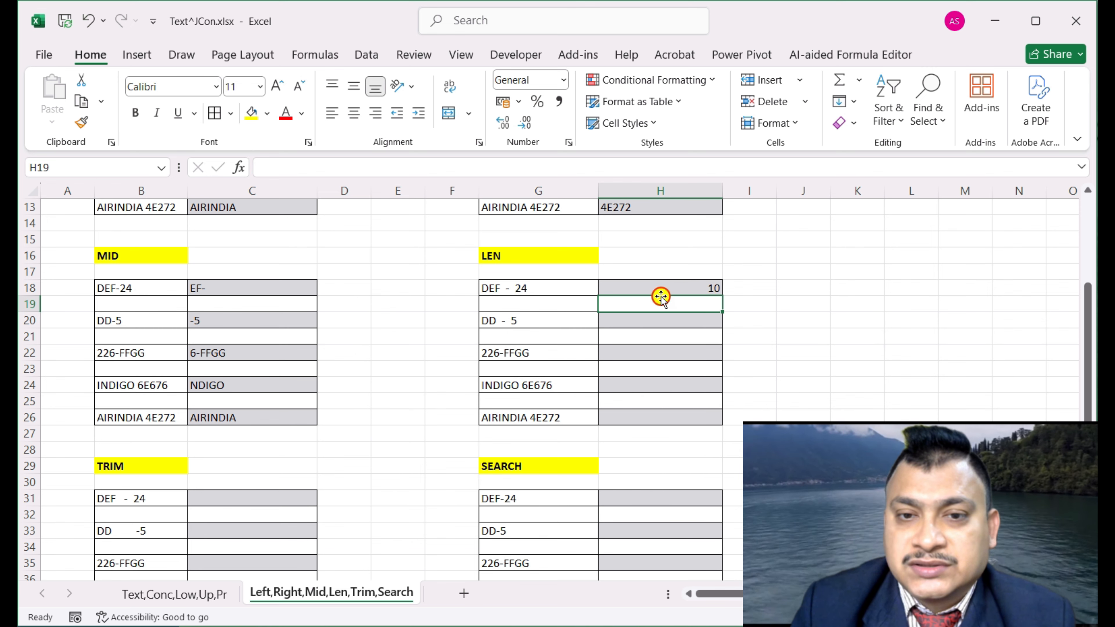
# Inspect the DEF - 24 text in G18 to see its spaces, leaving it unchanged
pyautogui.click(661, 287)
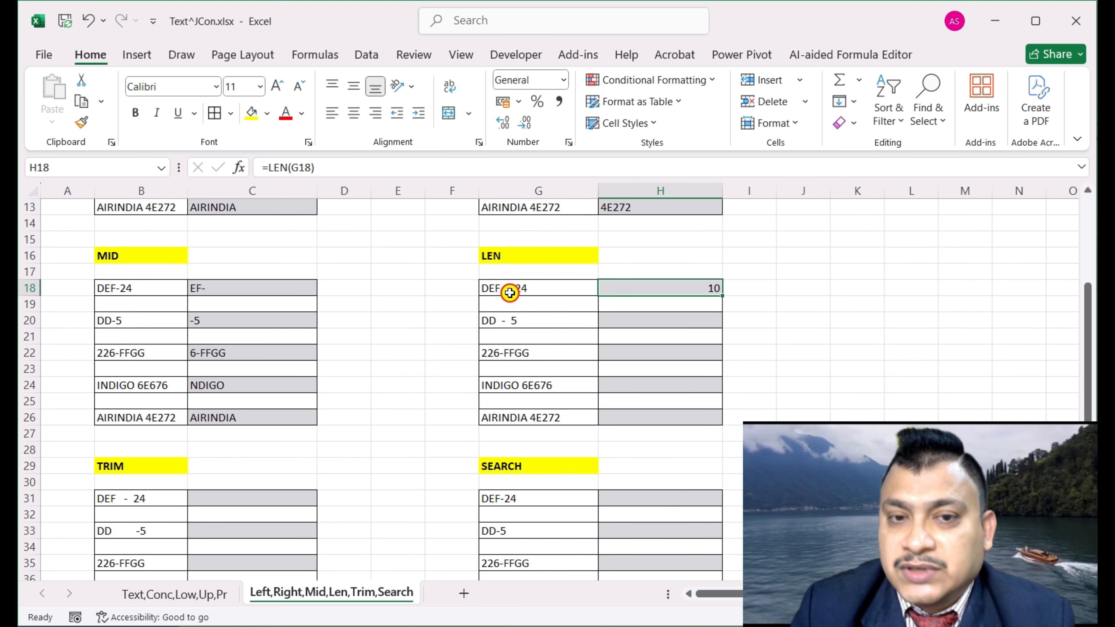
pyautogui.click(485, 288)
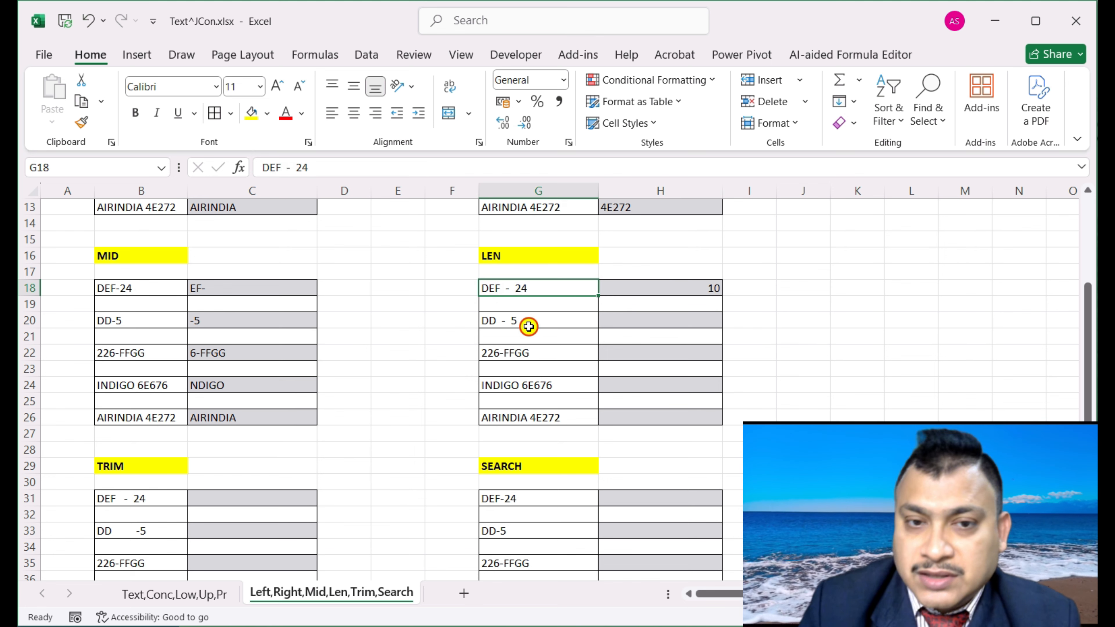
pyautogui.press('Down')
pyautogui.doubleClick(538, 288)
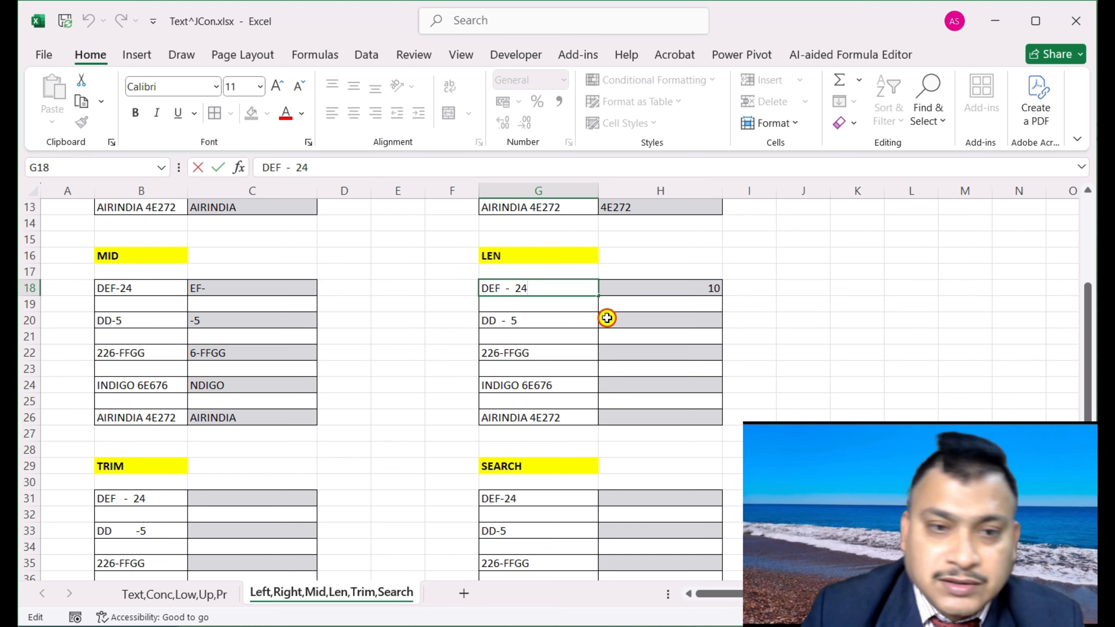
pyautogui.press('Escape')
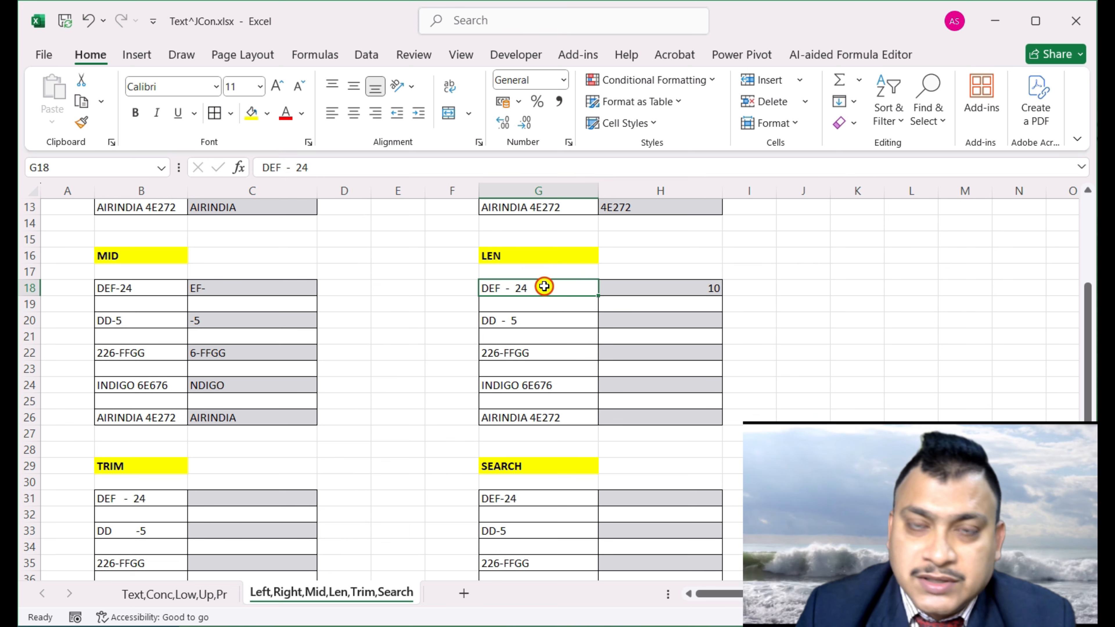
# Examine B31's extra spaces, then enter =TRIM(B31) in C31
pyautogui.scroll(-1, 281, 452)
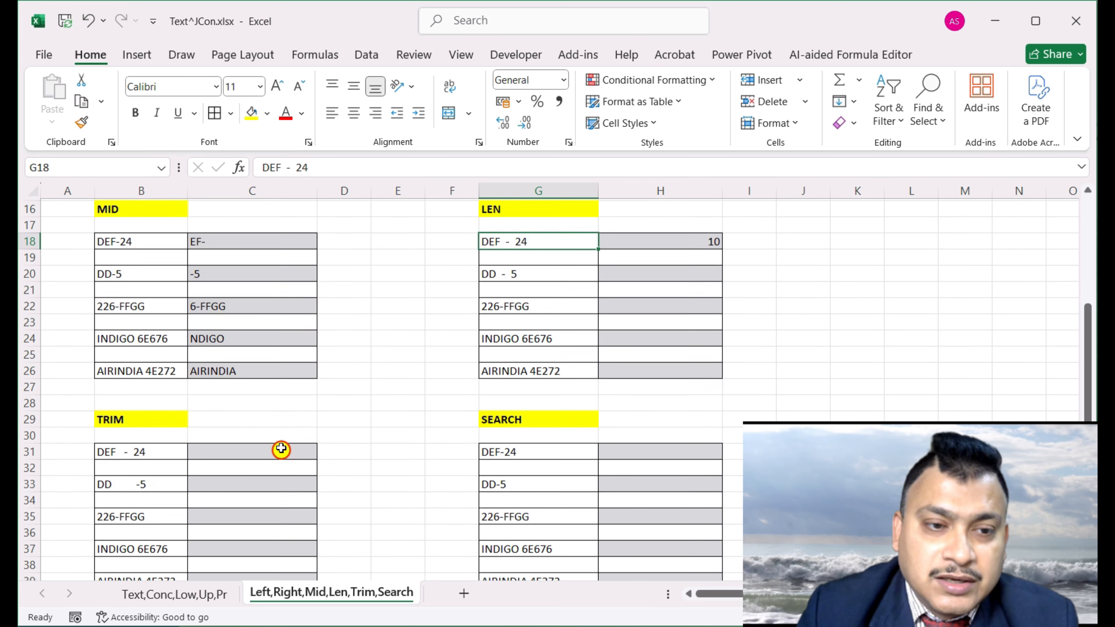
pyautogui.click(238, 451)
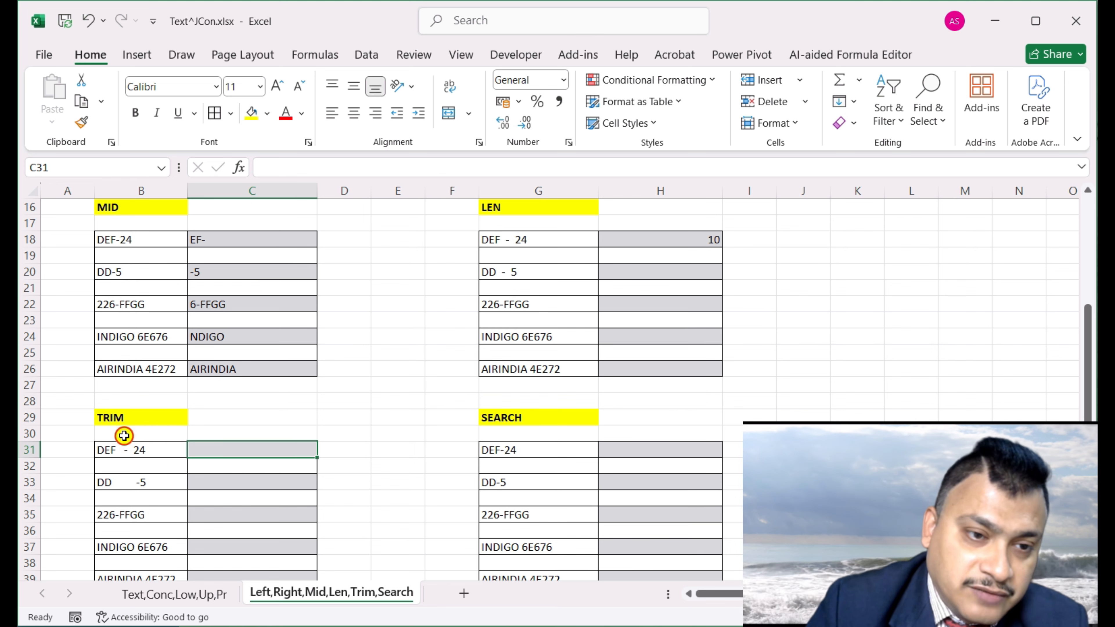
pyautogui.doubleClick(129, 448)
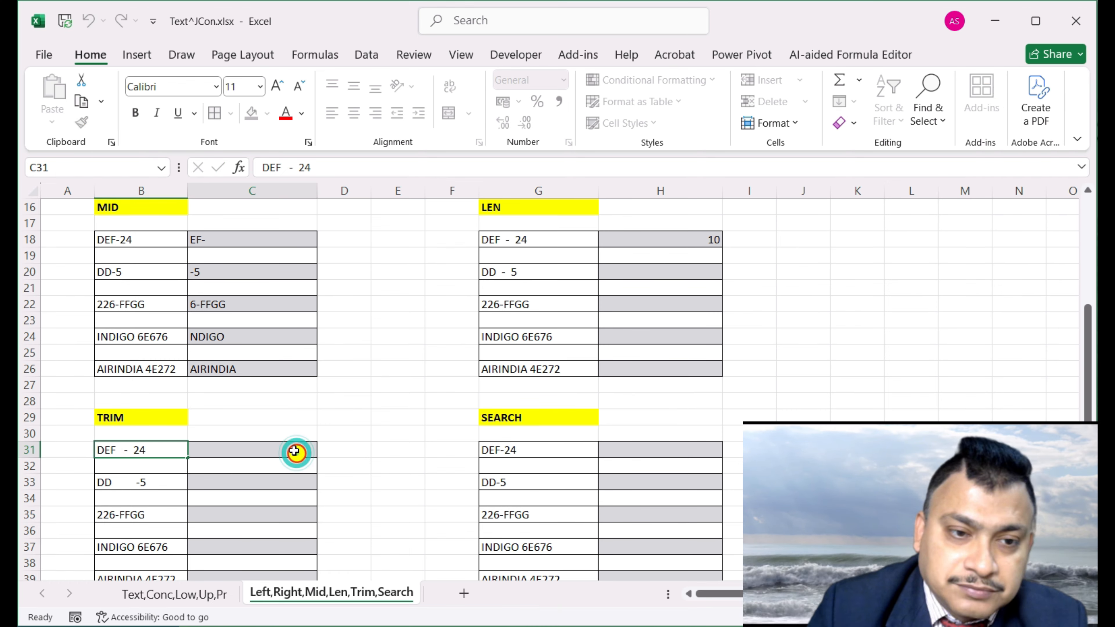
pyautogui.click(293, 450)
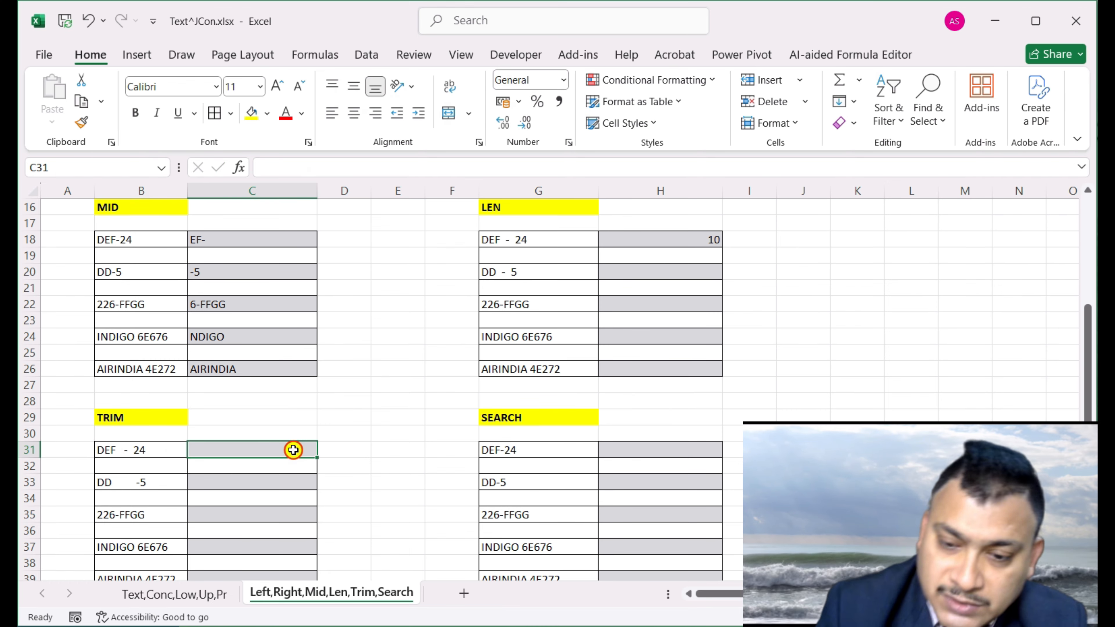
pyautogui.write('=t')
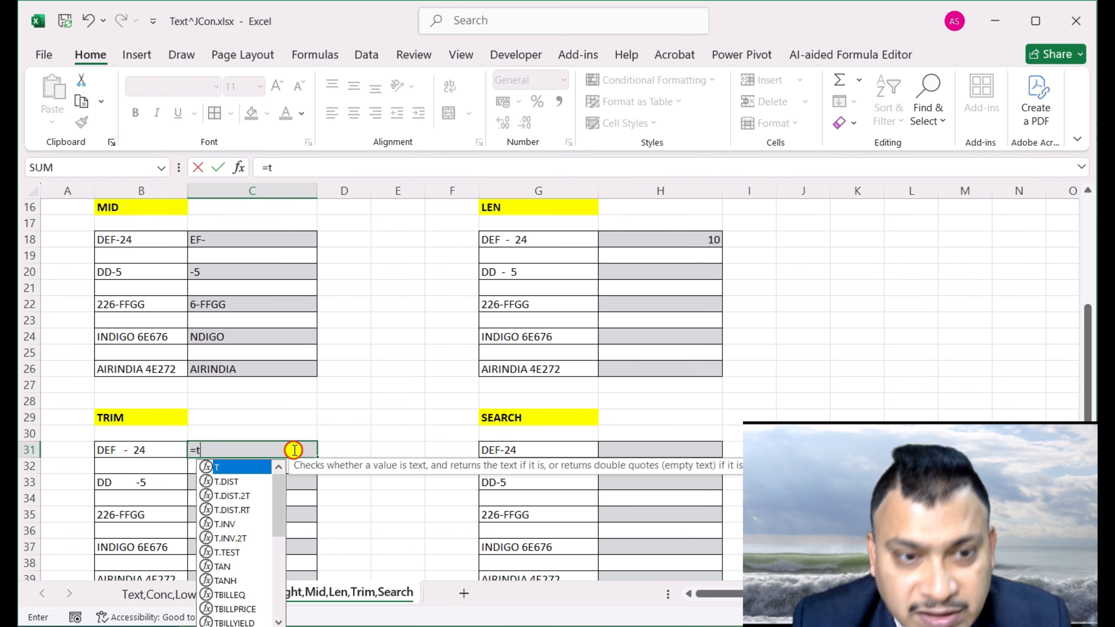
pyautogui.write('rim(')
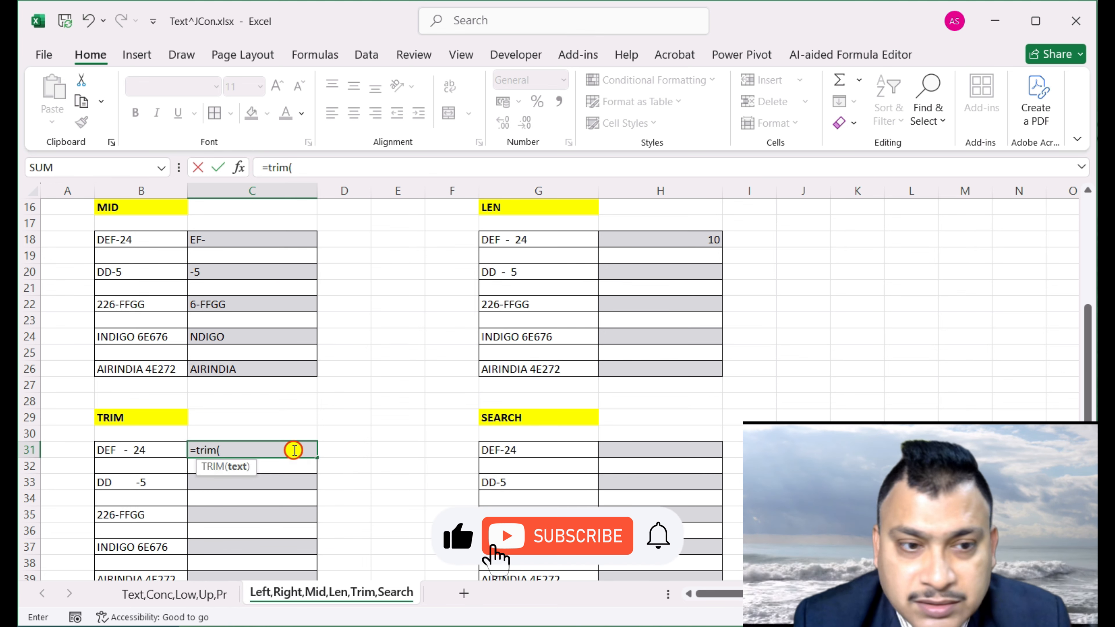
pyautogui.press('Left')
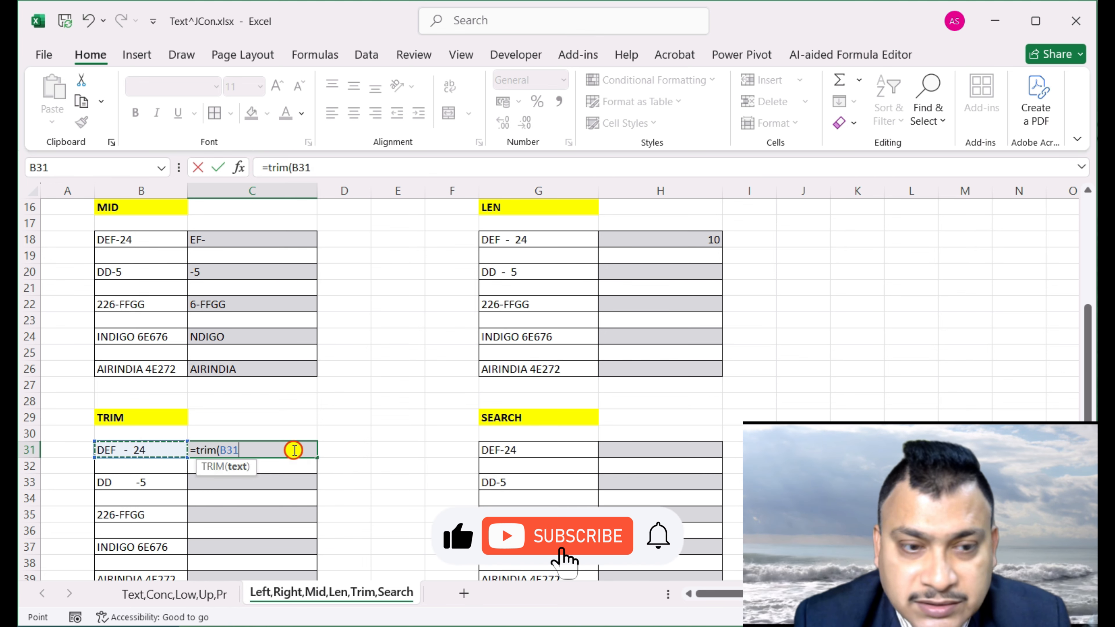
pyautogui.write(')')
pyautogui.press('Return')
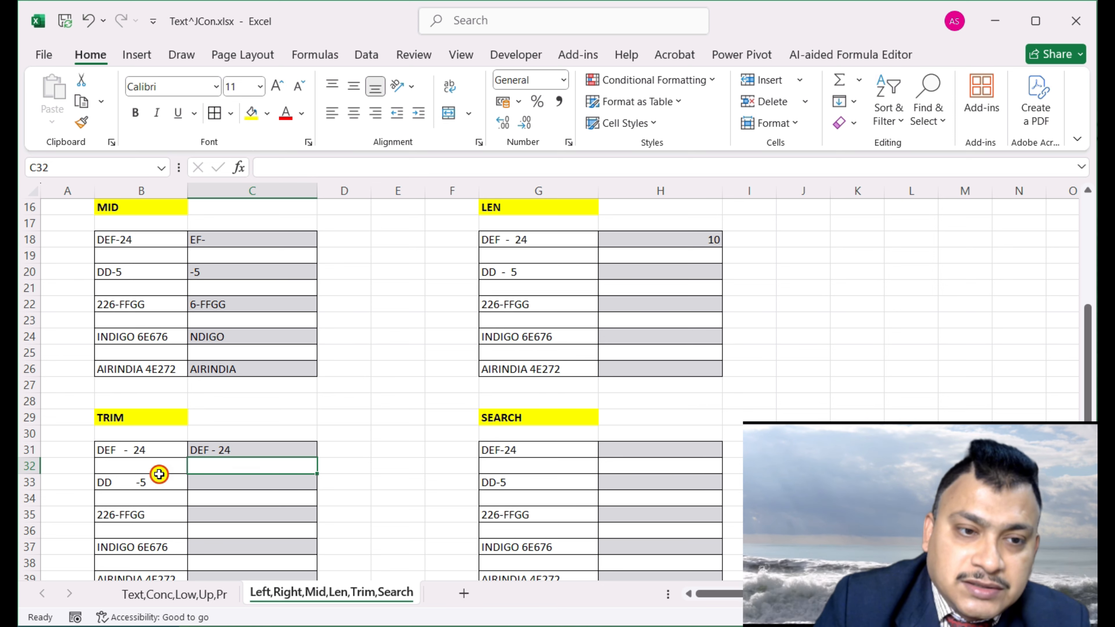
# Compare the spaced original text in B31 with C31's TRIM formula
pyautogui.click(138, 455)
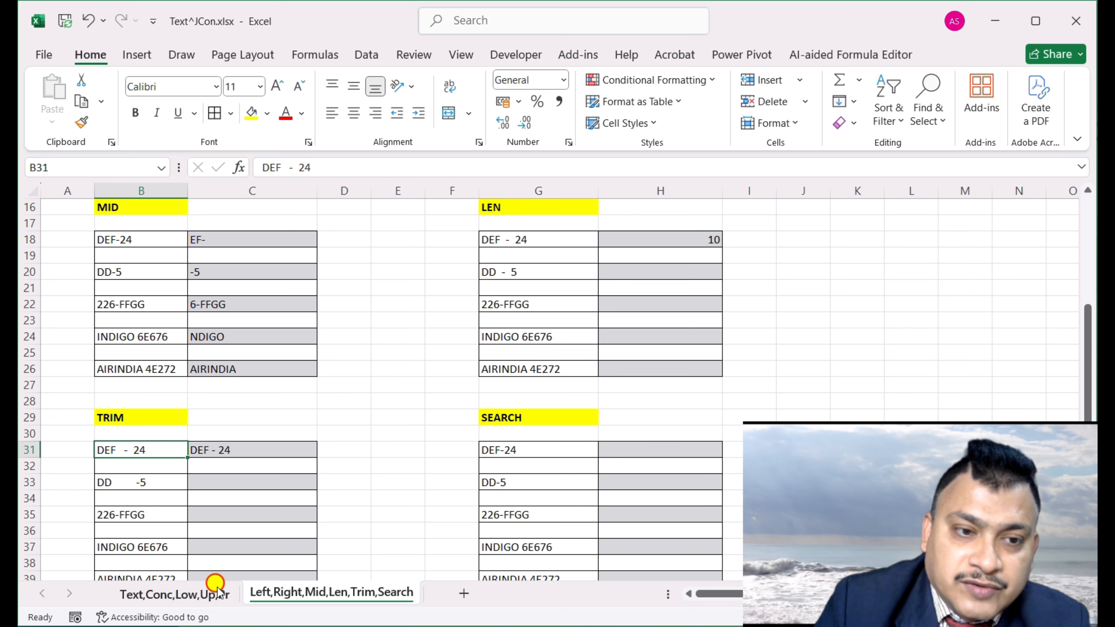
pyautogui.doubleClick(149, 452)
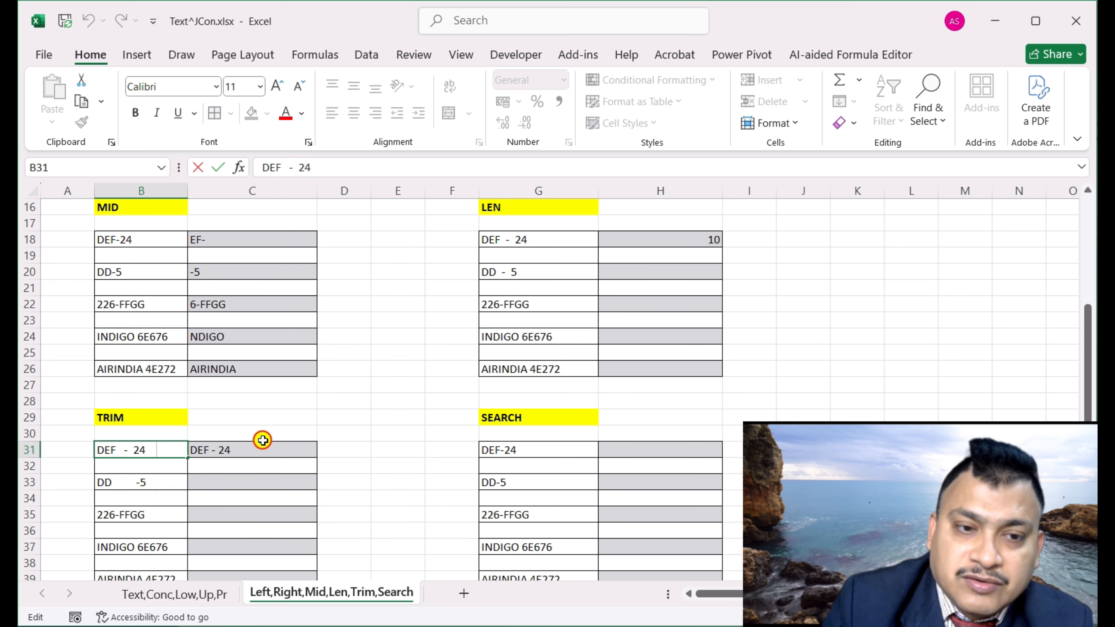
pyautogui.click(258, 455)
pyautogui.doubleClick(258, 454)
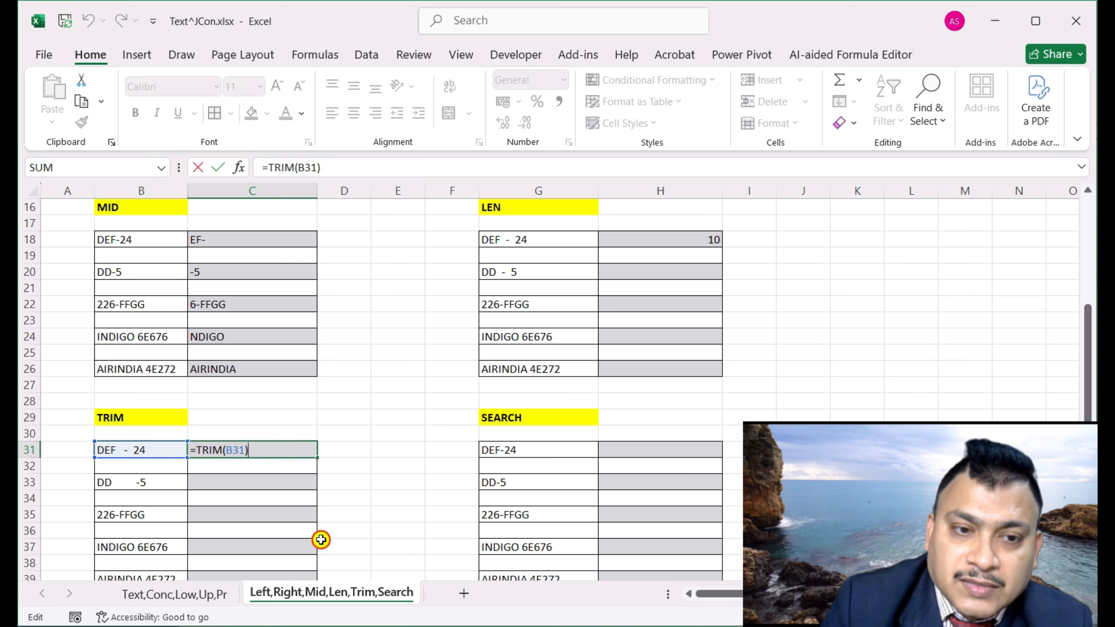
pyautogui.hotkey('ctrl', 'Return')
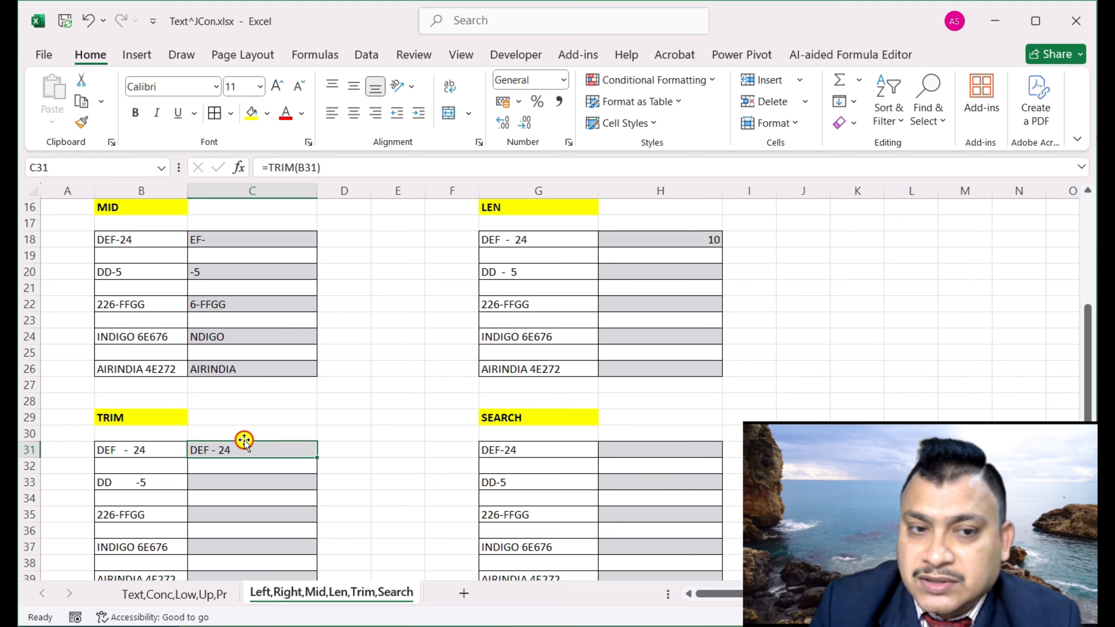
pyautogui.click(356, 447)
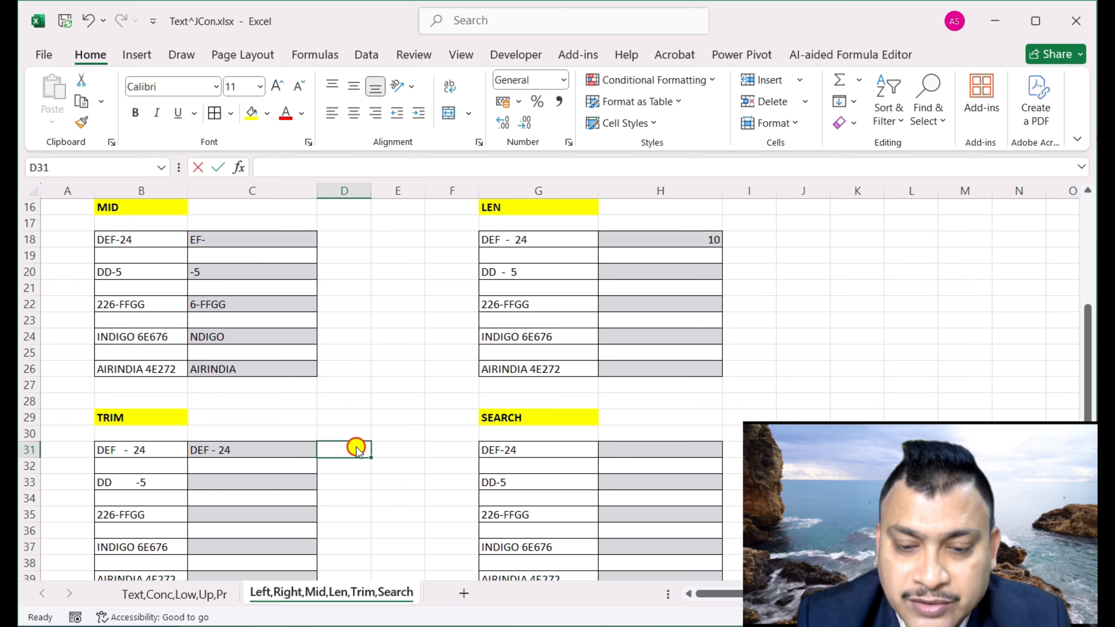
# Enter =LEN(C31) in D31 to count the trimmed text, giving 8
pyautogui.write('=len')
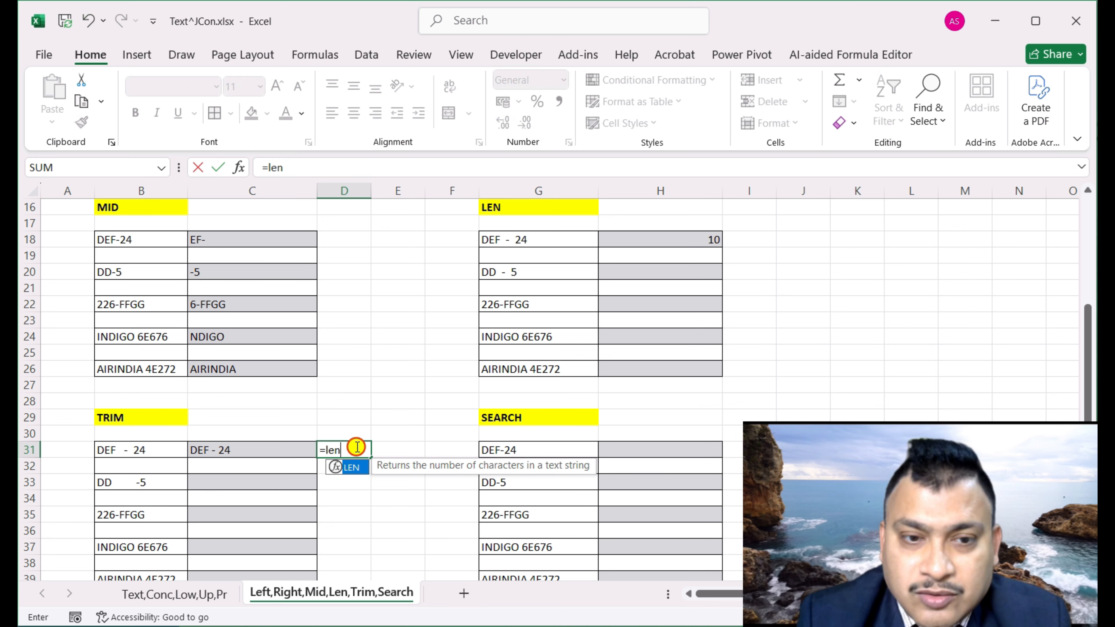
pyautogui.write('(')
pyautogui.click(238, 446)
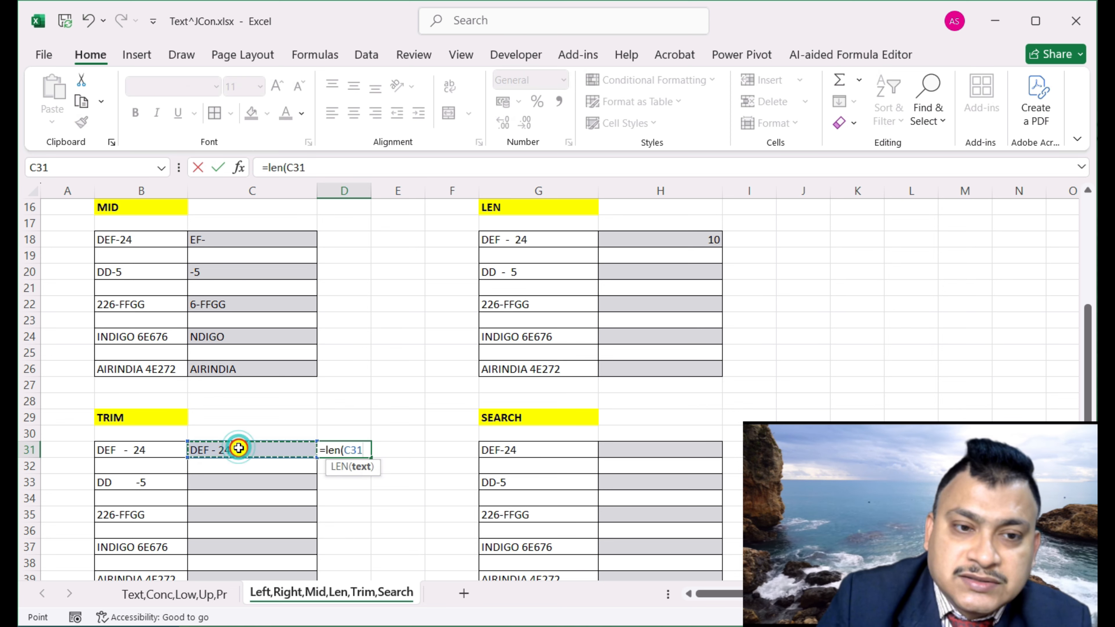
pyautogui.write(')')
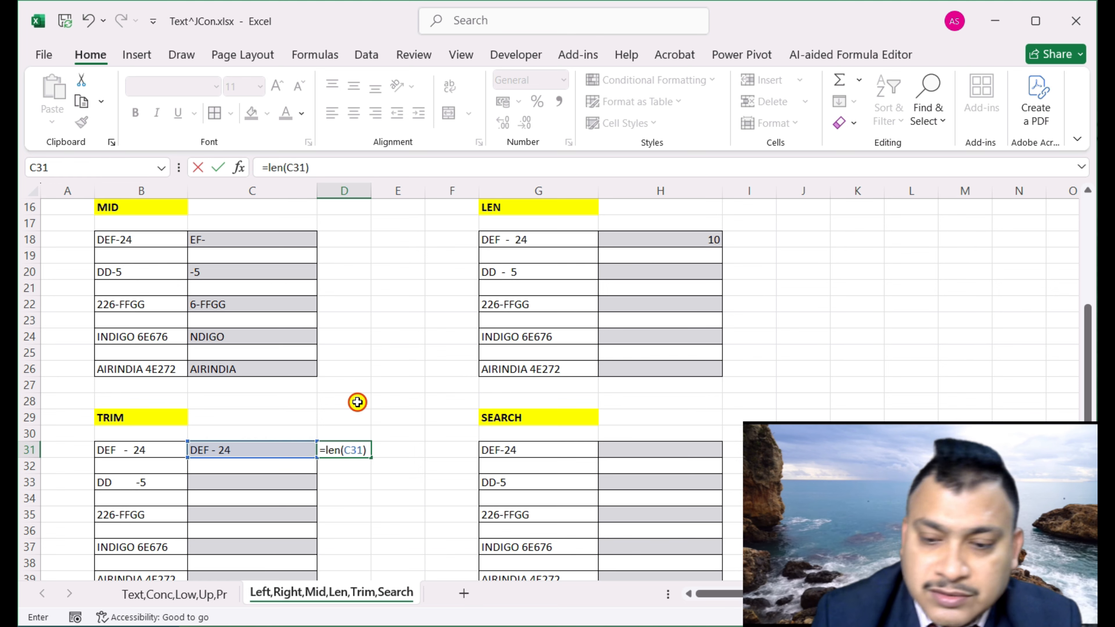
pyautogui.press('Return')
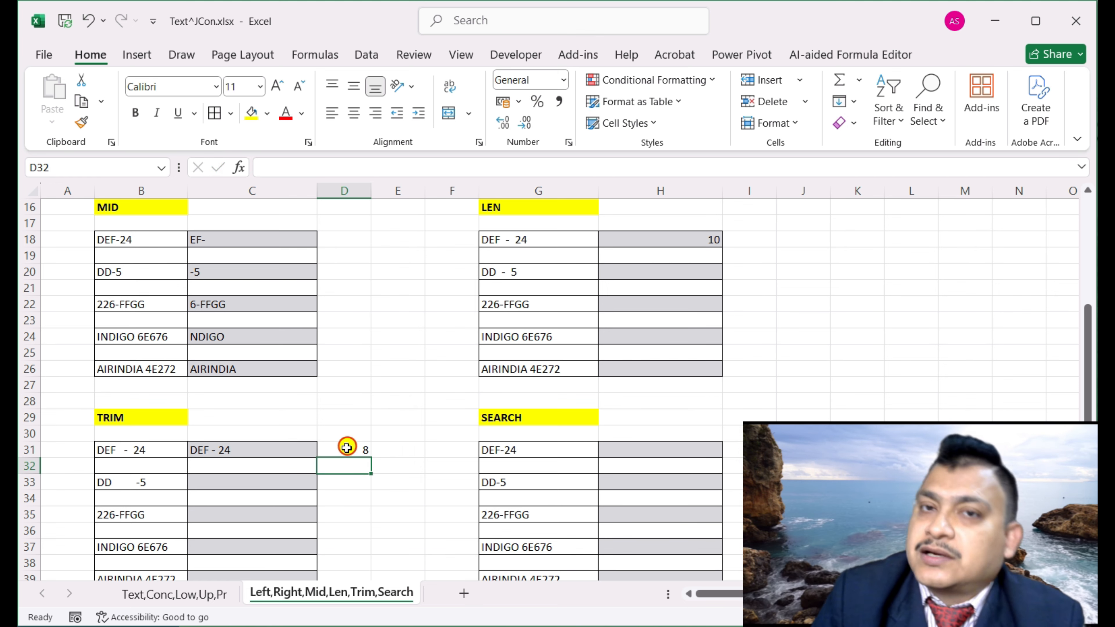
pyautogui.click(682, 239)
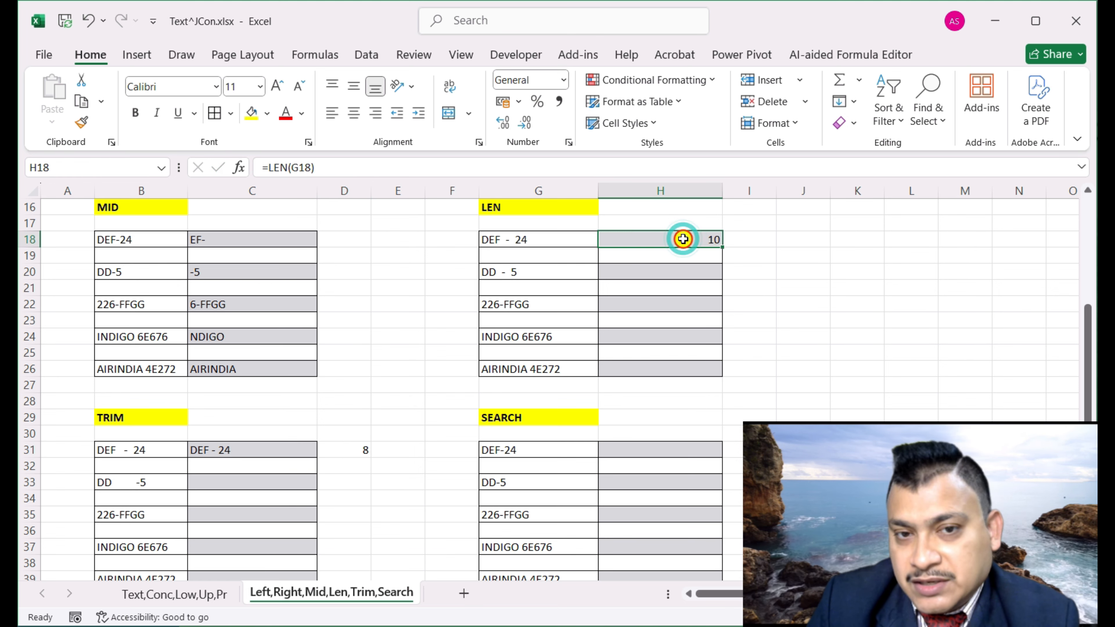
pyautogui.click(143, 449)
pyautogui.click(354, 452)
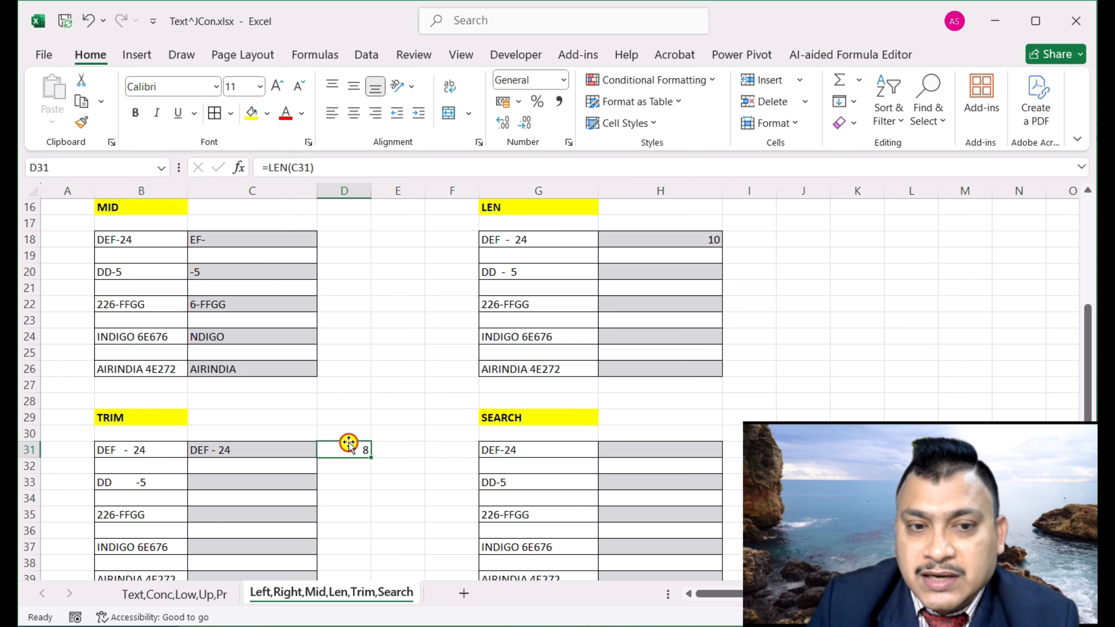
pyautogui.click(116, 452)
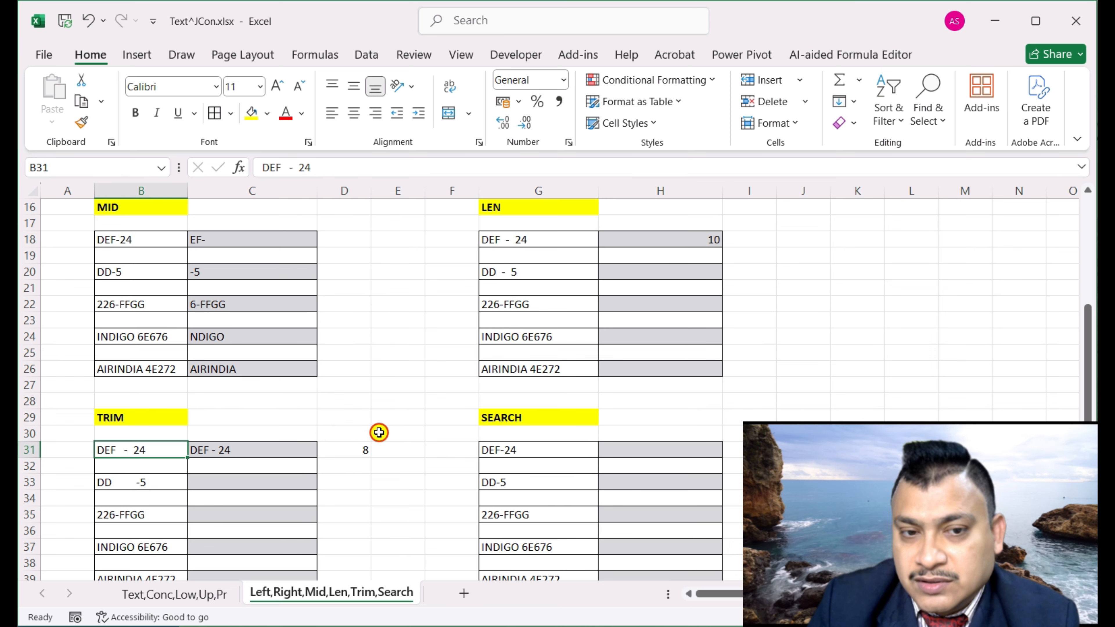
# Enter =LEN(B31) in D30 to count the original spaced text, giving 15
pyautogui.click(353, 434)
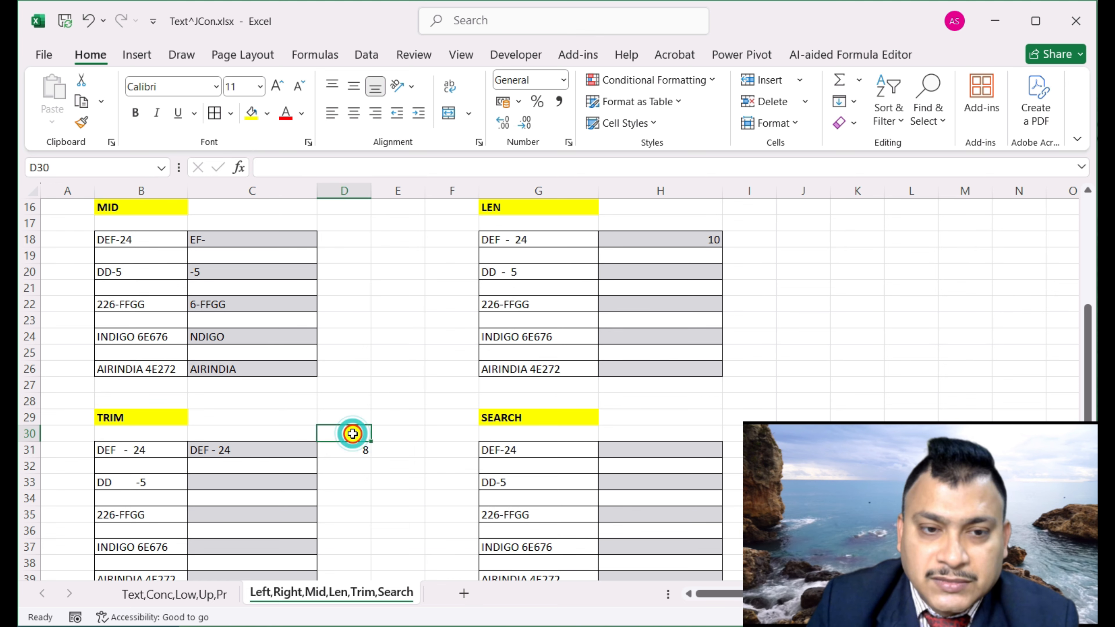
pyautogui.write('=len')
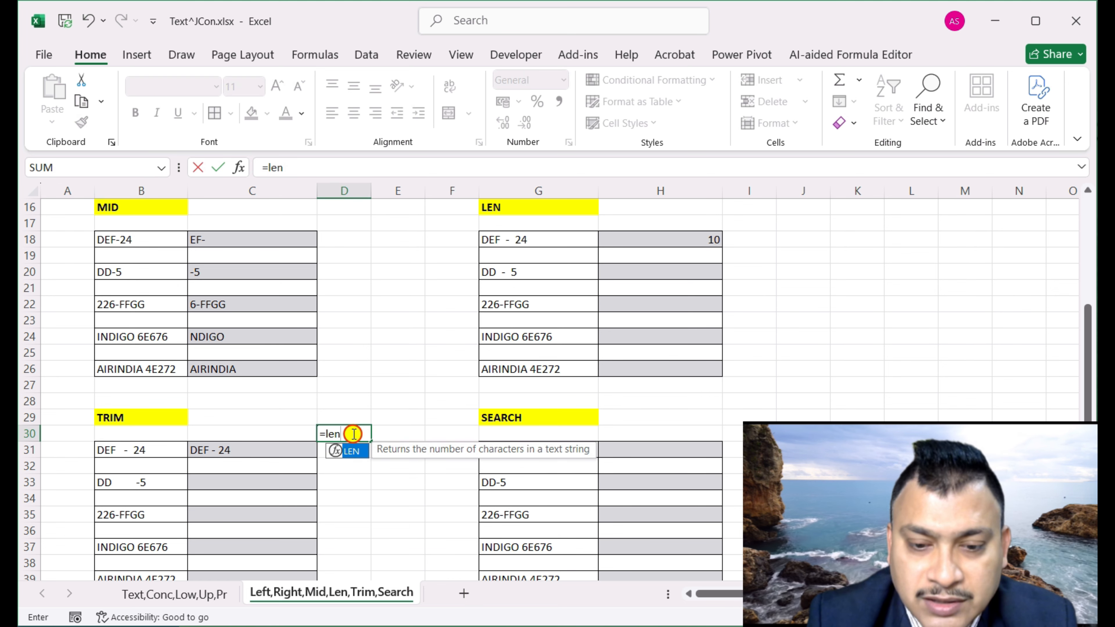
pyautogui.press('Tab')
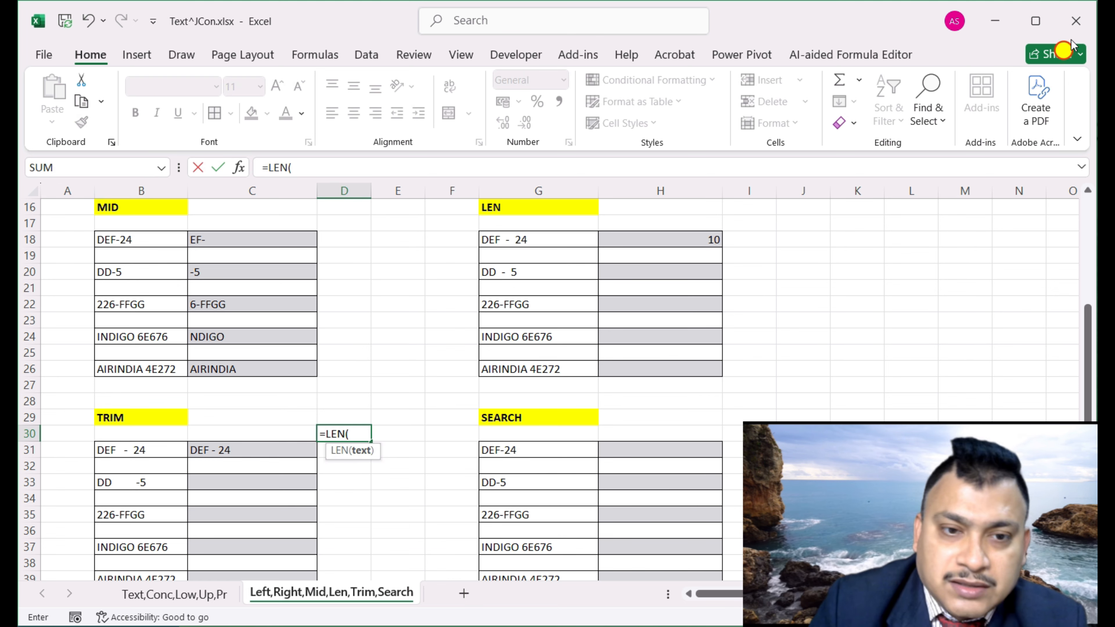
pyautogui.click(115, 451)
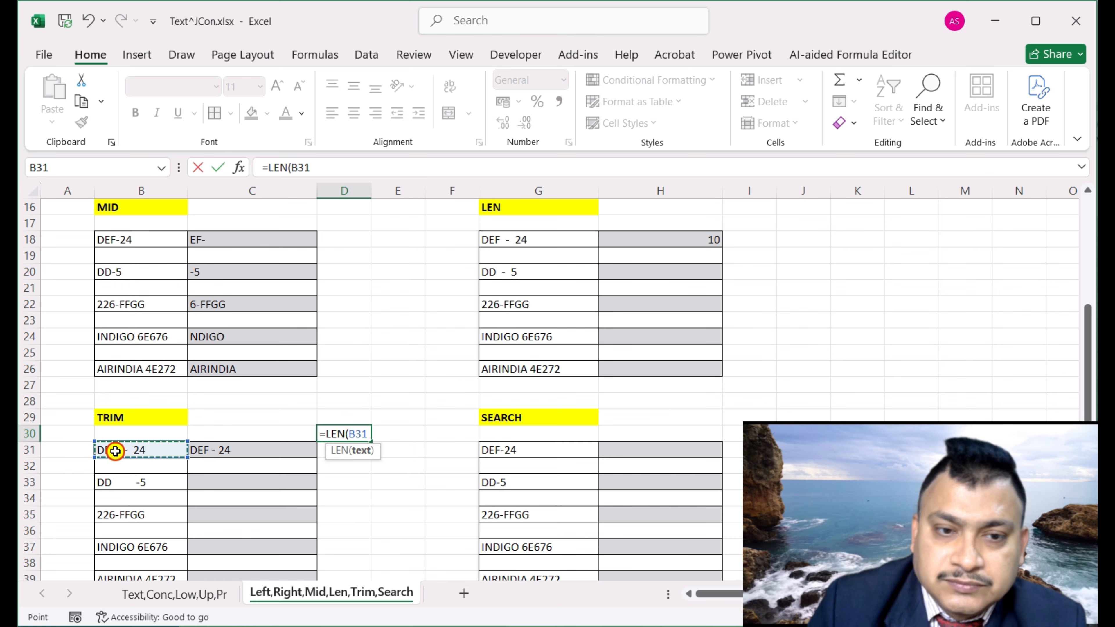
pyautogui.write(')')
pyautogui.press('Return')
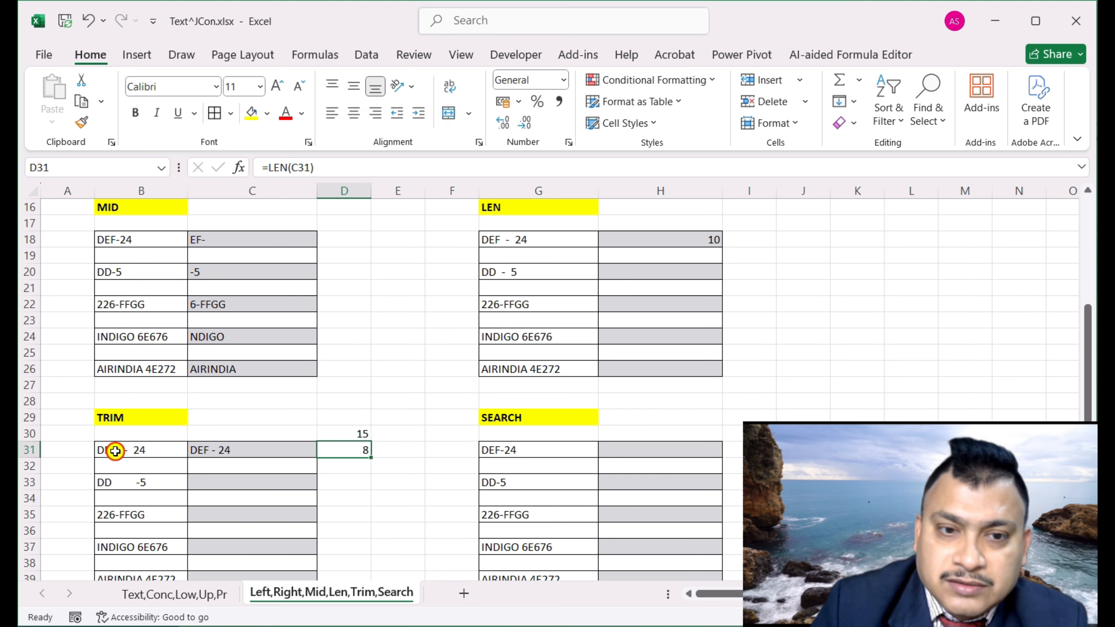
pyautogui.click(353, 434)
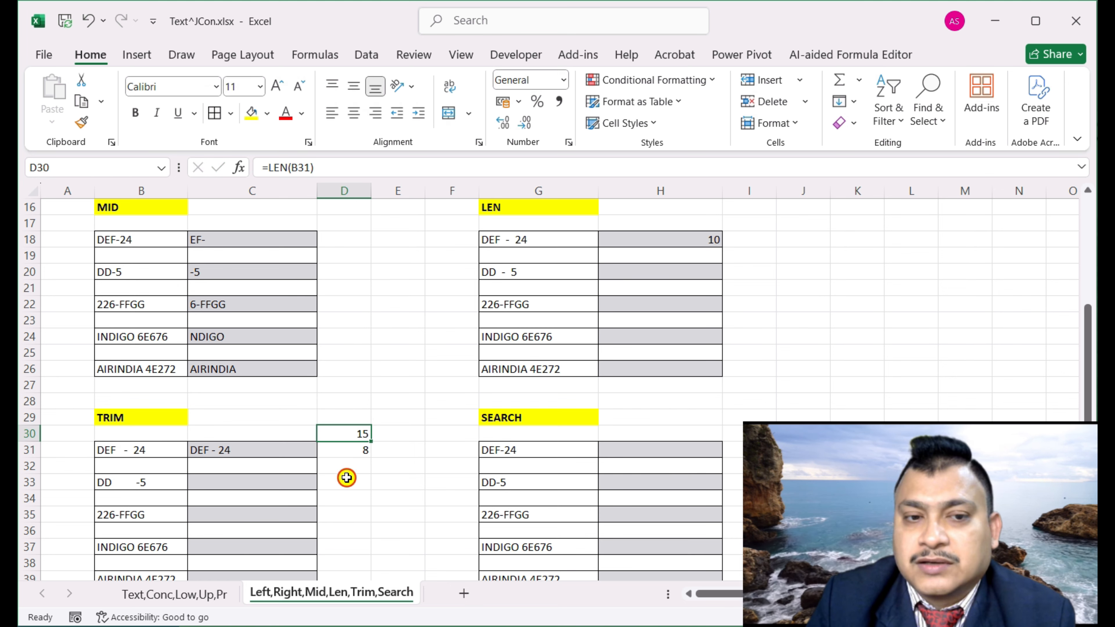
pyautogui.click(359, 449)
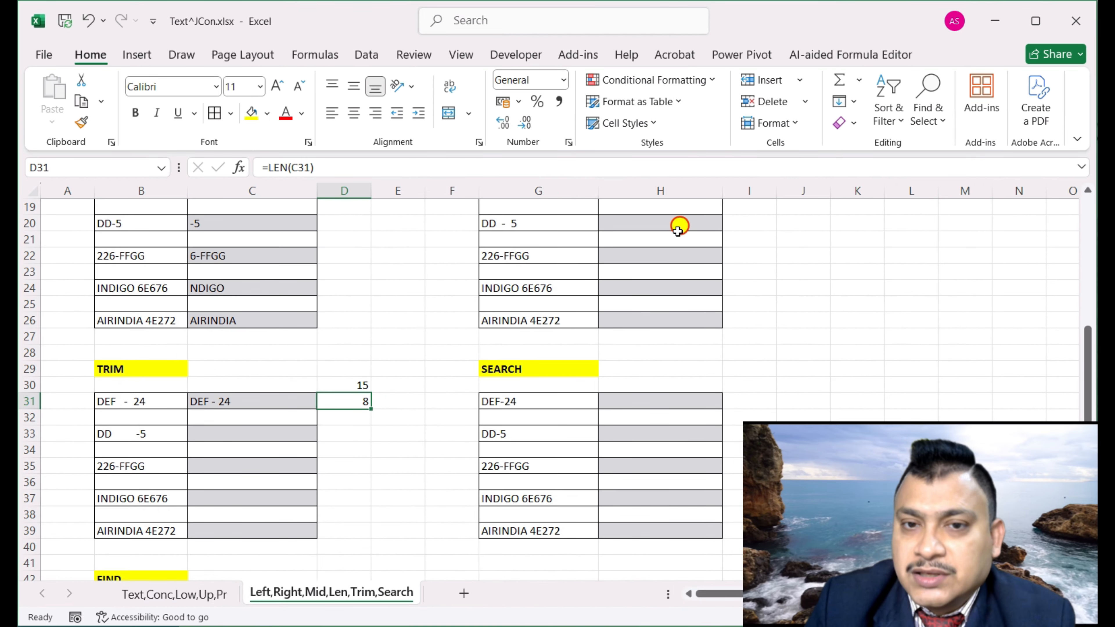
# Scroll down to the FIND table listing DEF-24 through AIRINDIA 4E272
pyautogui.scroll(1, 668, 254)
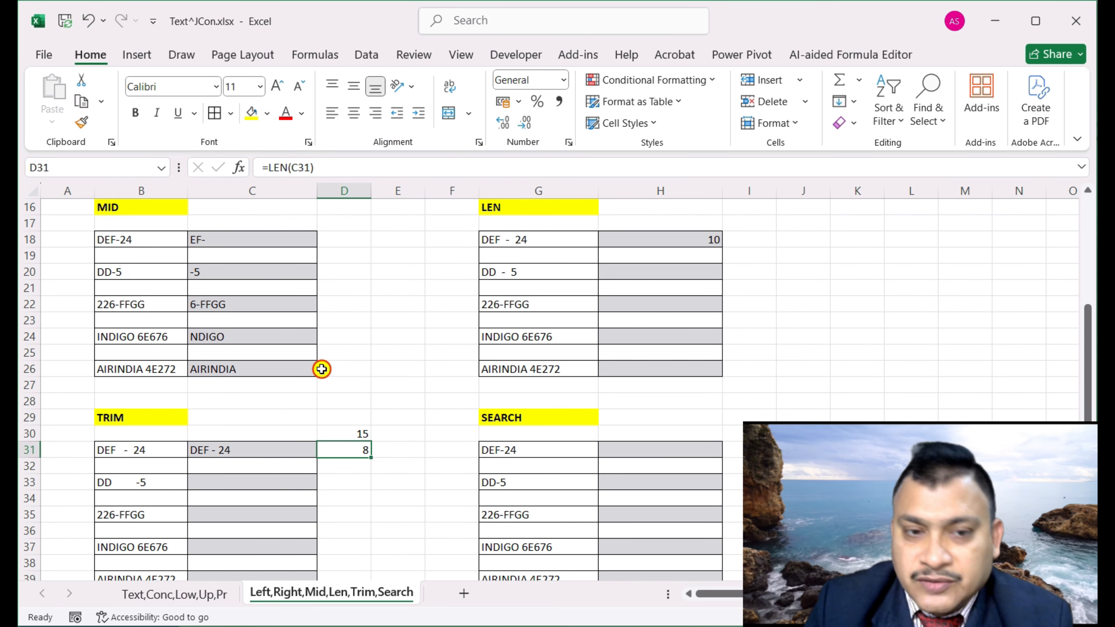
pyautogui.scroll(-2, 322, 369)
pyautogui.scroll(1, 393, 338)
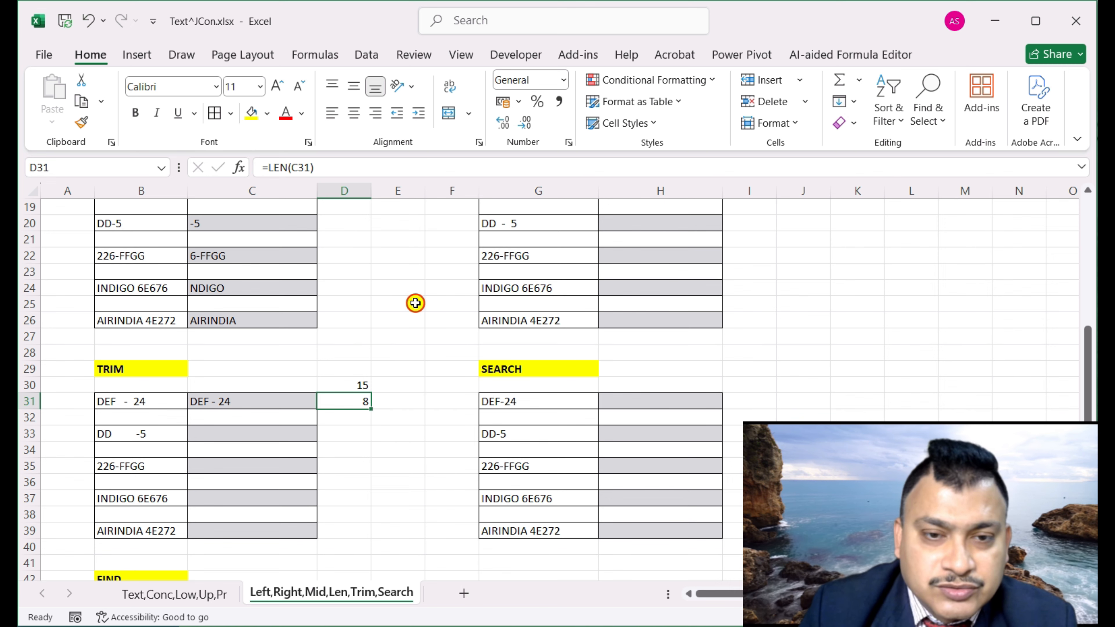
pyautogui.scroll(-2, 395, 303)
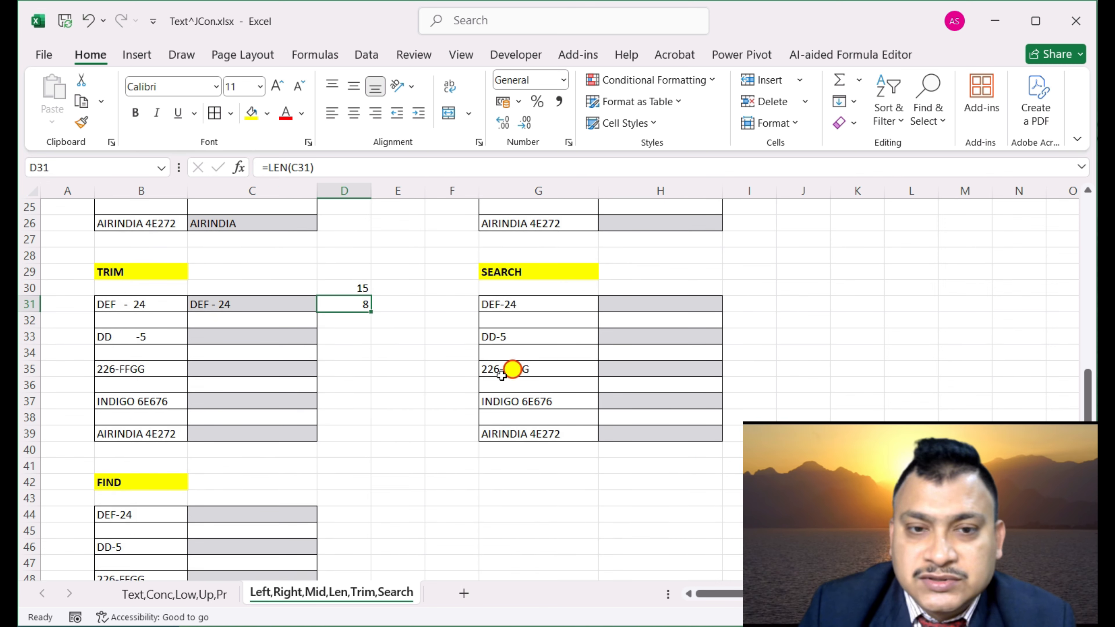
pyautogui.scroll(-1, 423, 416)
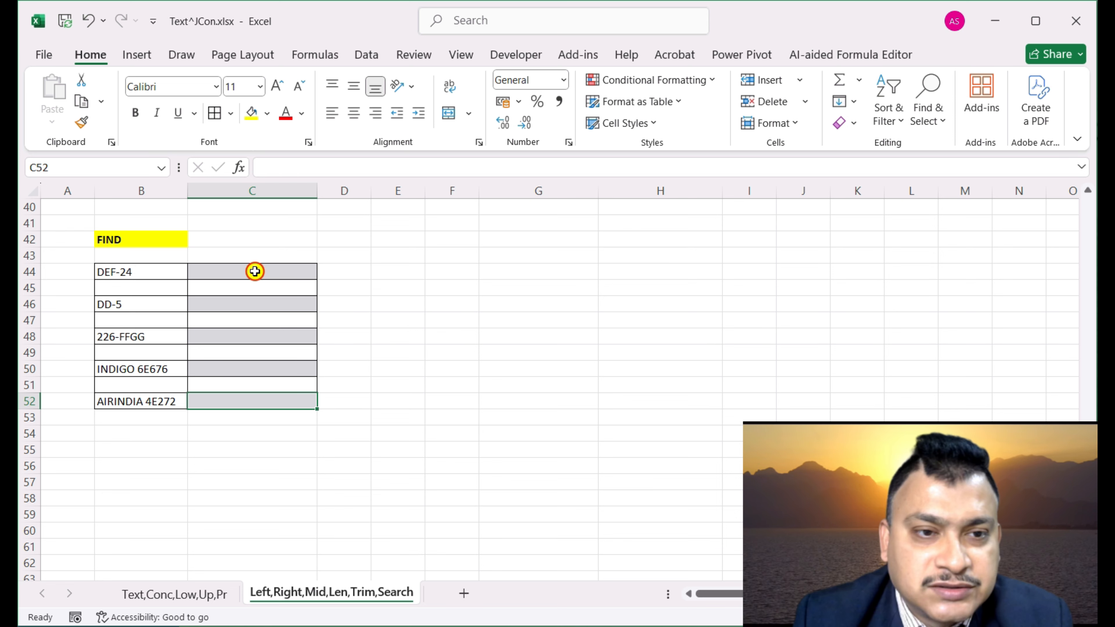
# Enter a FIND formula in C44 searching DEF-24 in B44 for lowercase e
pyautogui.write('=')
pyautogui.press('Escape')
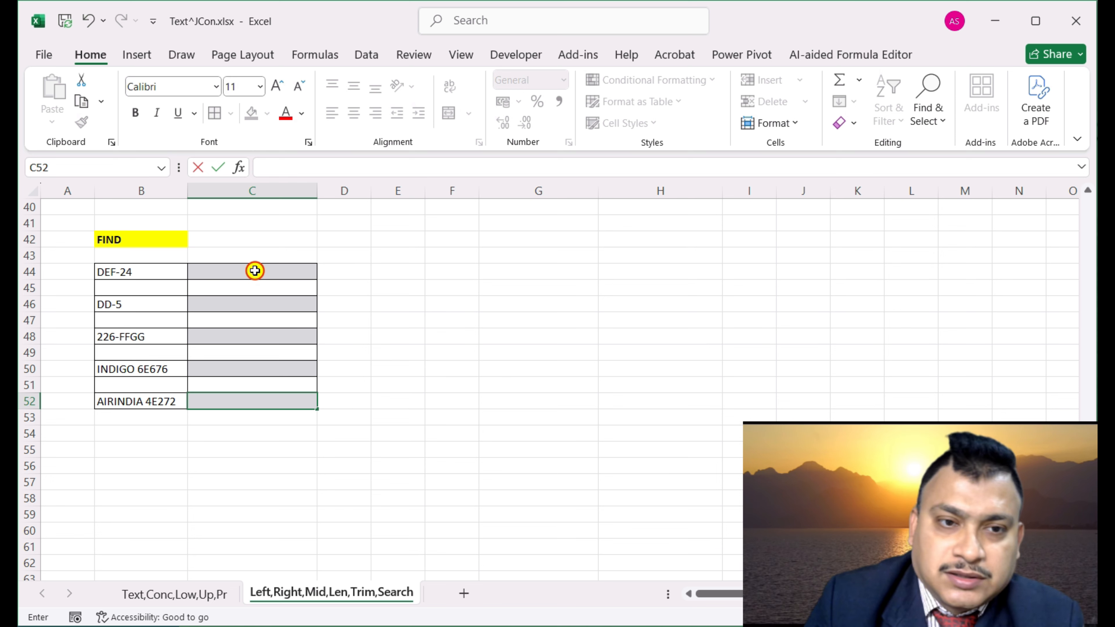
pyautogui.click(254, 271)
pyautogui.write('=find')
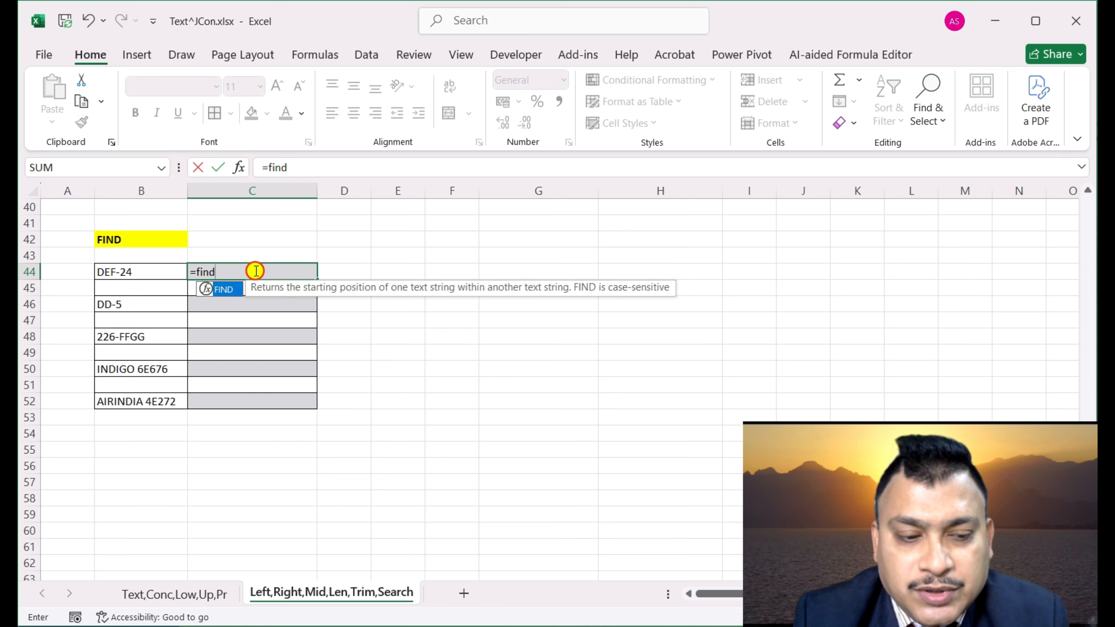
pyautogui.press('Tab')
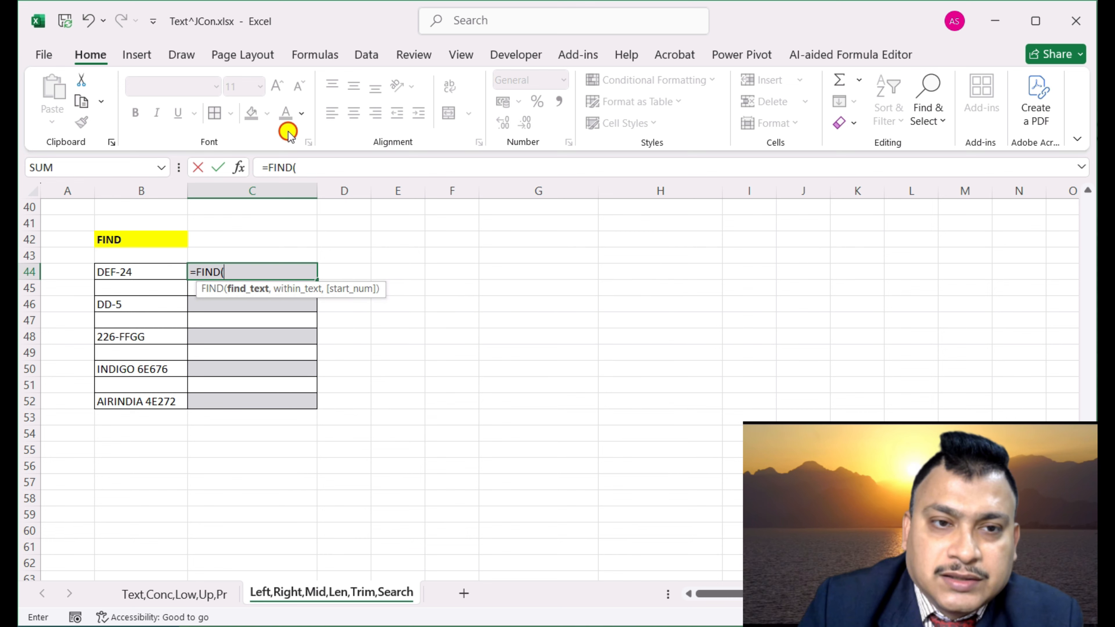
pyautogui.click(240, 169)
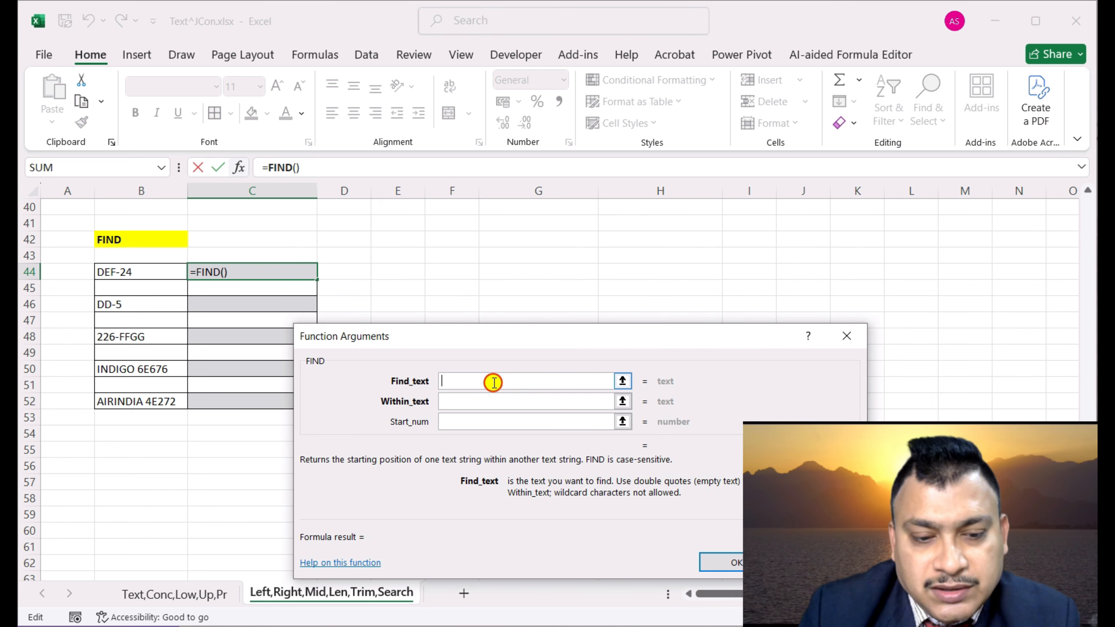
pyautogui.write('e')
pyautogui.click(510, 403)
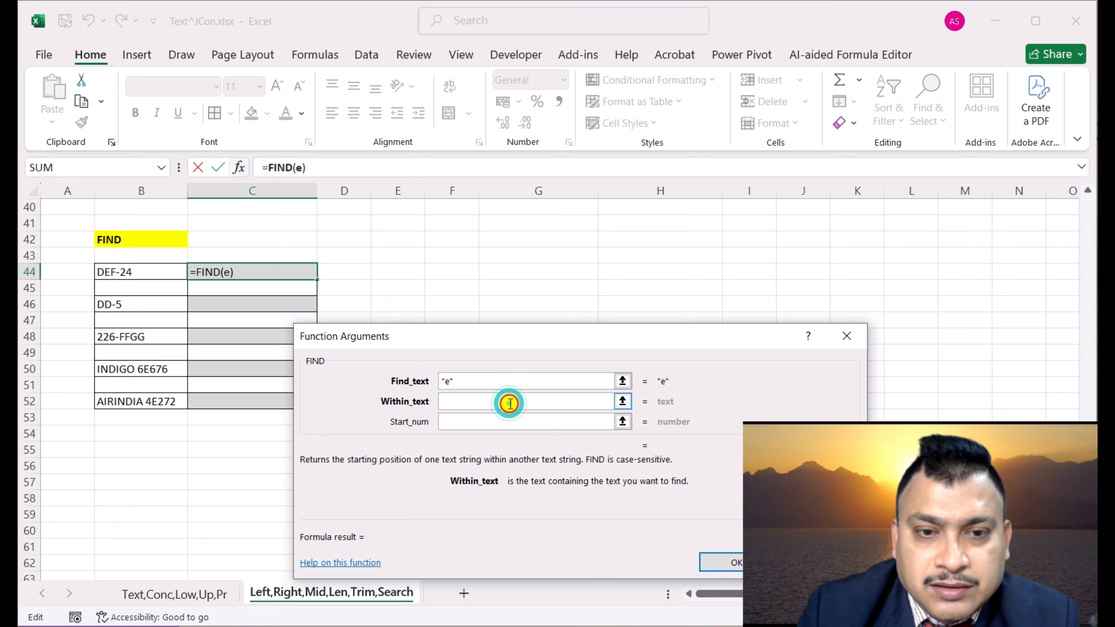
pyautogui.click(119, 270)
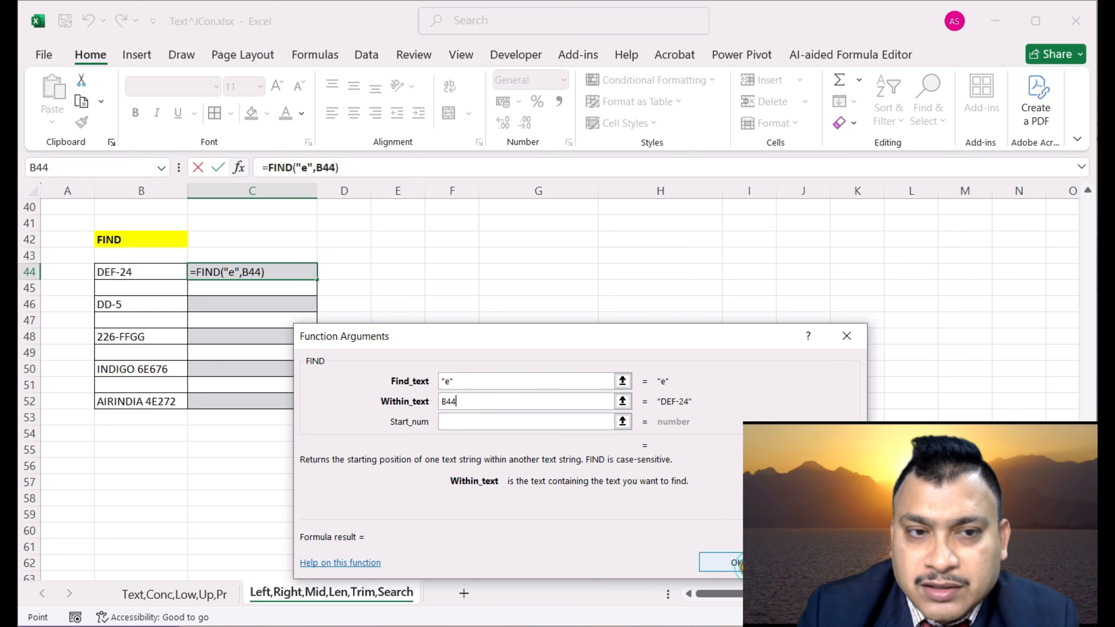
pyautogui.click(732, 562)
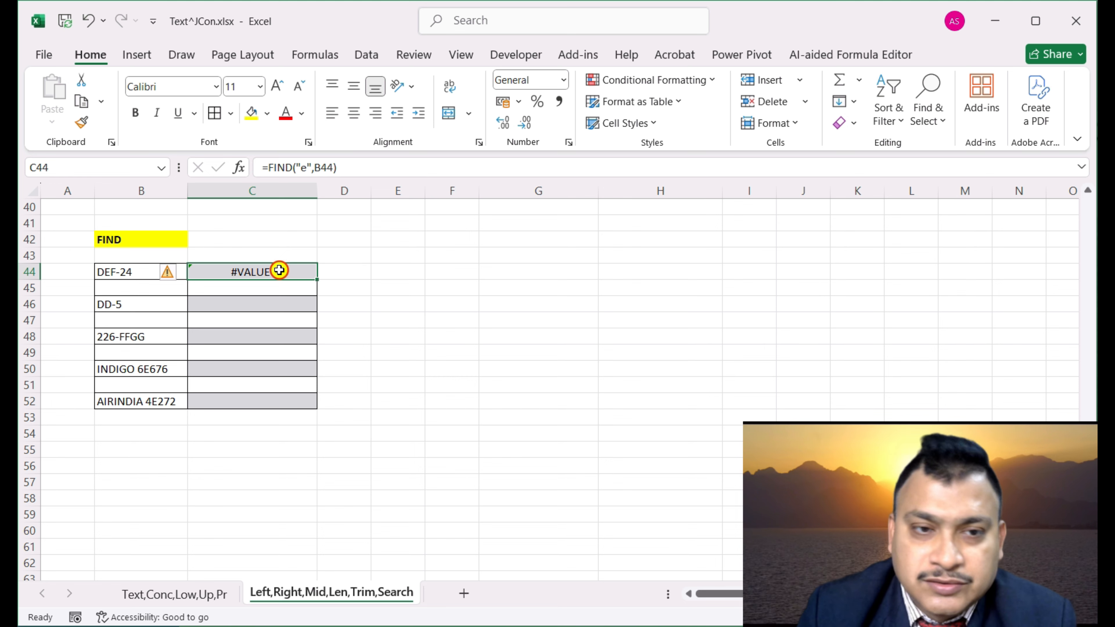
# Change the search character to uppercase "E" so C44 returns 2
pyautogui.click(240, 168)
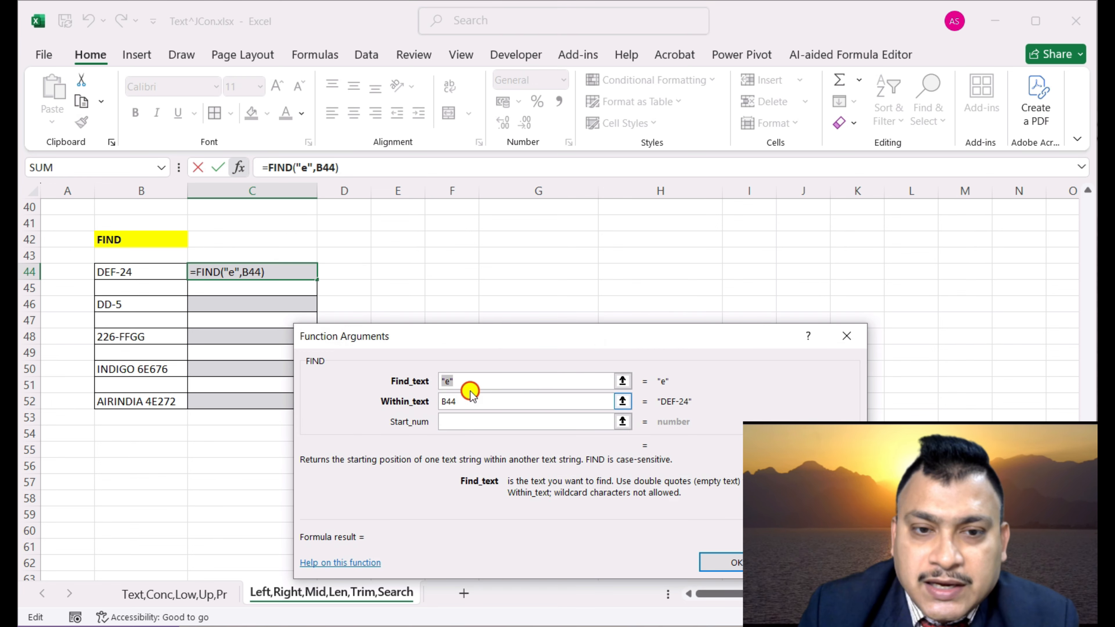
pyautogui.click(496, 384)
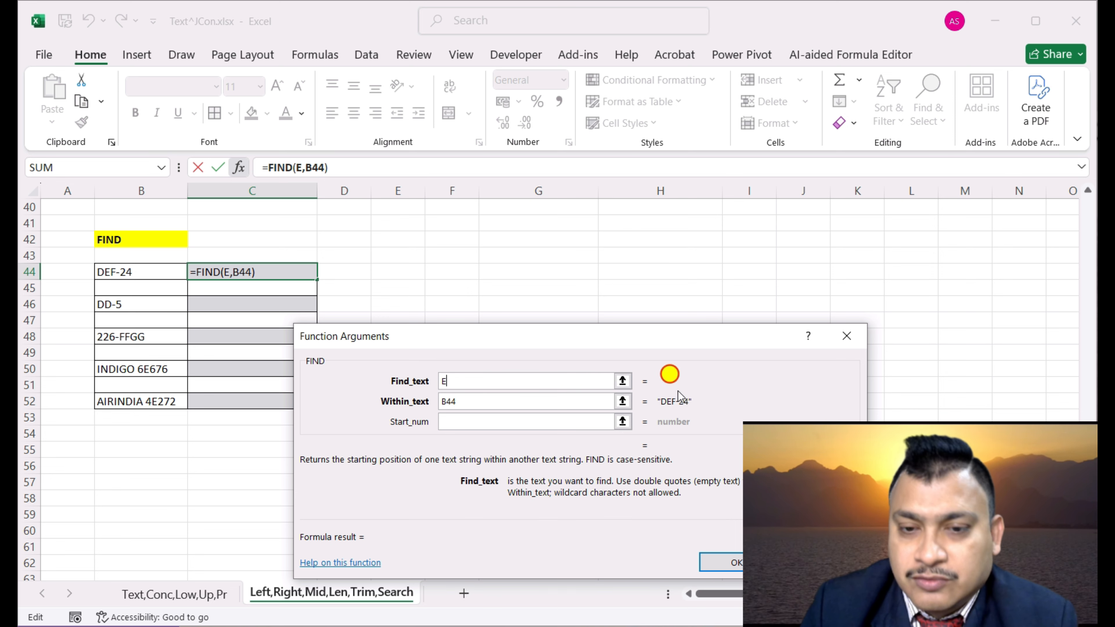
pyautogui.click(521, 397)
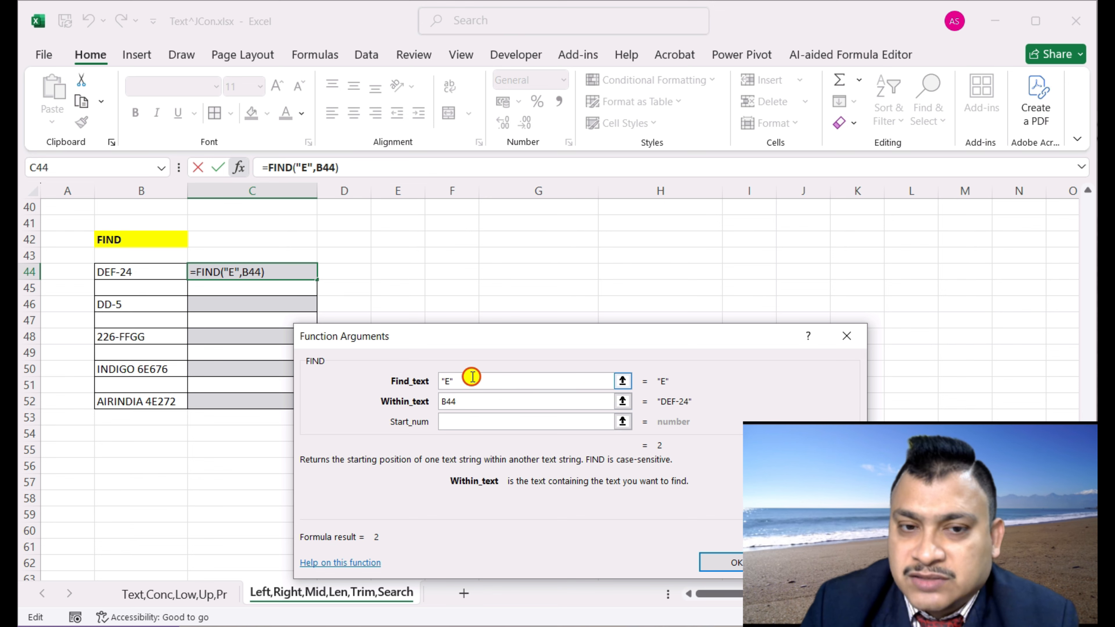
pyautogui.click(734, 563)
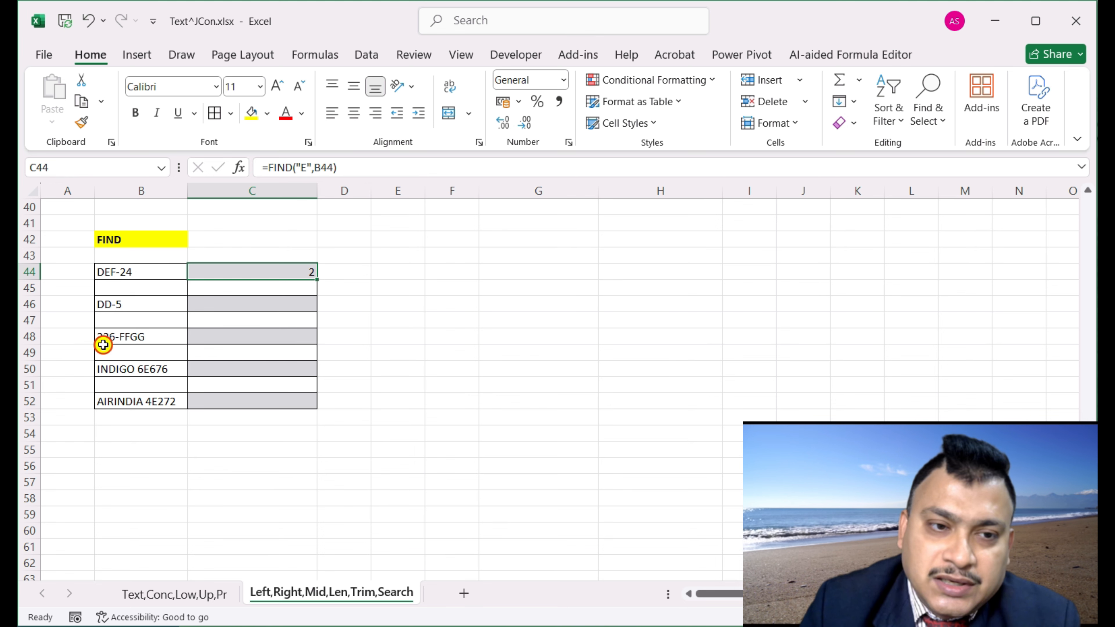
# Enter =FIND("G",B48) in C48, returning 7 for 226-FFGG
pyautogui.click(253, 336)
pyautogui.write('=find')
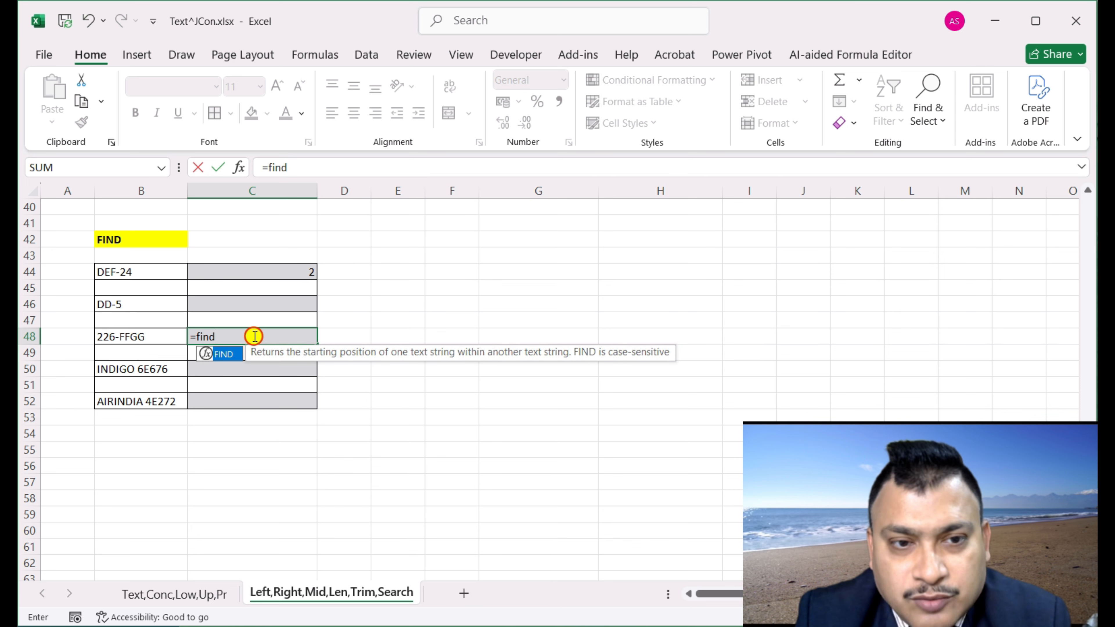
pyautogui.press('Tab')
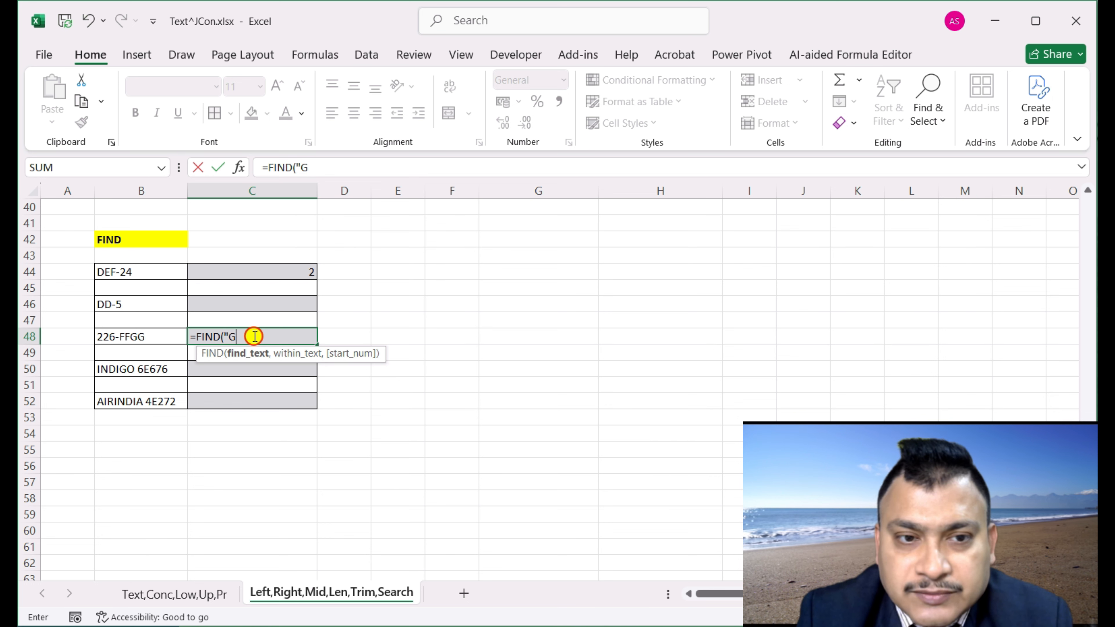
pyautogui.write(',')
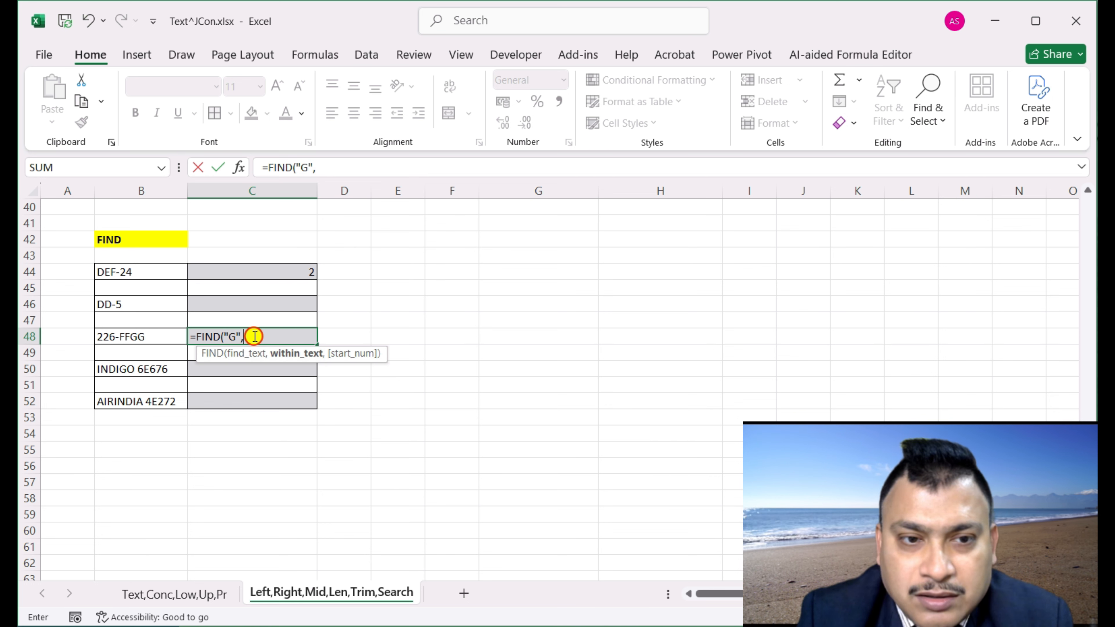
pyautogui.click(133, 333)
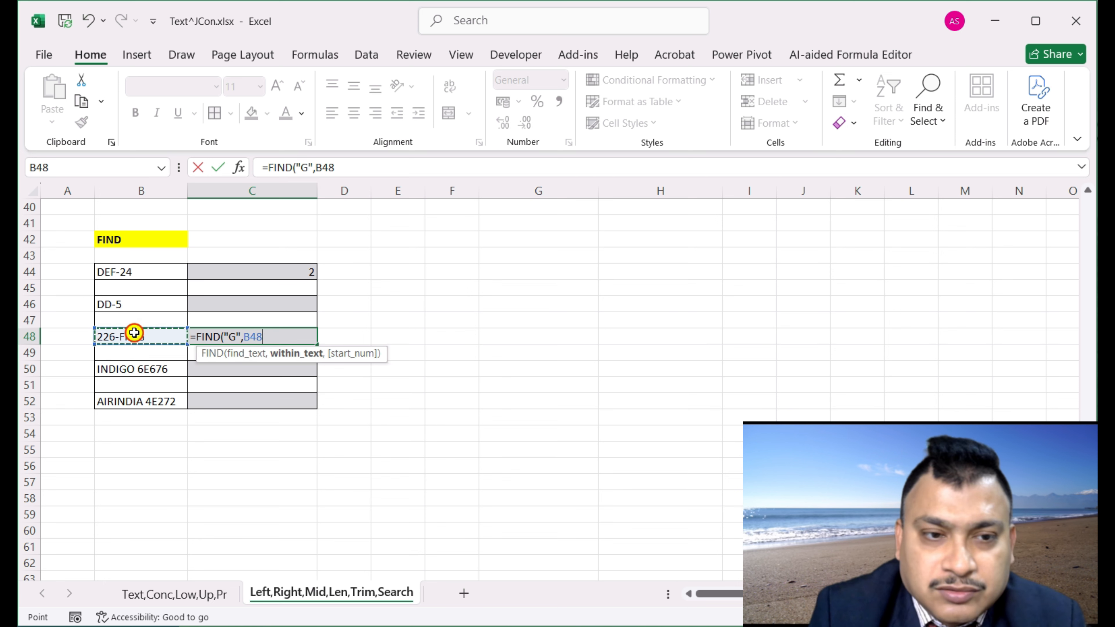
pyautogui.write(')')
pyautogui.press('Return')
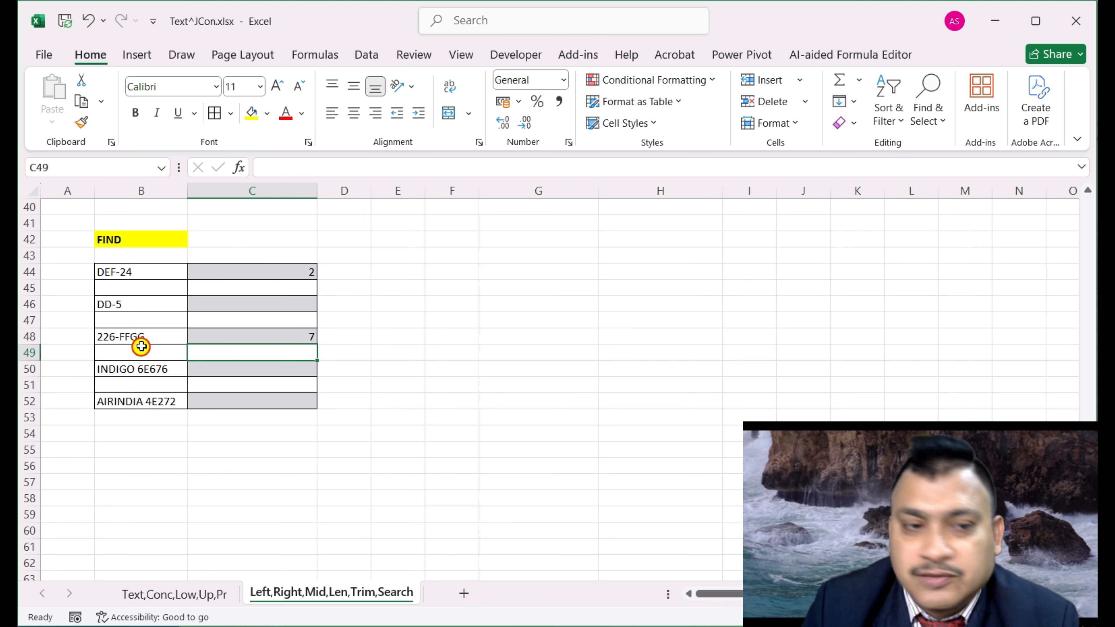
# Enter =FIND(2,B52) in C52, returning 12 for AIRINDIA 4E272
pyautogui.click(153, 403)
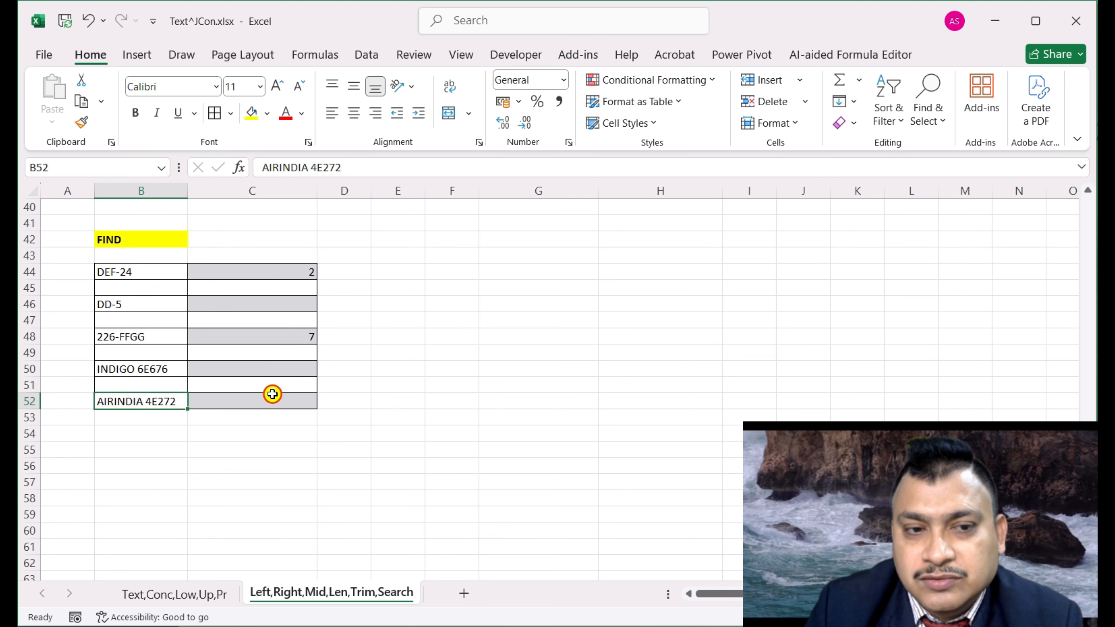
pyautogui.click(273, 403)
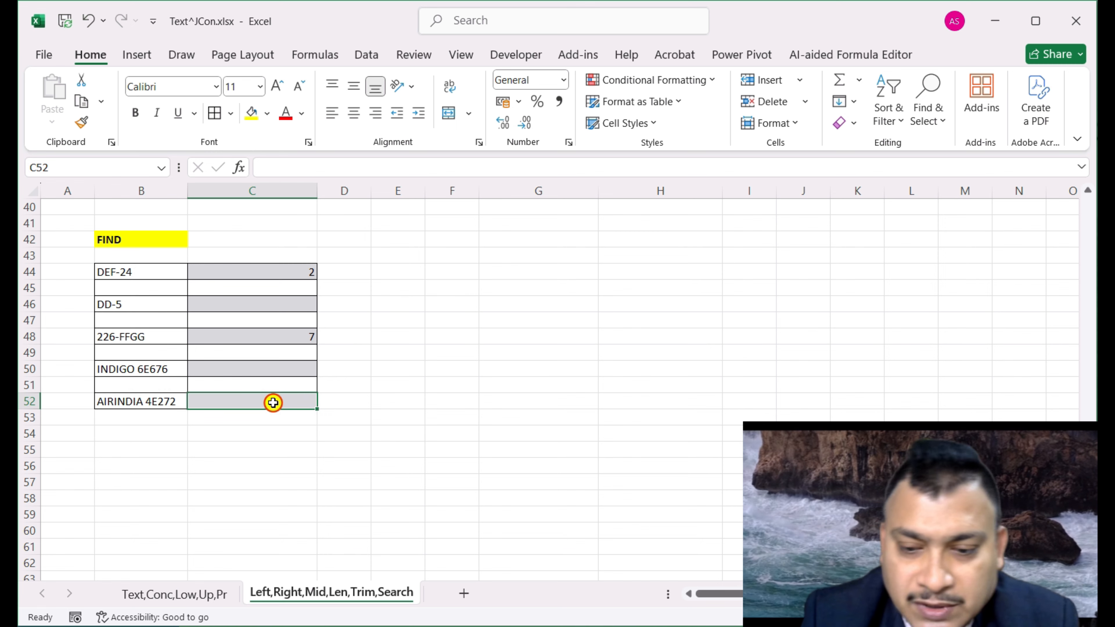
pyautogui.write('=find')
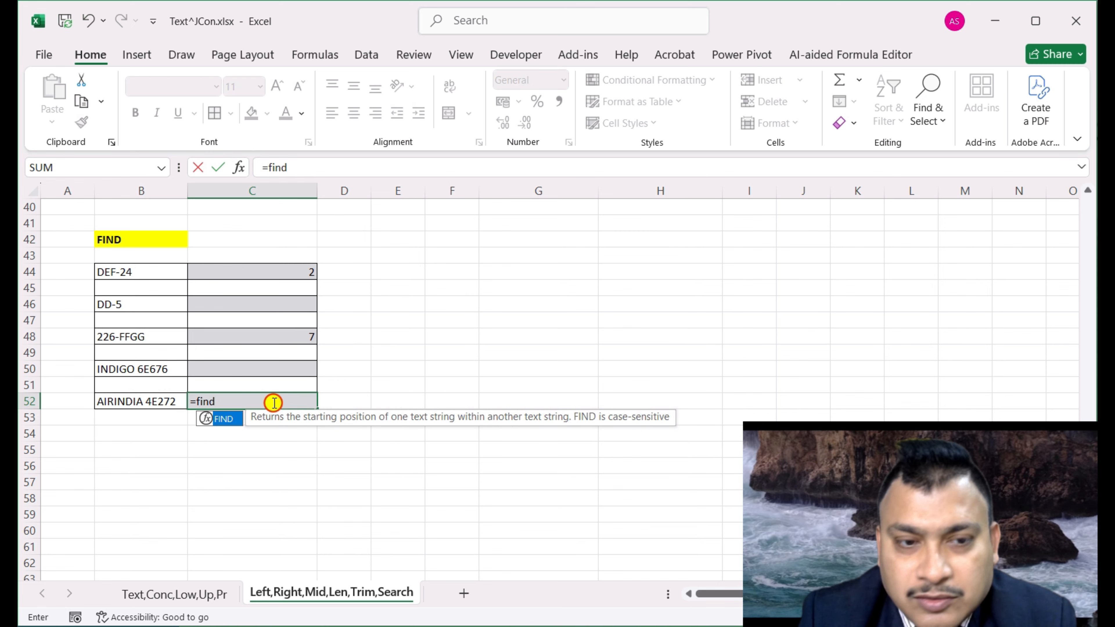
pyautogui.write('(2')
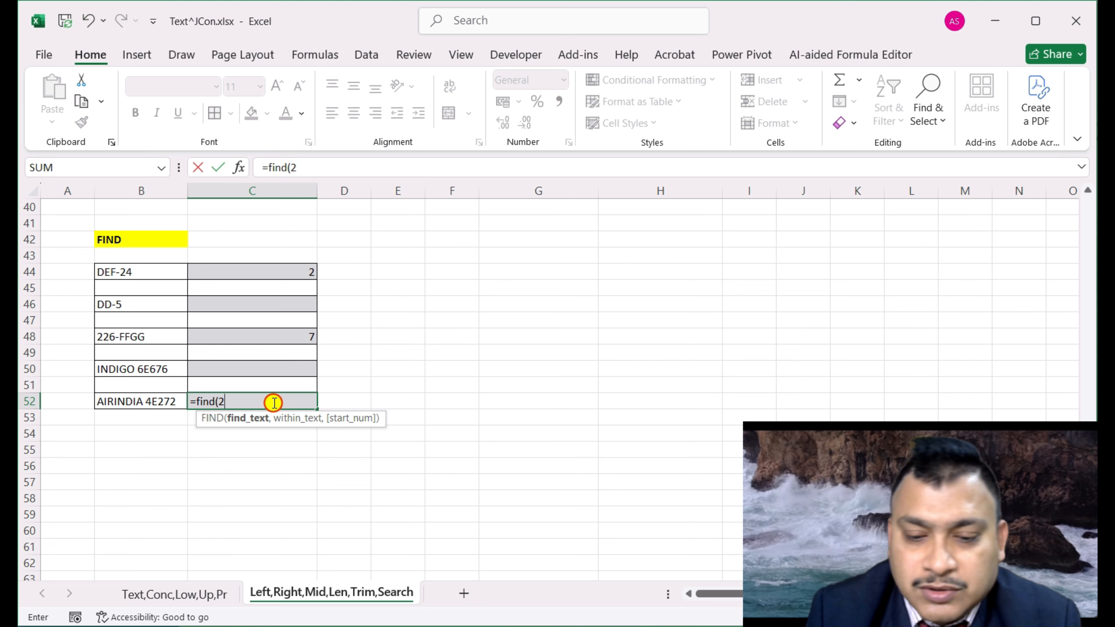
pyautogui.write(',')
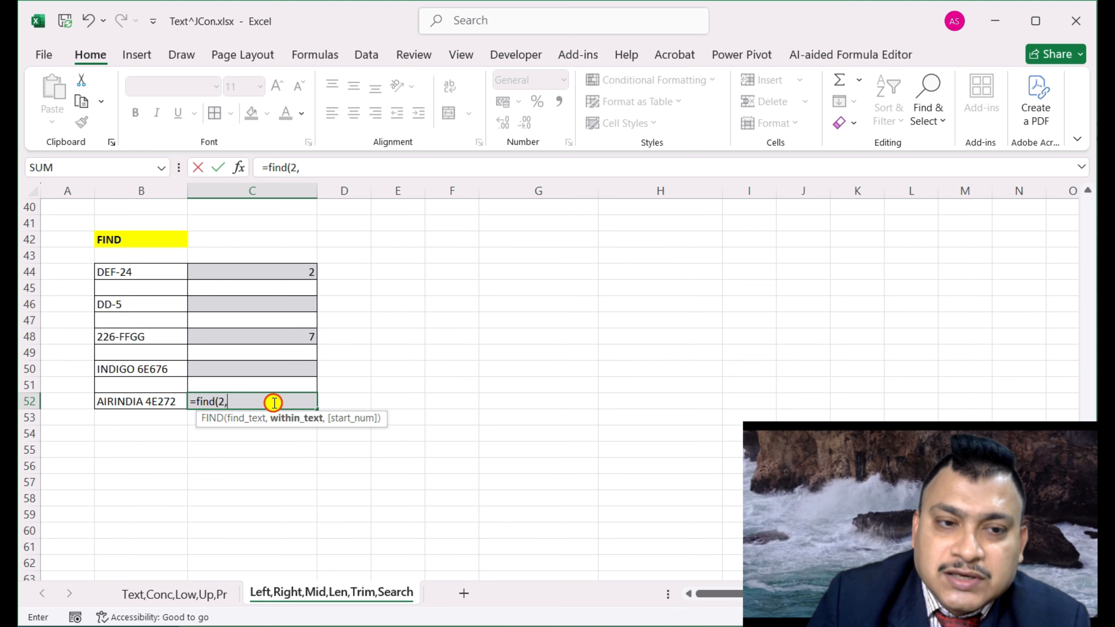
pyautogui.click(110, 405)
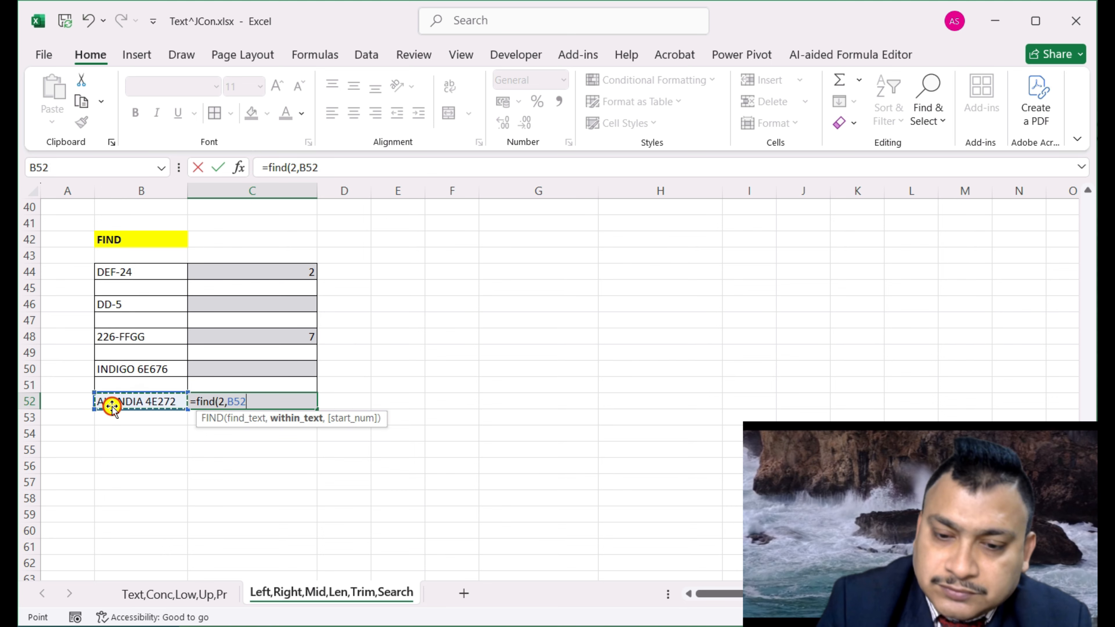
pyautogui.write(')')
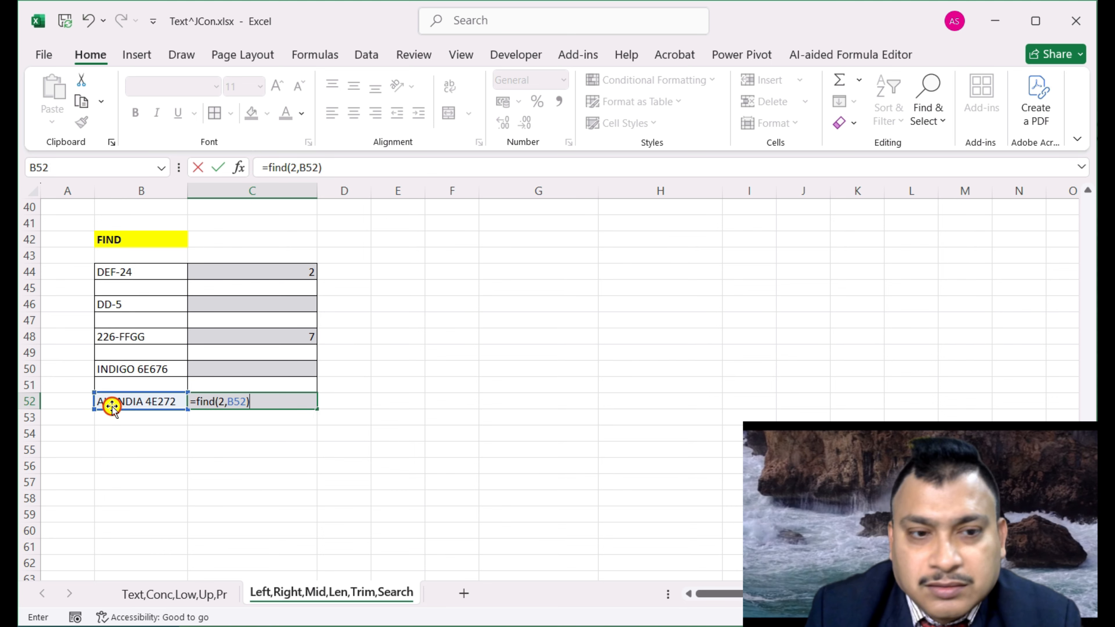
pyautogui.press('Return')
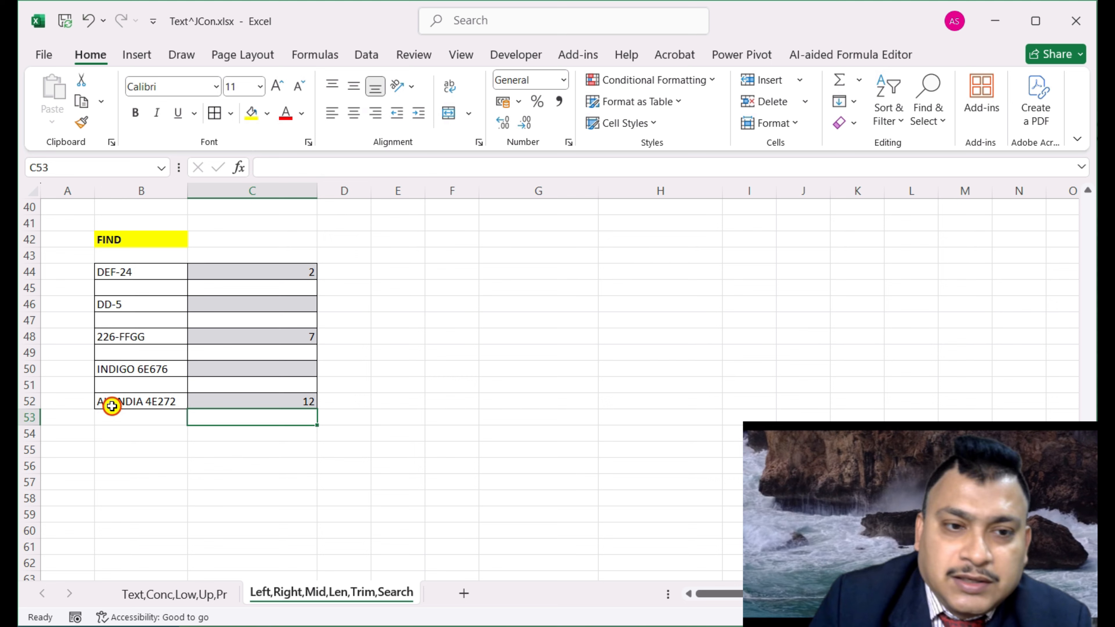
pyautogui.click(309, 397)
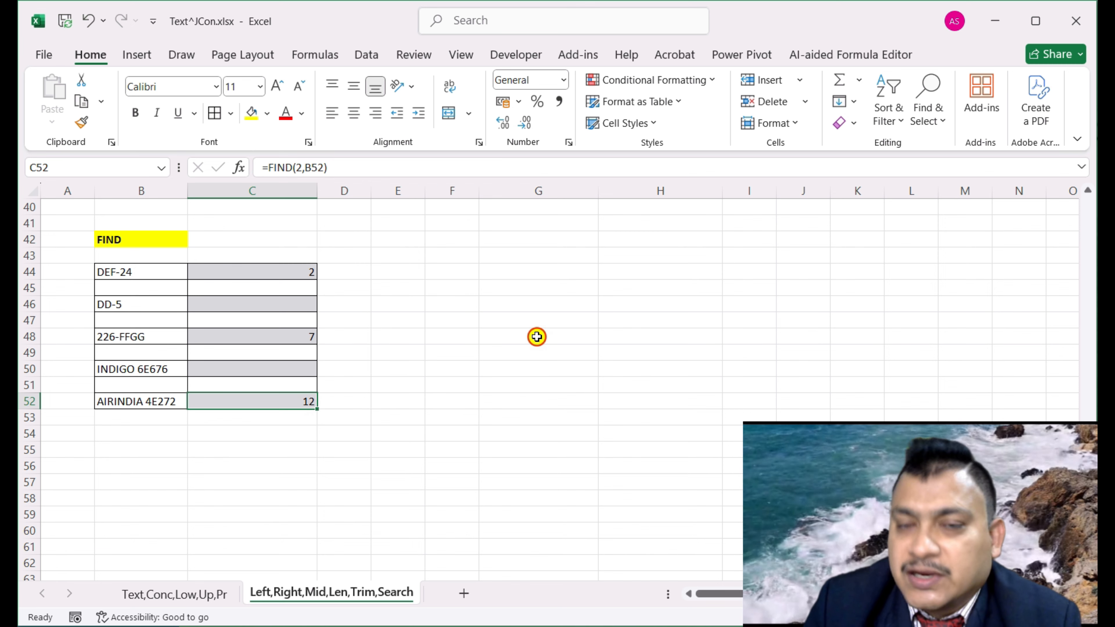
# Enter =SEARCH("e",G31) in H31, which returns 2 for DEF-24
pyautogui.scroll(4, 522, 349)
pyautogui.doubleClick(707, 254)
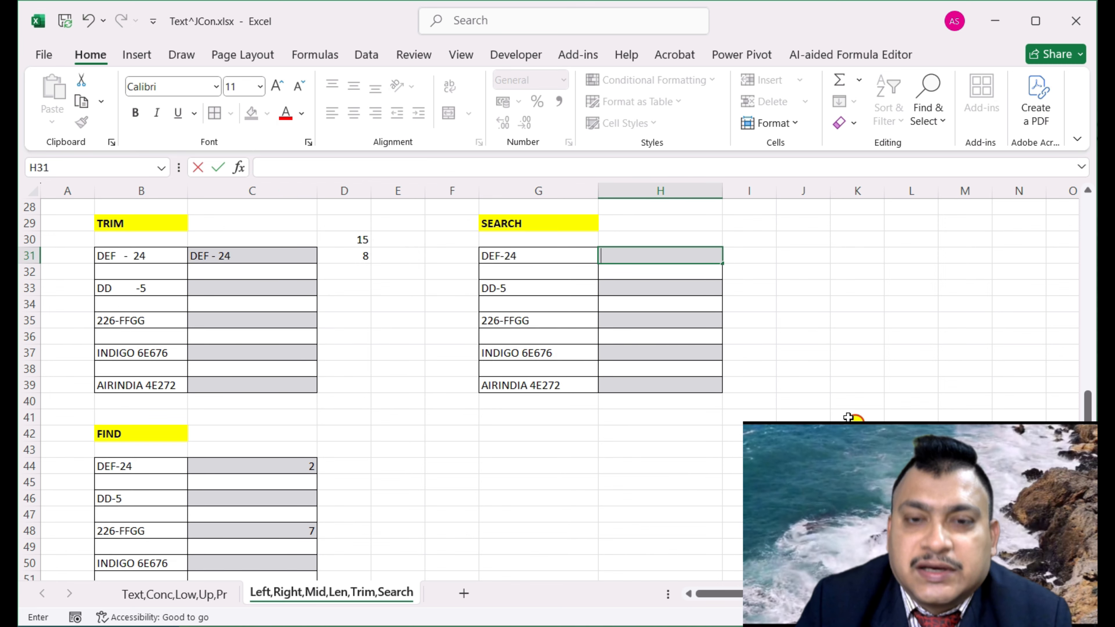
pyautogui.click(681, 255)
pyautogui.write('=')
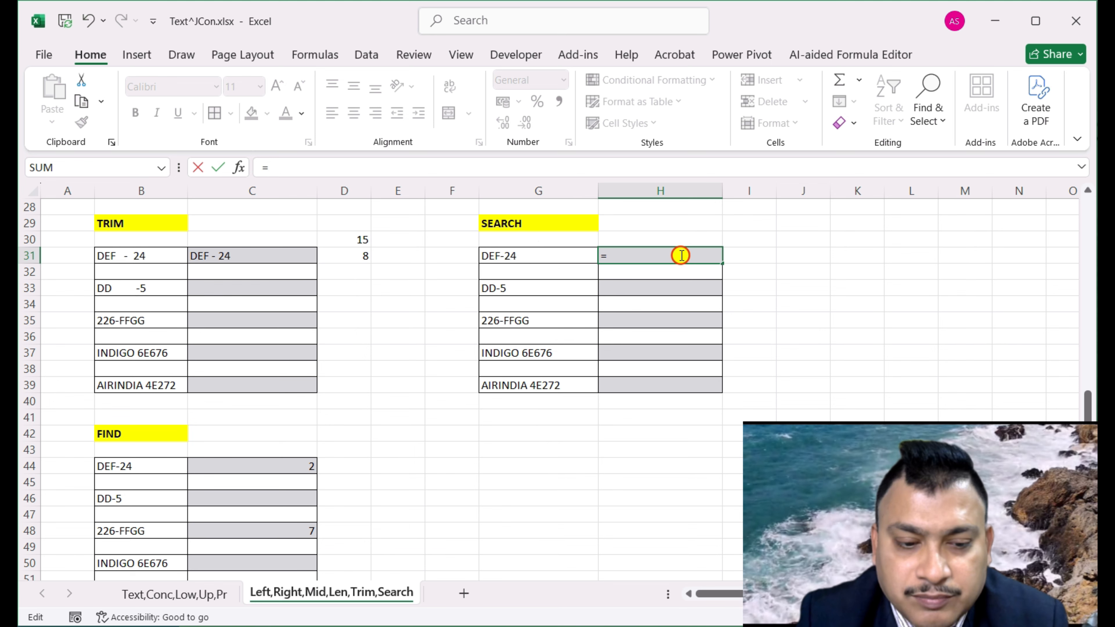
pyautogui.write('se')
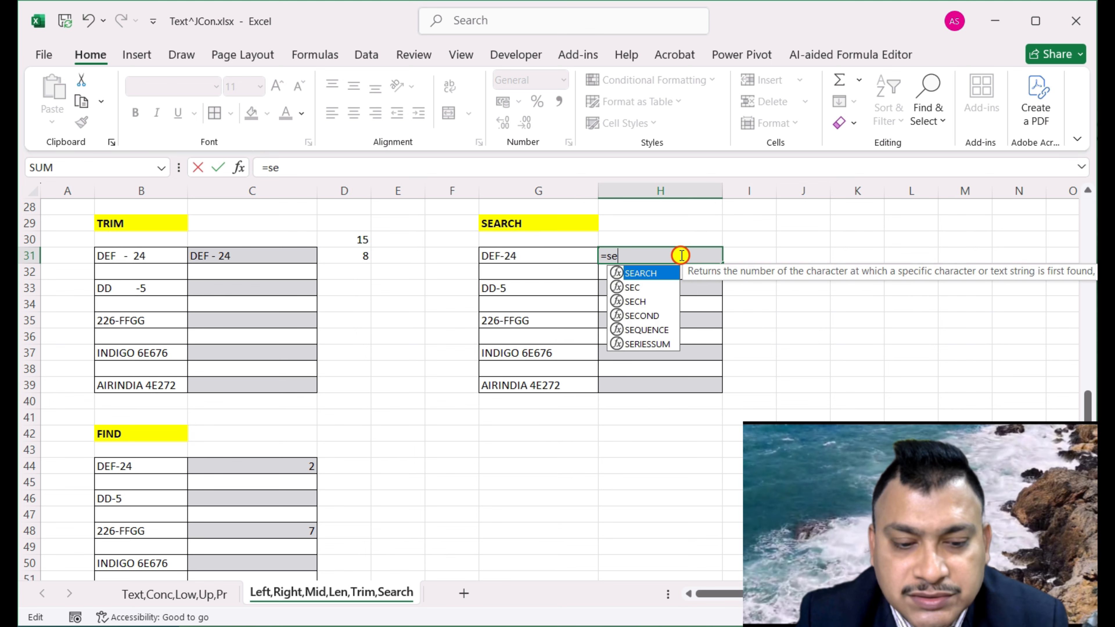
pyautogui.write('rch')
pyautogui.press('BackSpace')
pyautogui.press('BackSpace')
pyautogui.press('BackSpace')
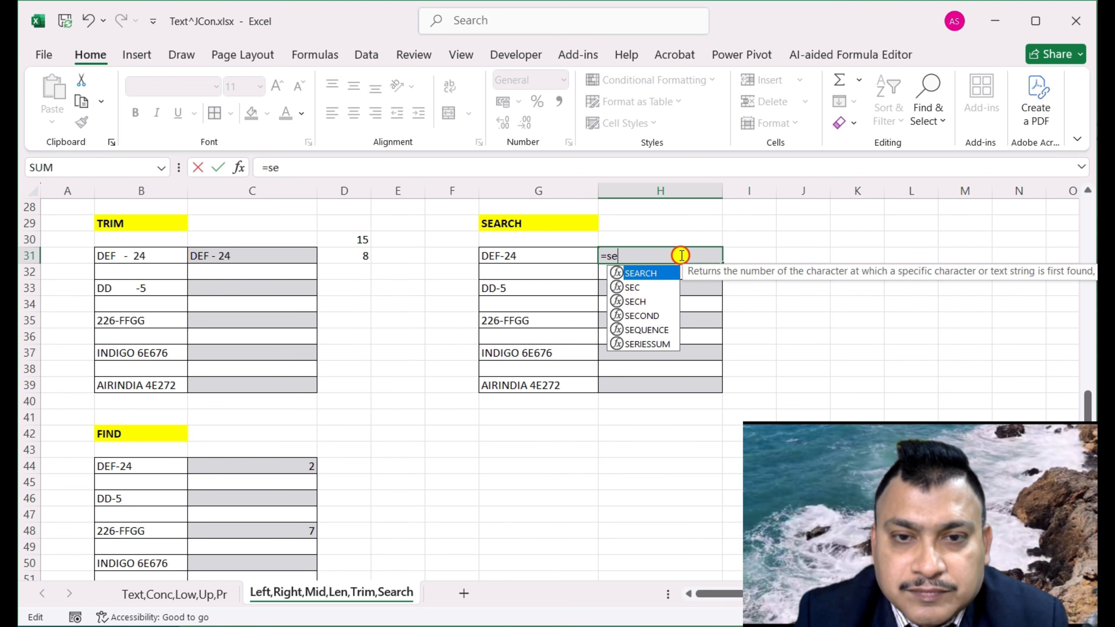
pyautogui.write('arch')
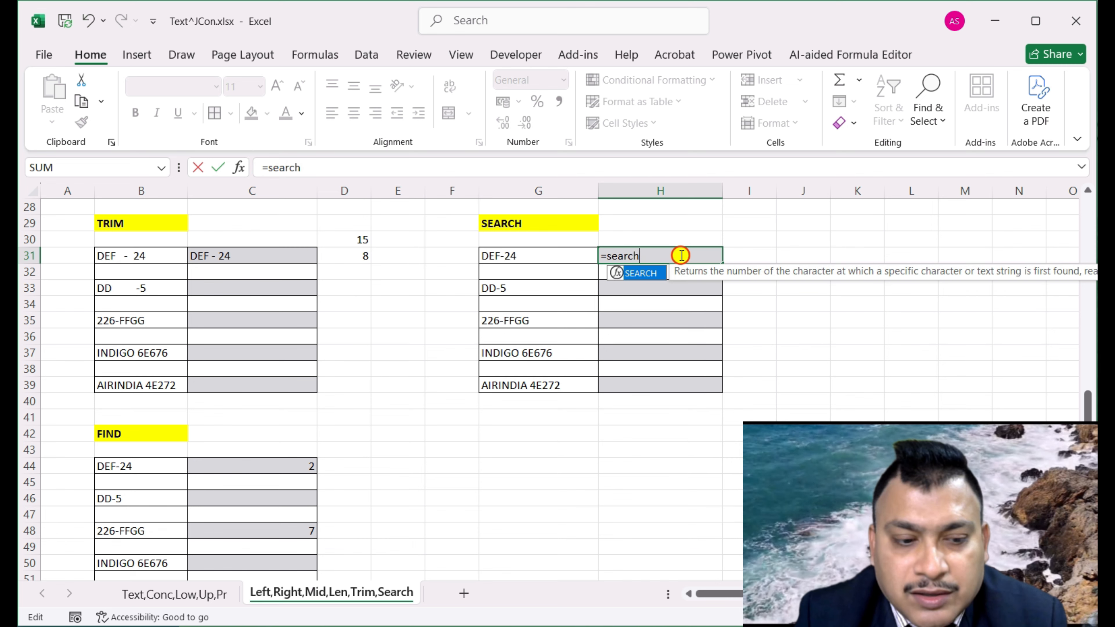
pyautogui.press('Tab')
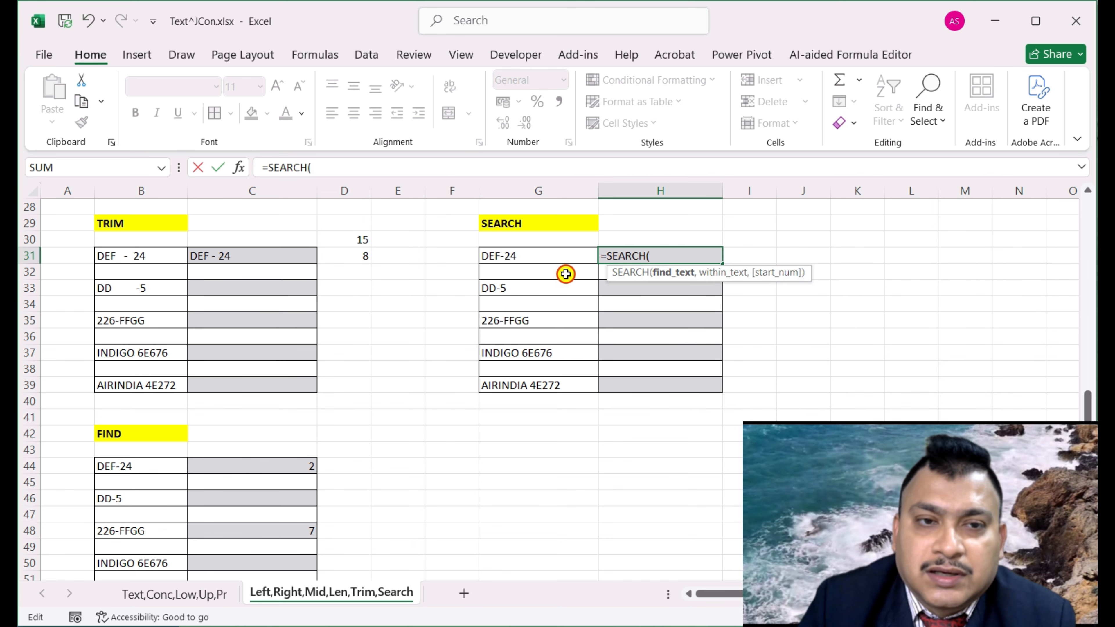
pyautogui.click(240, 169)
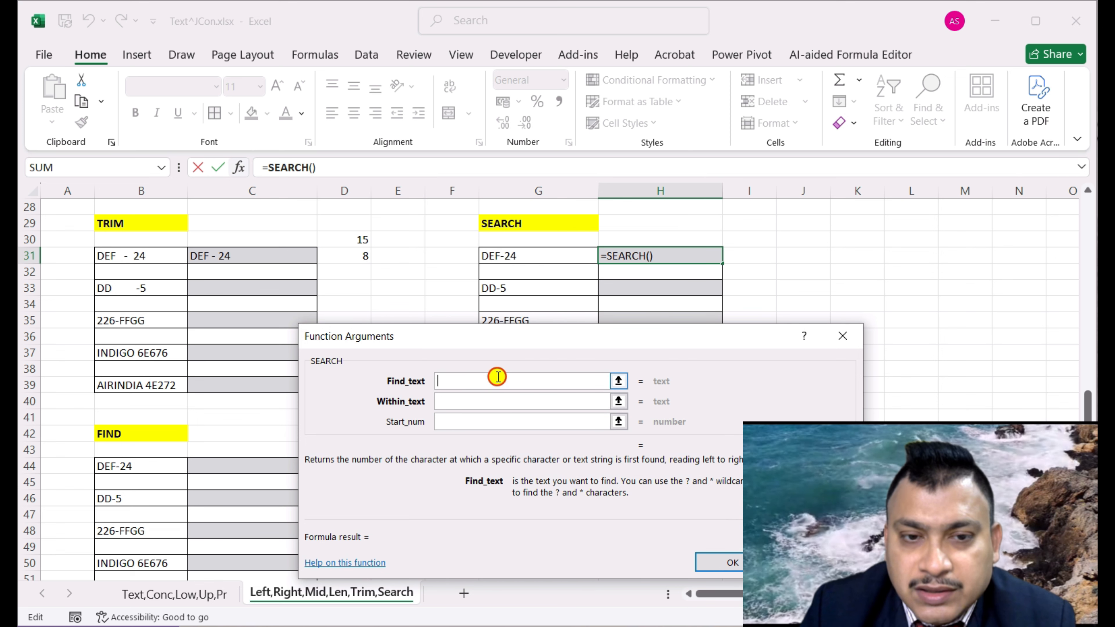
pyautogui.click(488, 404)
pyautogui.click(505, 257)
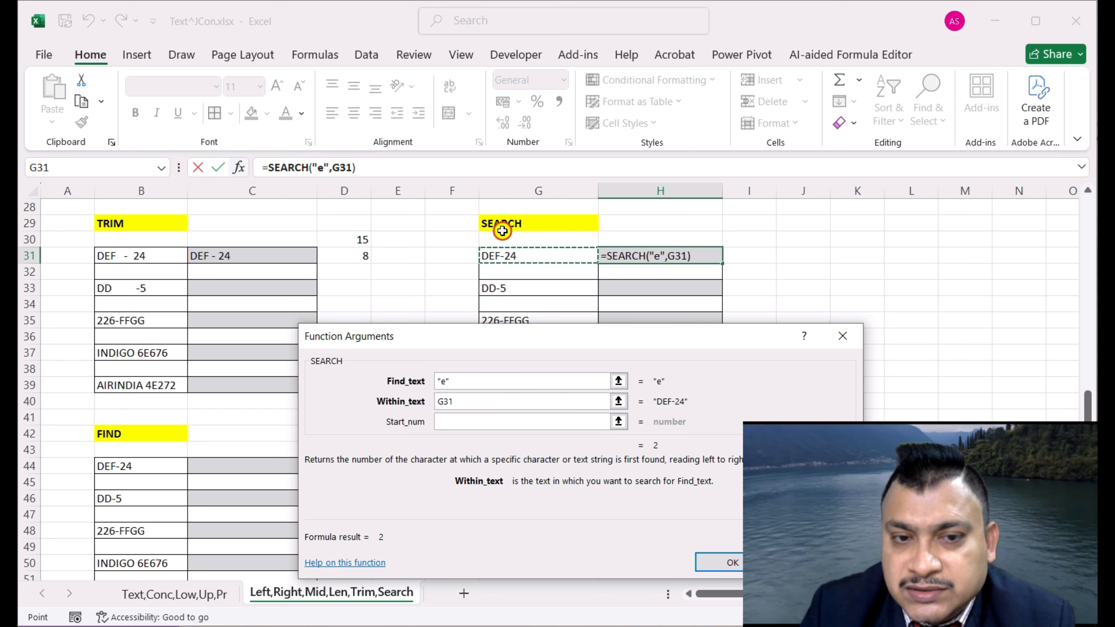
pyautogui.click(725, 566)
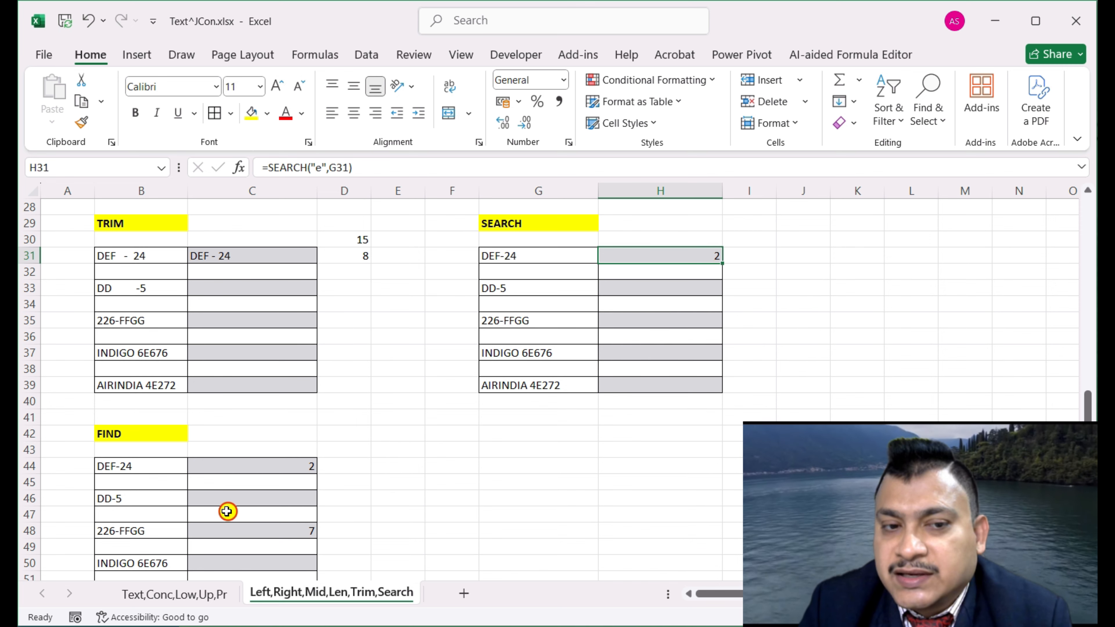
# Compare the FIND formula in C44 with the SEARCH formula in H31
pyautogui.click(232, 471)
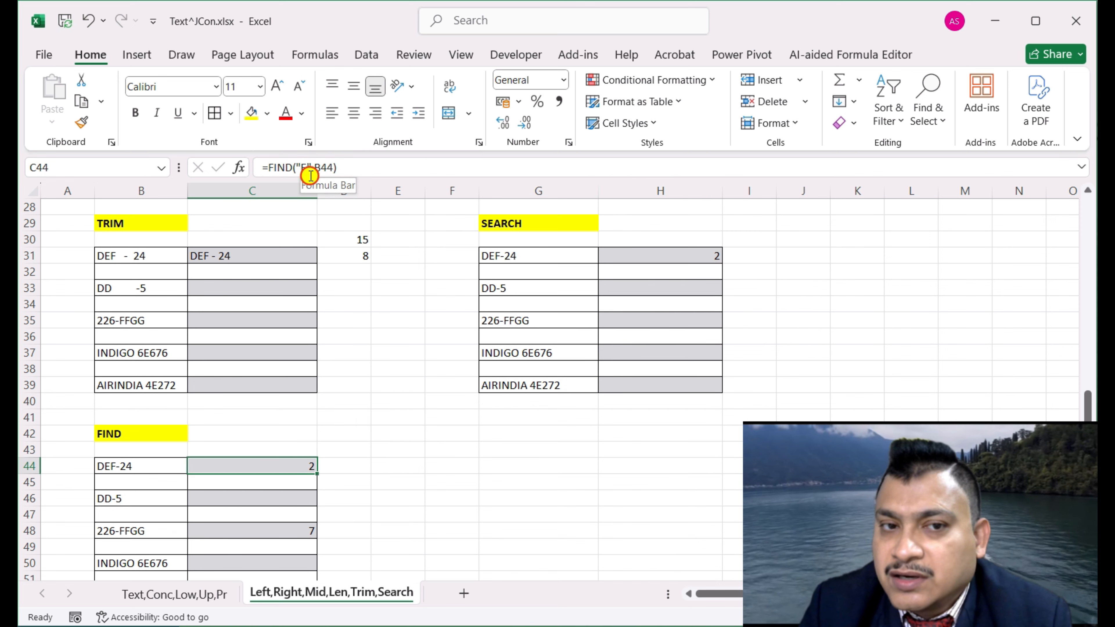
pyautogui.click(652, 256)
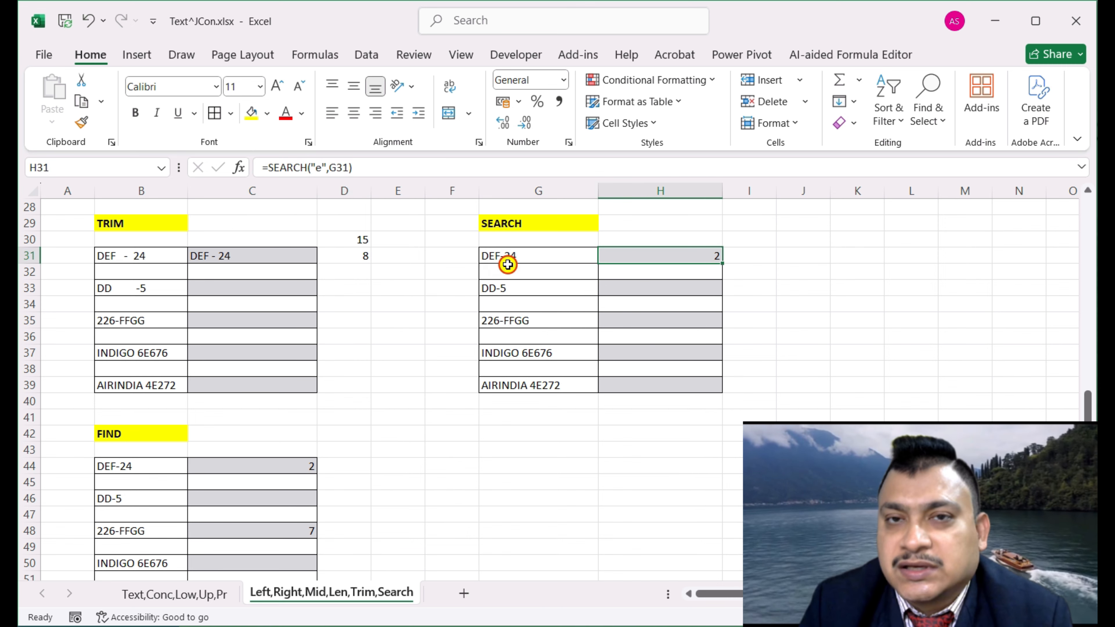
pyautogui.click(206, 462)
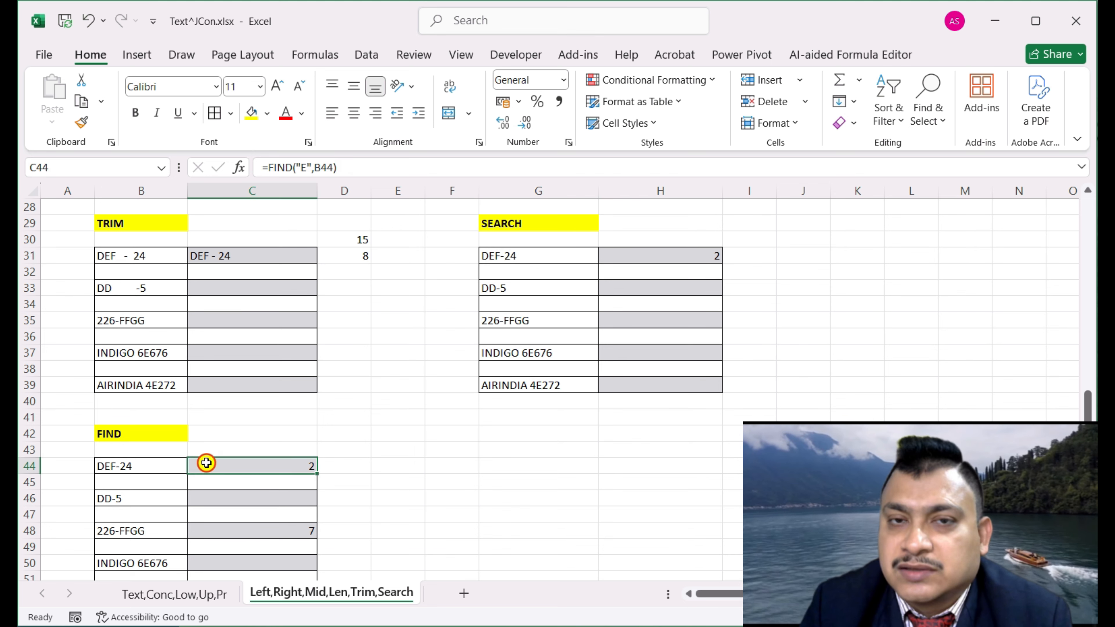
pyautogui.click(663, 254)
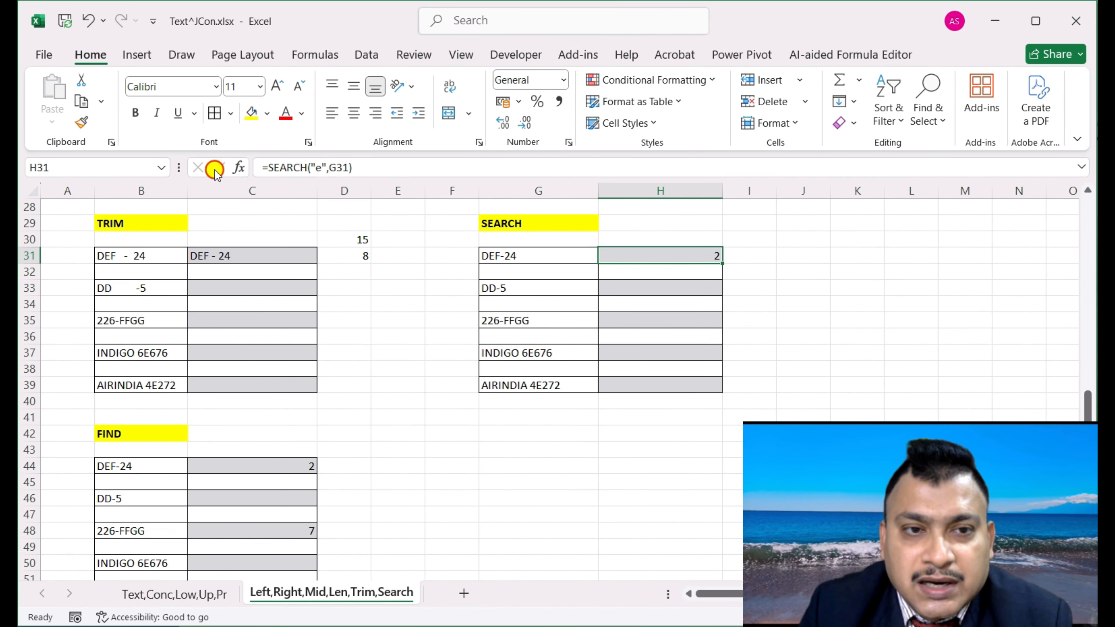
# Change H31's Find_text from "e" to "E", making it =SEARCH("E",G31)
pyautogui.click(239, 167)
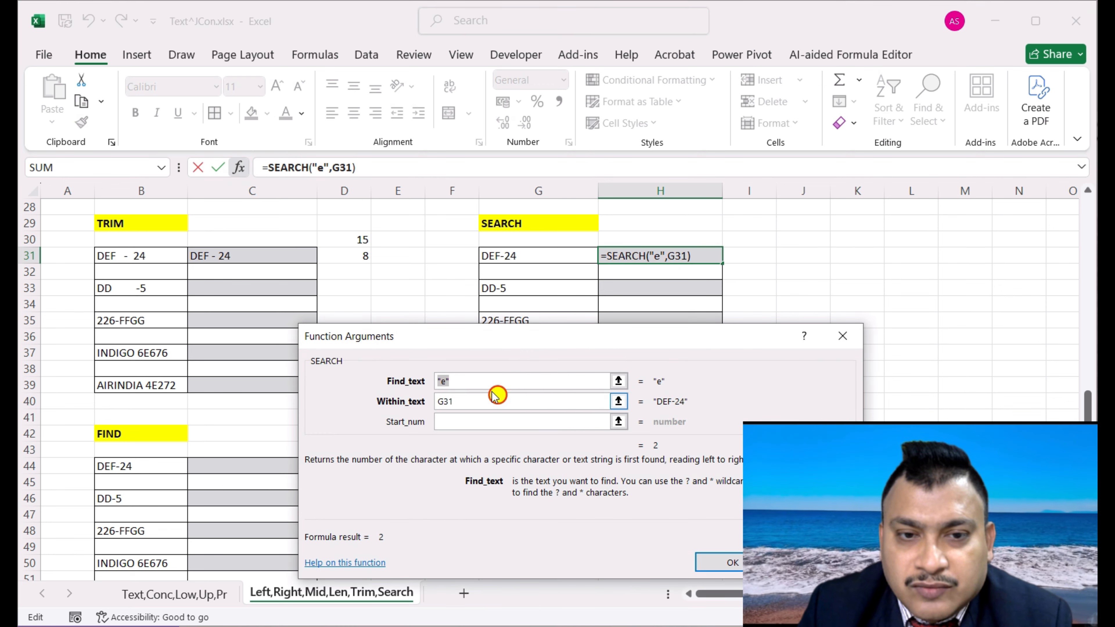
pyautogui.click(445, 381)
pyautogui.press('BackSpace')
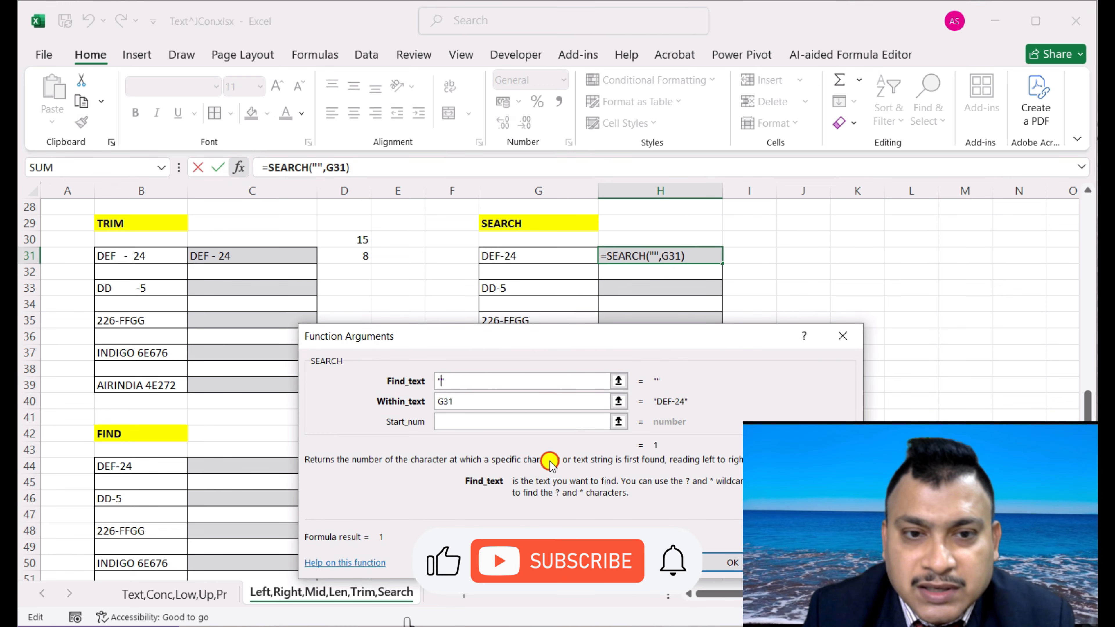
pyautogui.write('E')
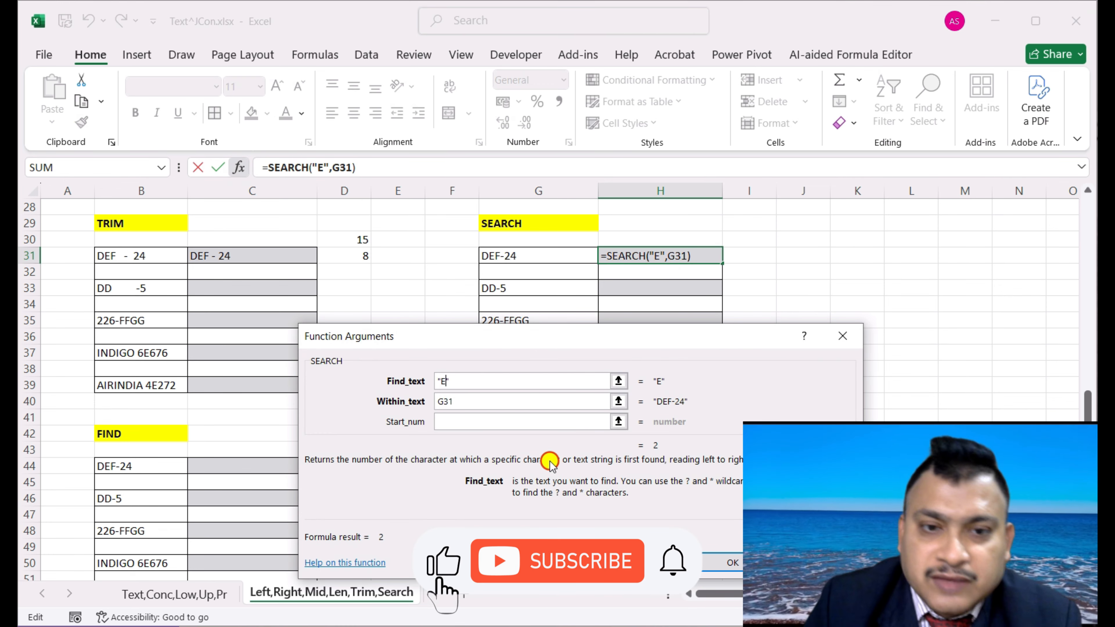
pyautogui.click(733, 559)
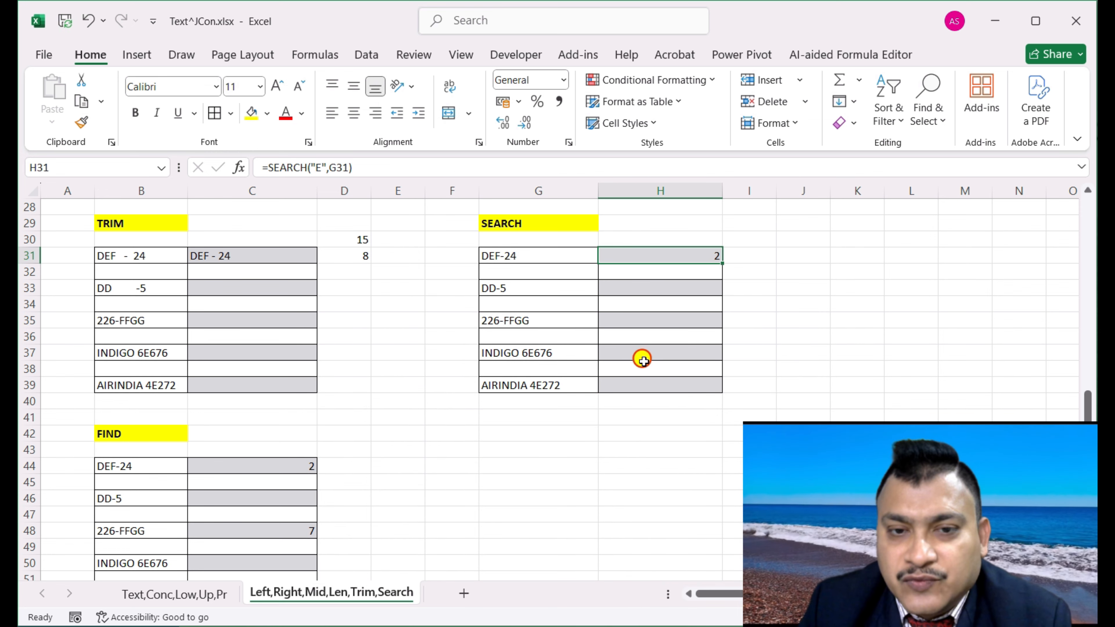
# Enter =SEARCH(2,G39) in H39 so it returns 12 for AIRINDIA 4E272
pyautogui.click(644, 383)
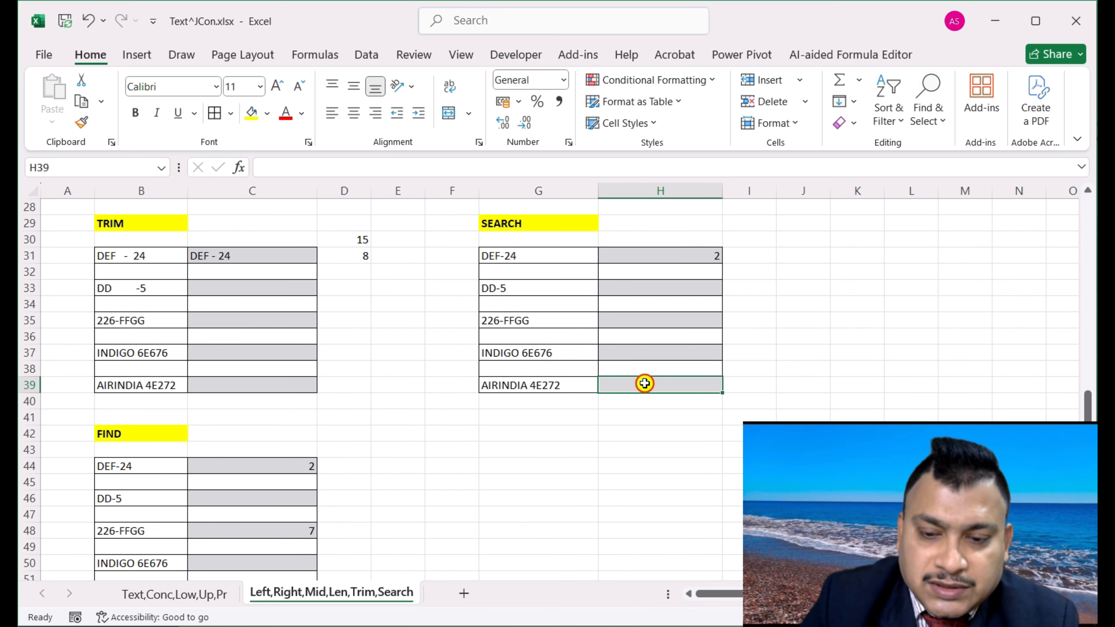
pyautogui.write('=search')
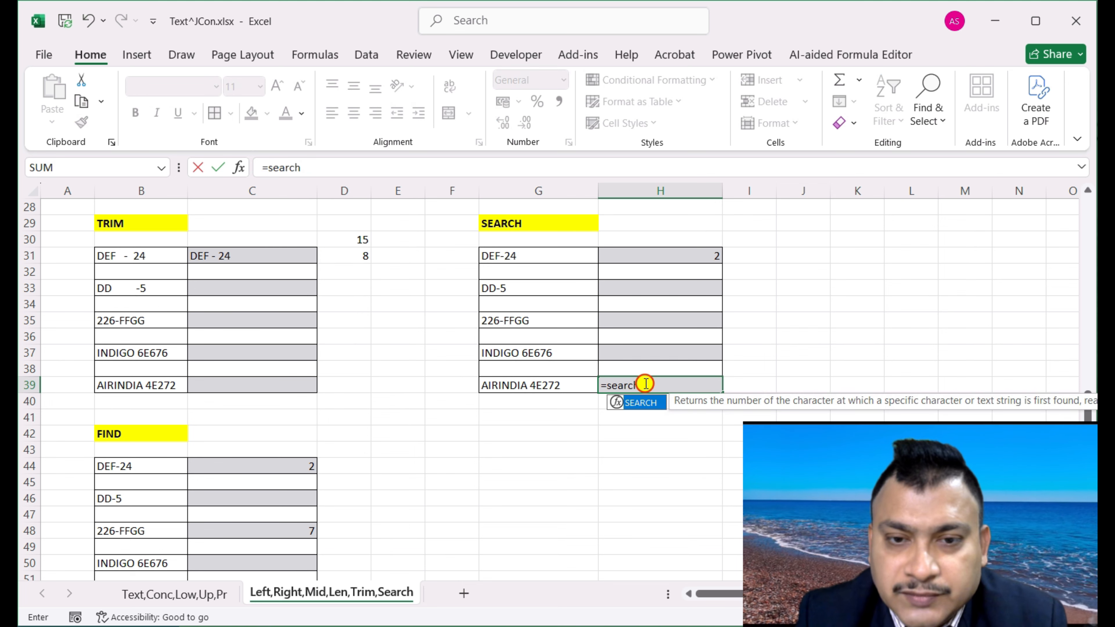
pyautogui.write('(')
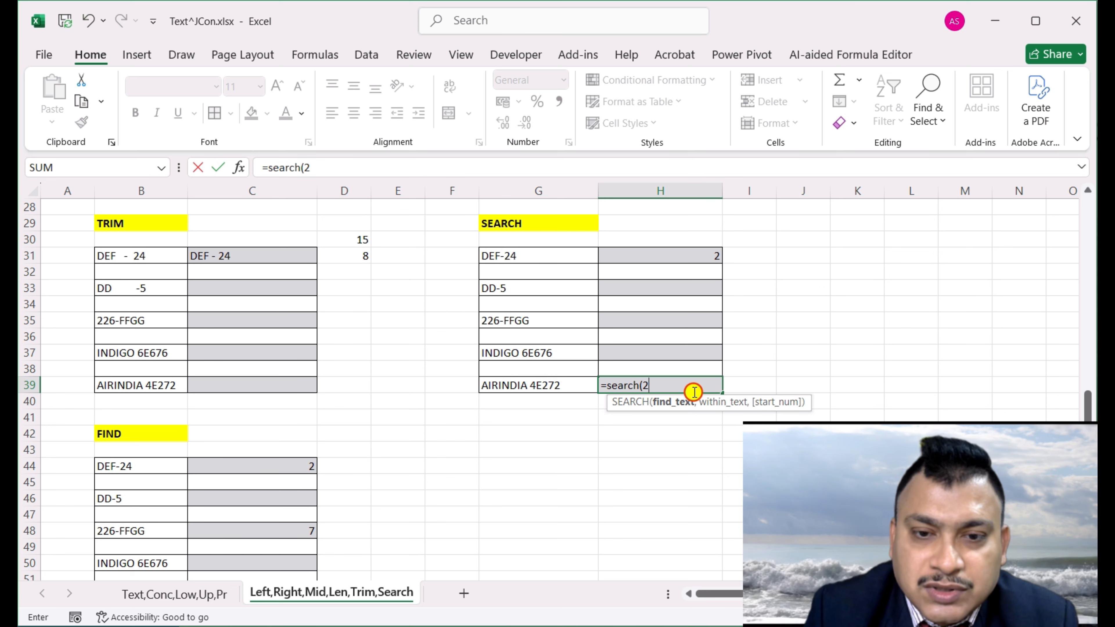
pyautogui.write('2,')
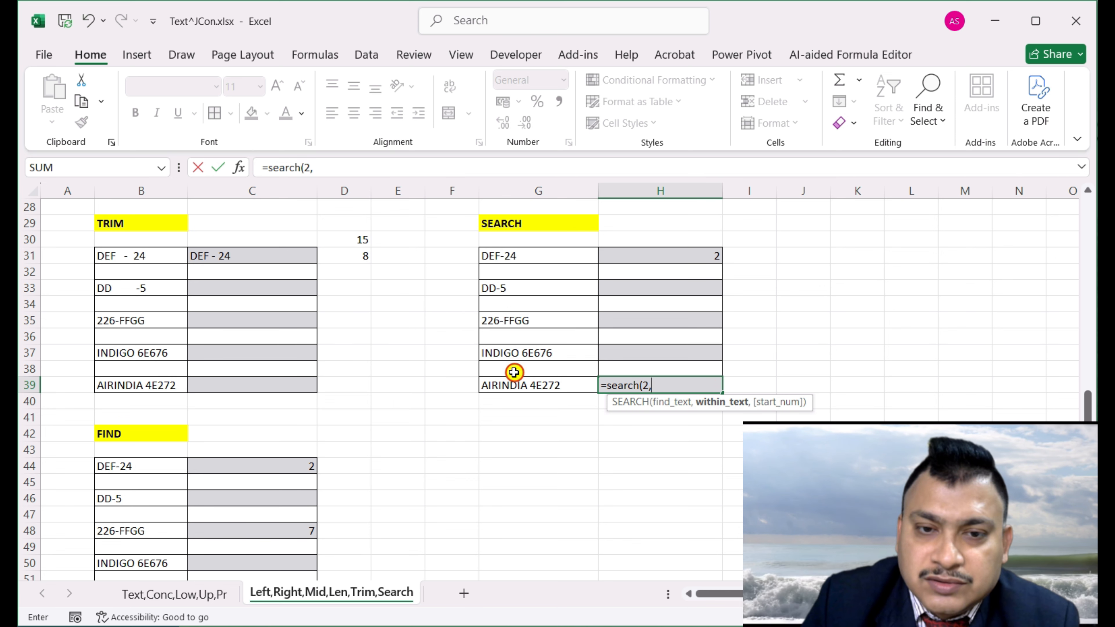
pyautogui.click(522, 379)
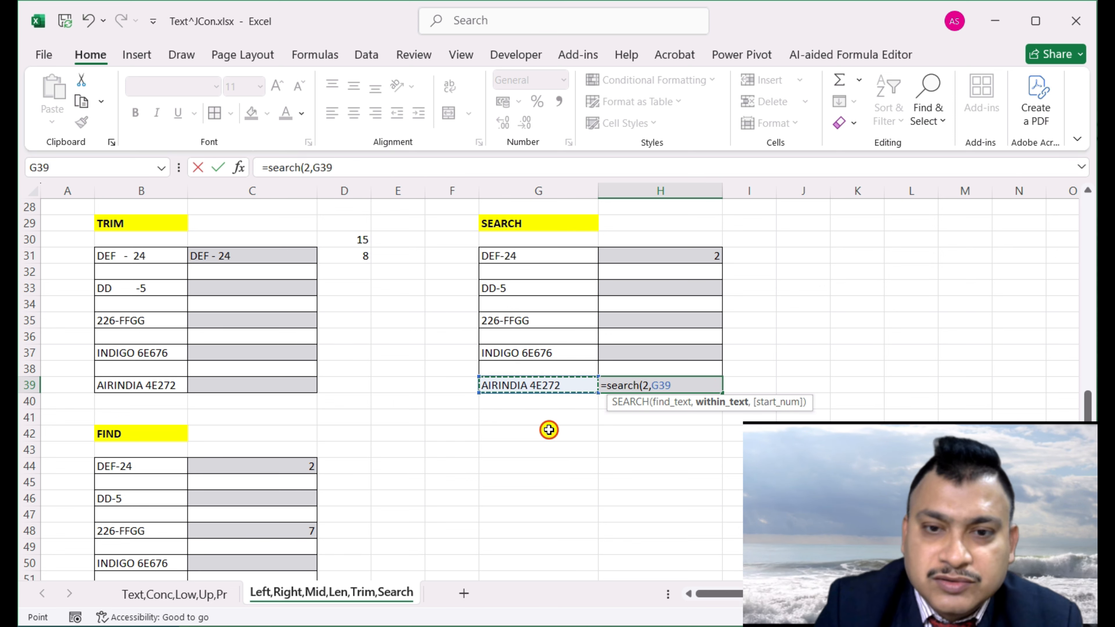
pyautogui.press('Return')
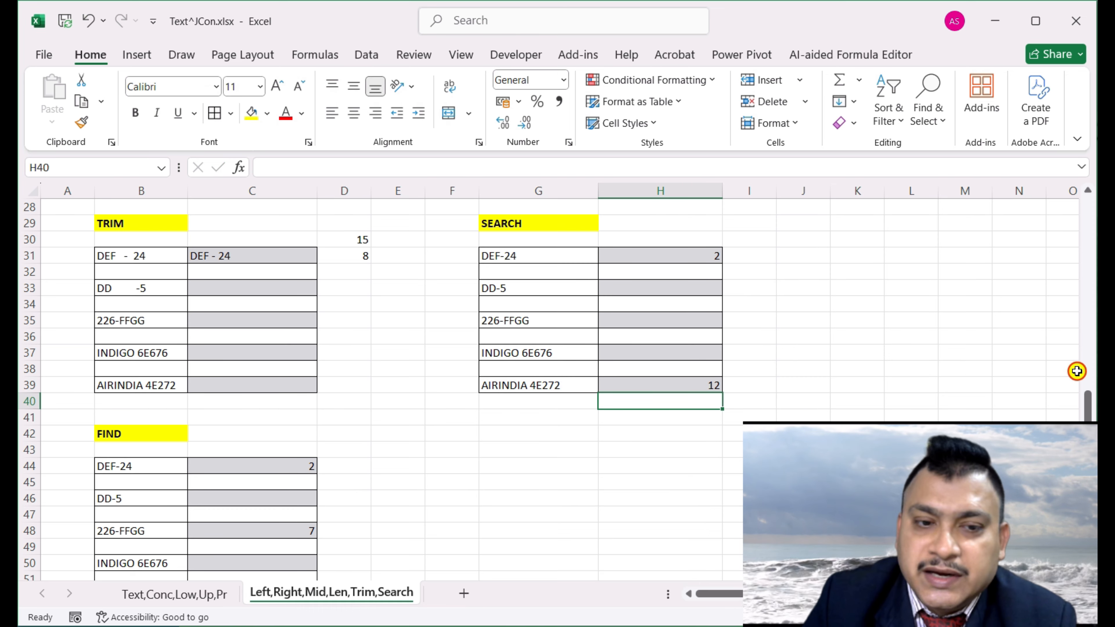
# Review the new SEARCH formula in H39 and its result of 12
pyautogui.scroll(-1, 231, 525)
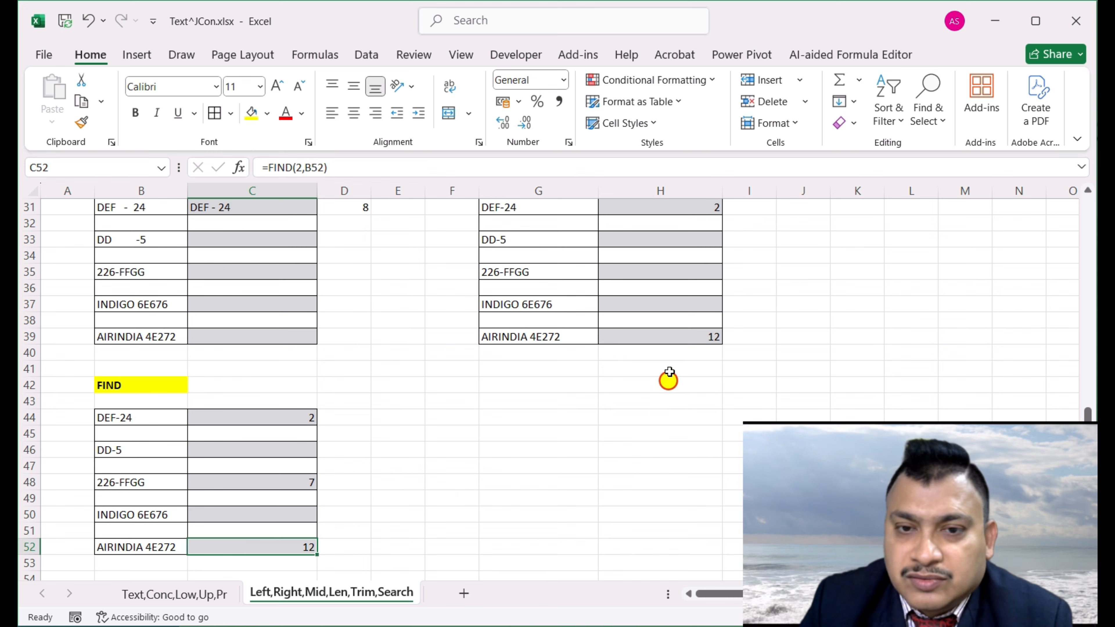
pyautogui.click(671, 336)
pyautogui.scroll(2, 689, 439)
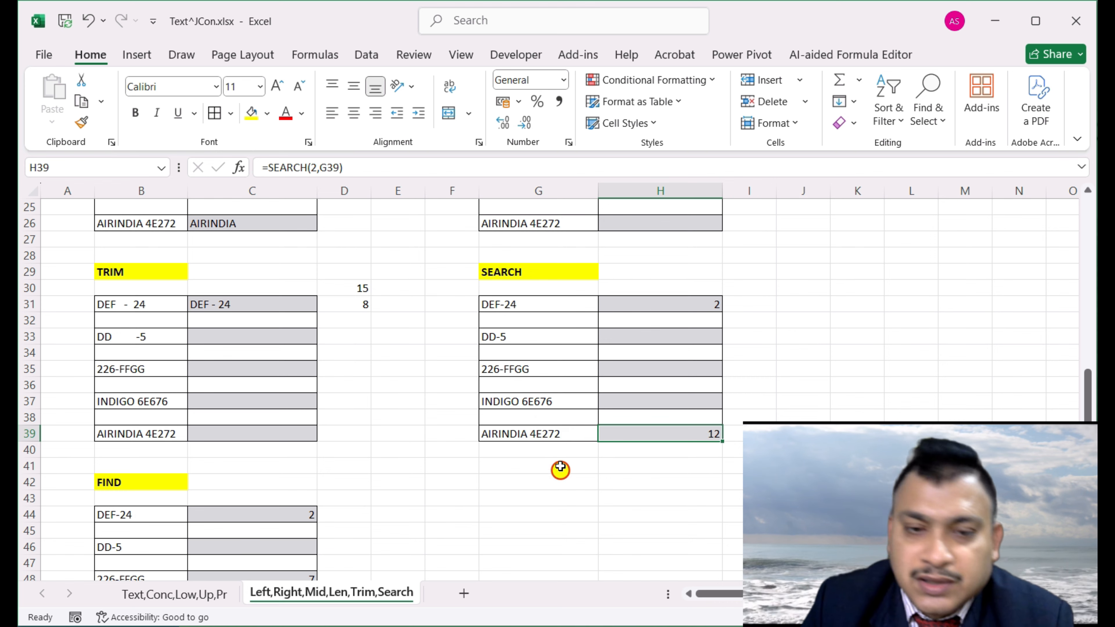
pyautogui.scroll(-1, 561, 468)
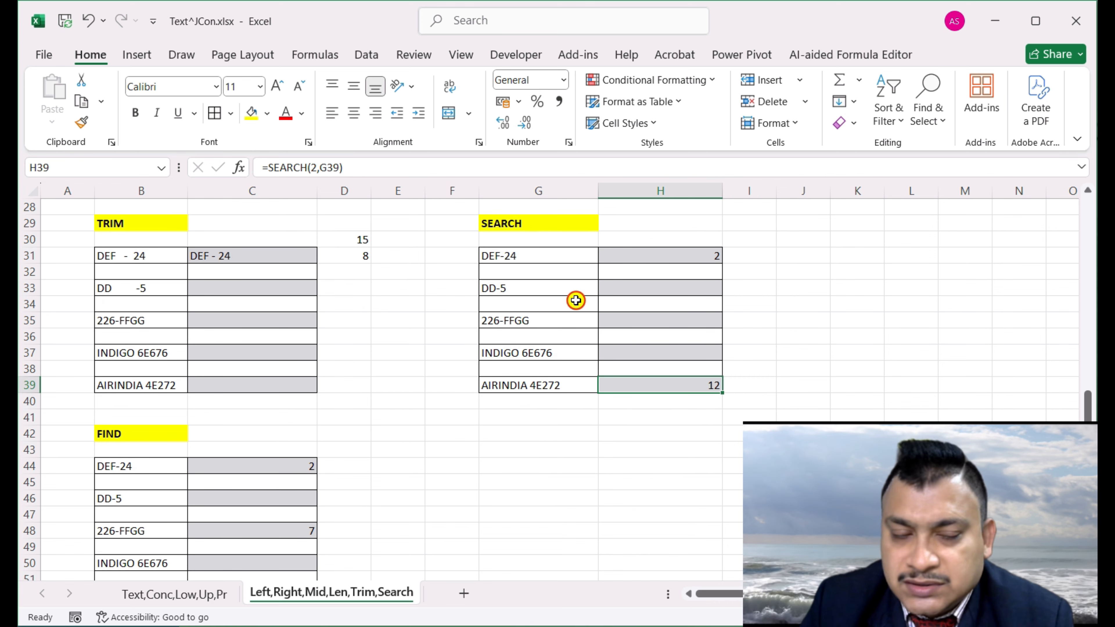
pyautogui.scroll(-1, 501, 450)
pyautogui.scroll(1, 614, 422)
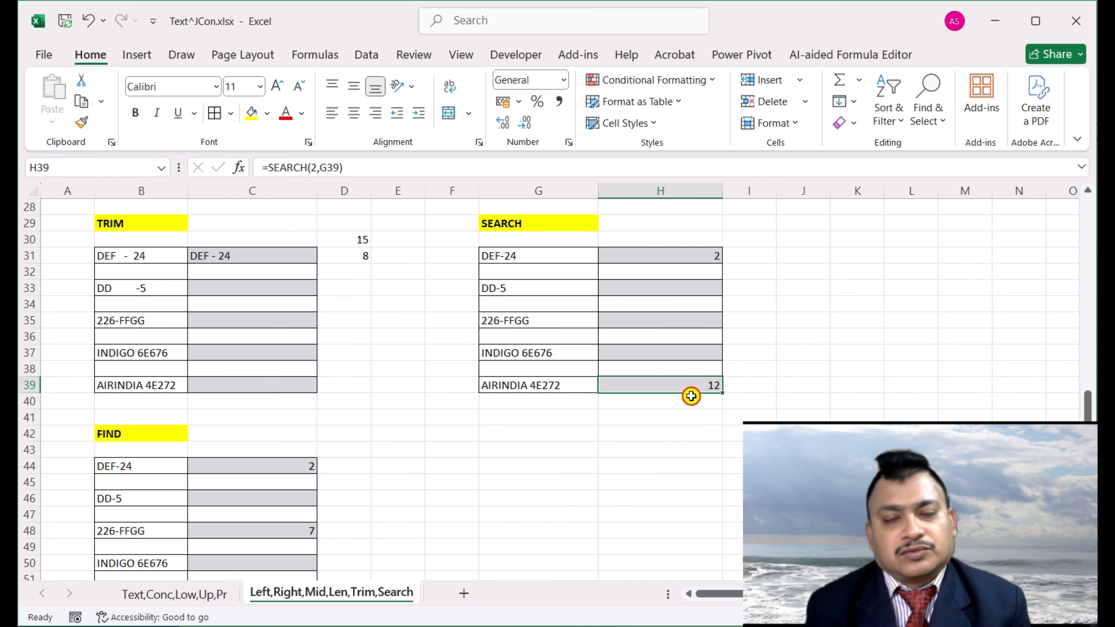